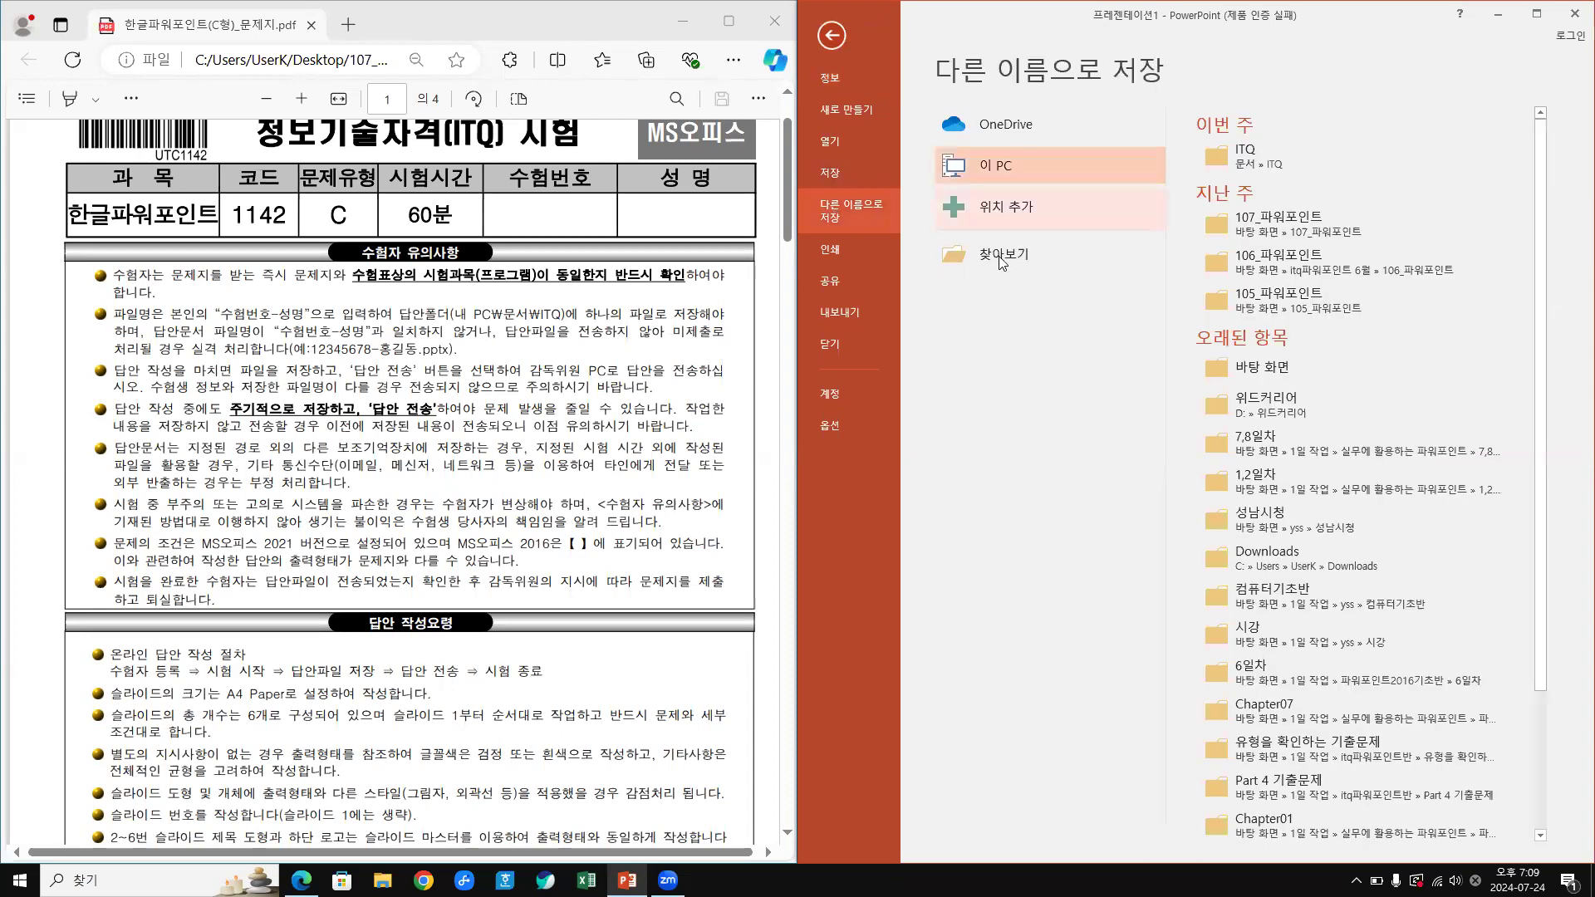
- Browse for a save location and open the ITQ folder inside Documents
{"action": "left_click", "coordinate": [999, 260]}
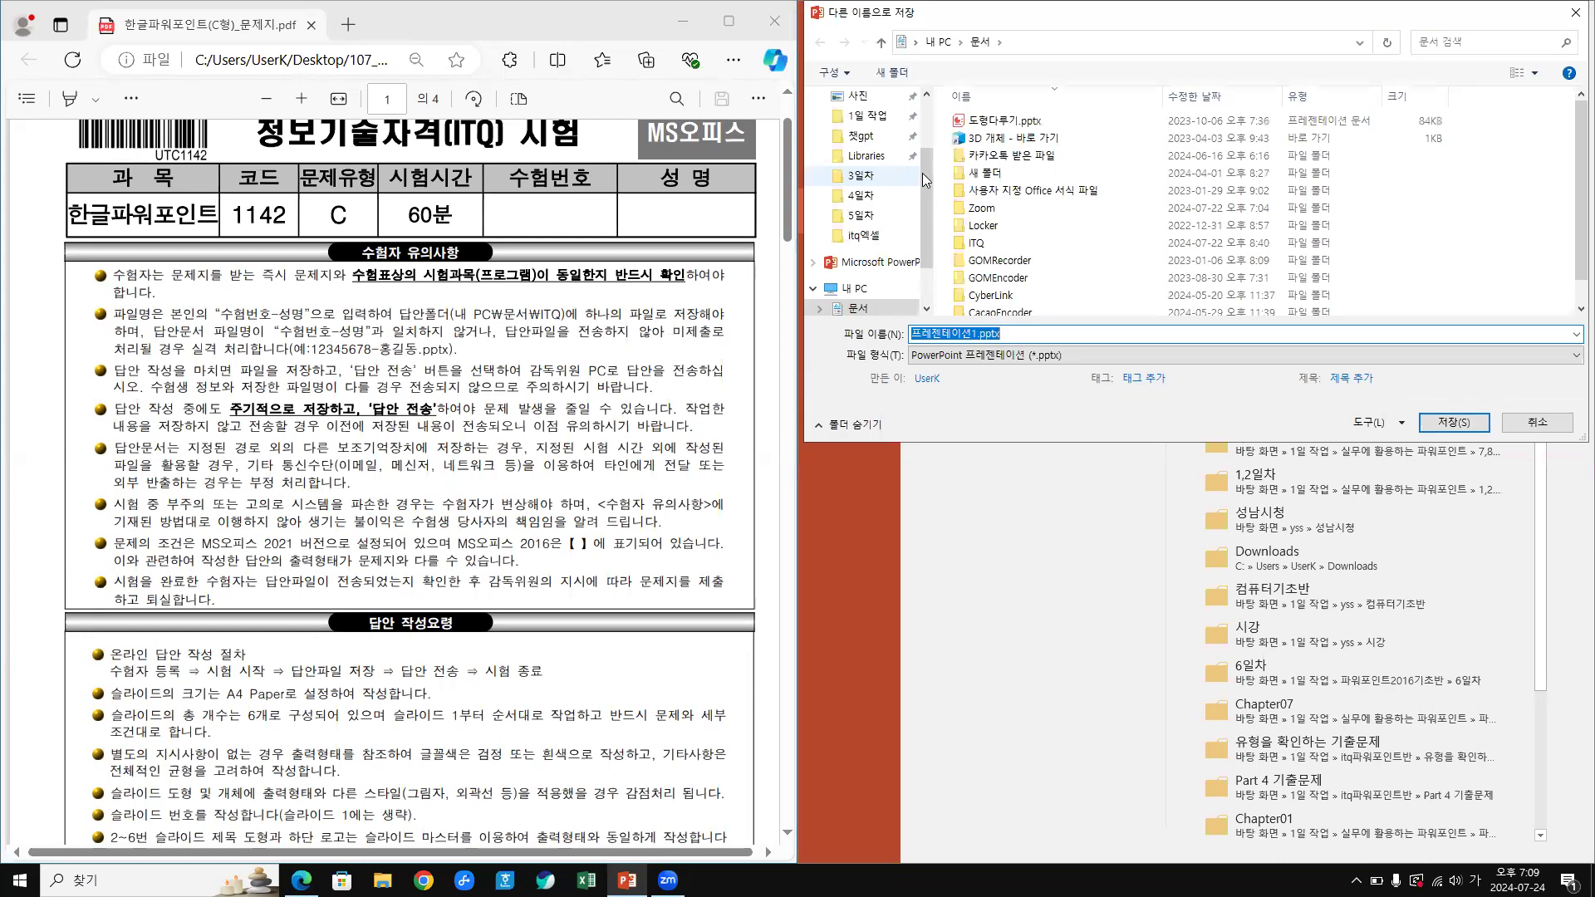
{"action": "scroll", "coordinate": [859, 153], "scroll_direction": "up", "scroll_amount": 2}
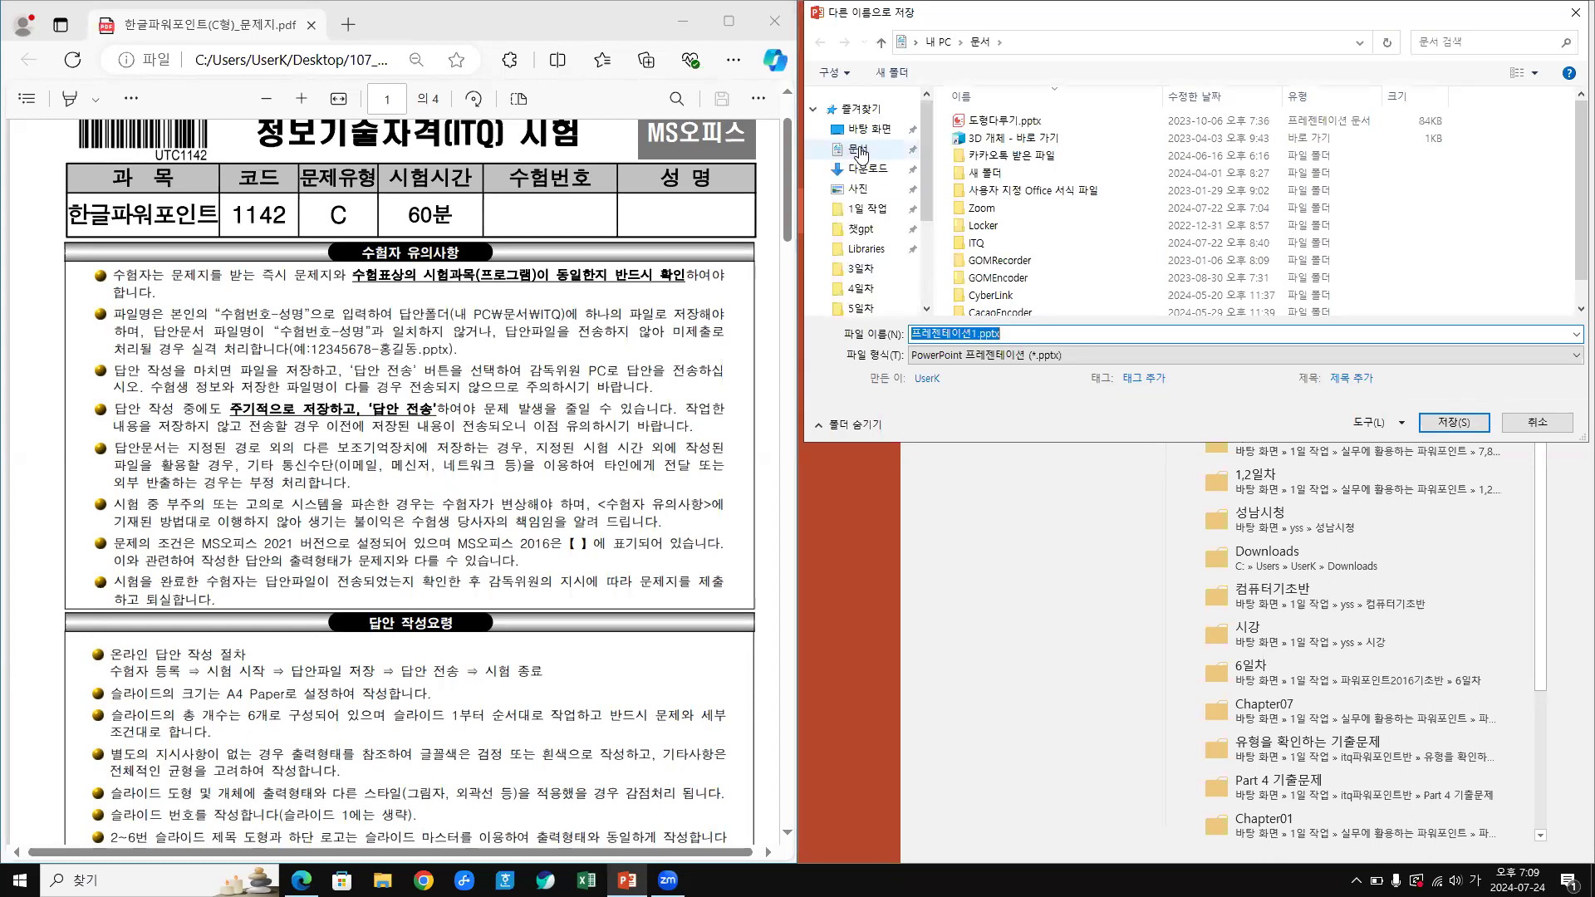
{"action": "left_click", "coordinate": [860, 152]}
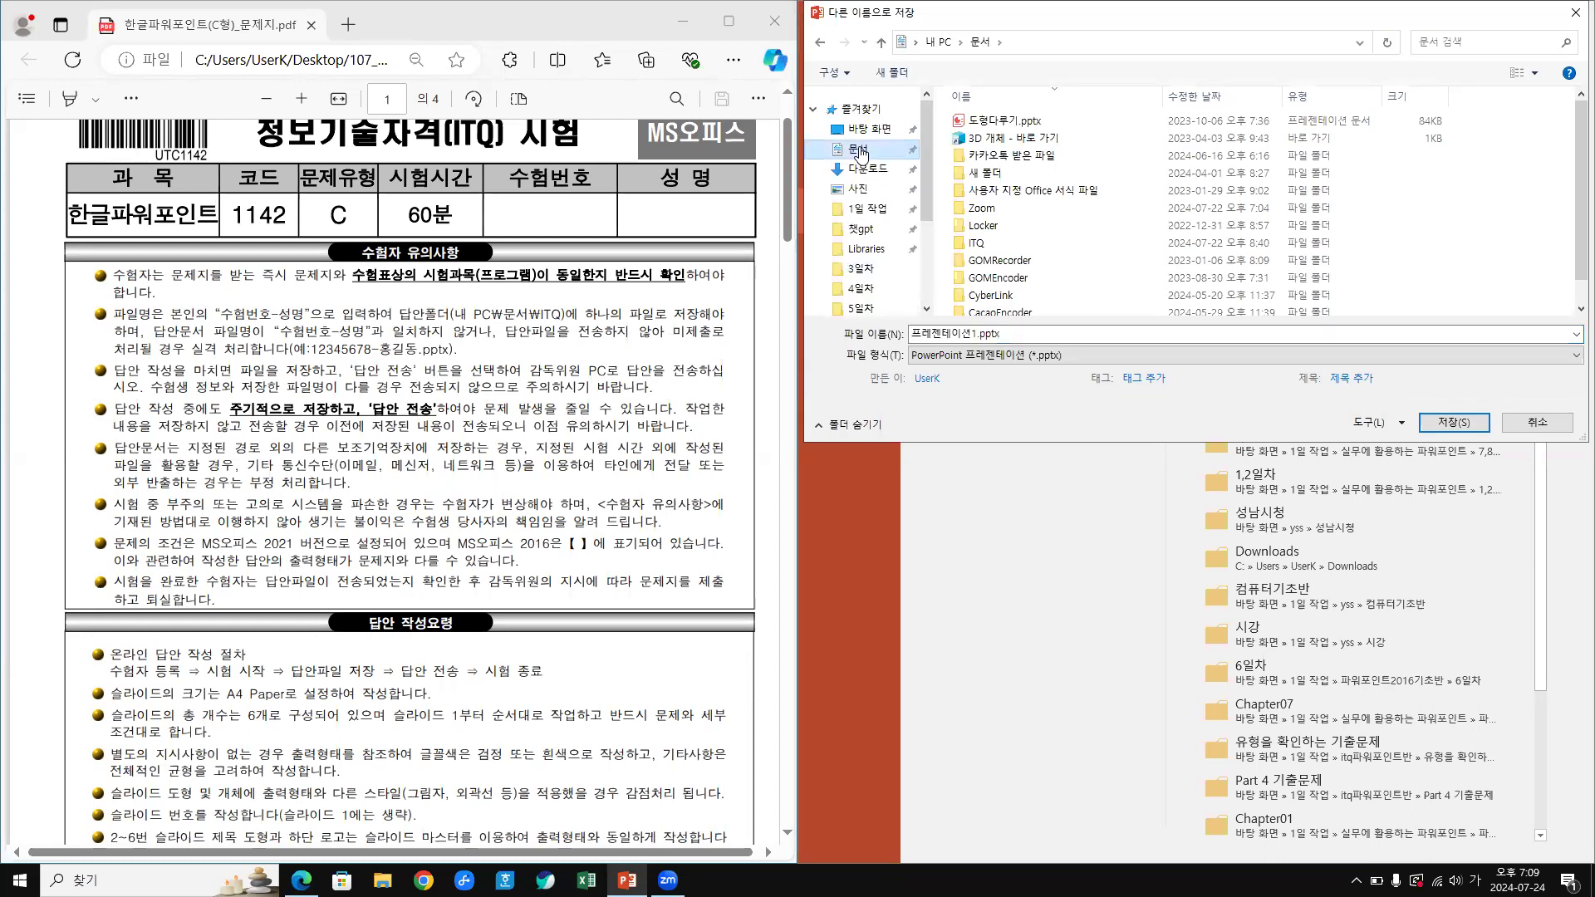
{"action": "left_click", "coordinate": [986, 242]}
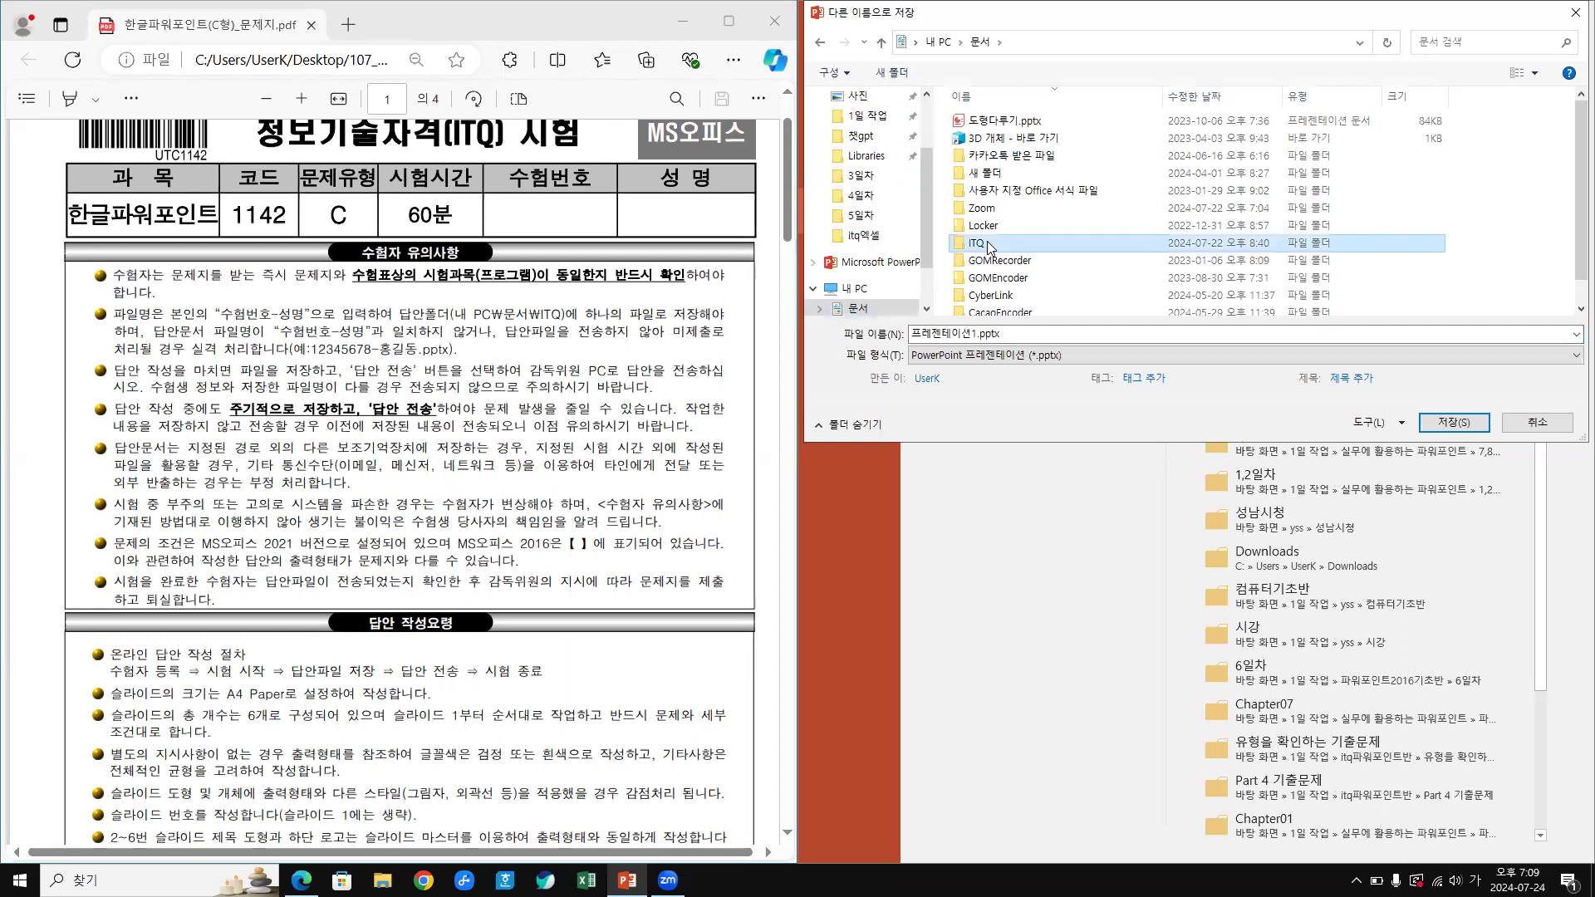
{"action": "double_click", "coordinate": [987, 244]}
- Save the presentation under the file name 20240724- followed by the examinee's name
{"action": "left_click", "coordinate": [1005, 332]}
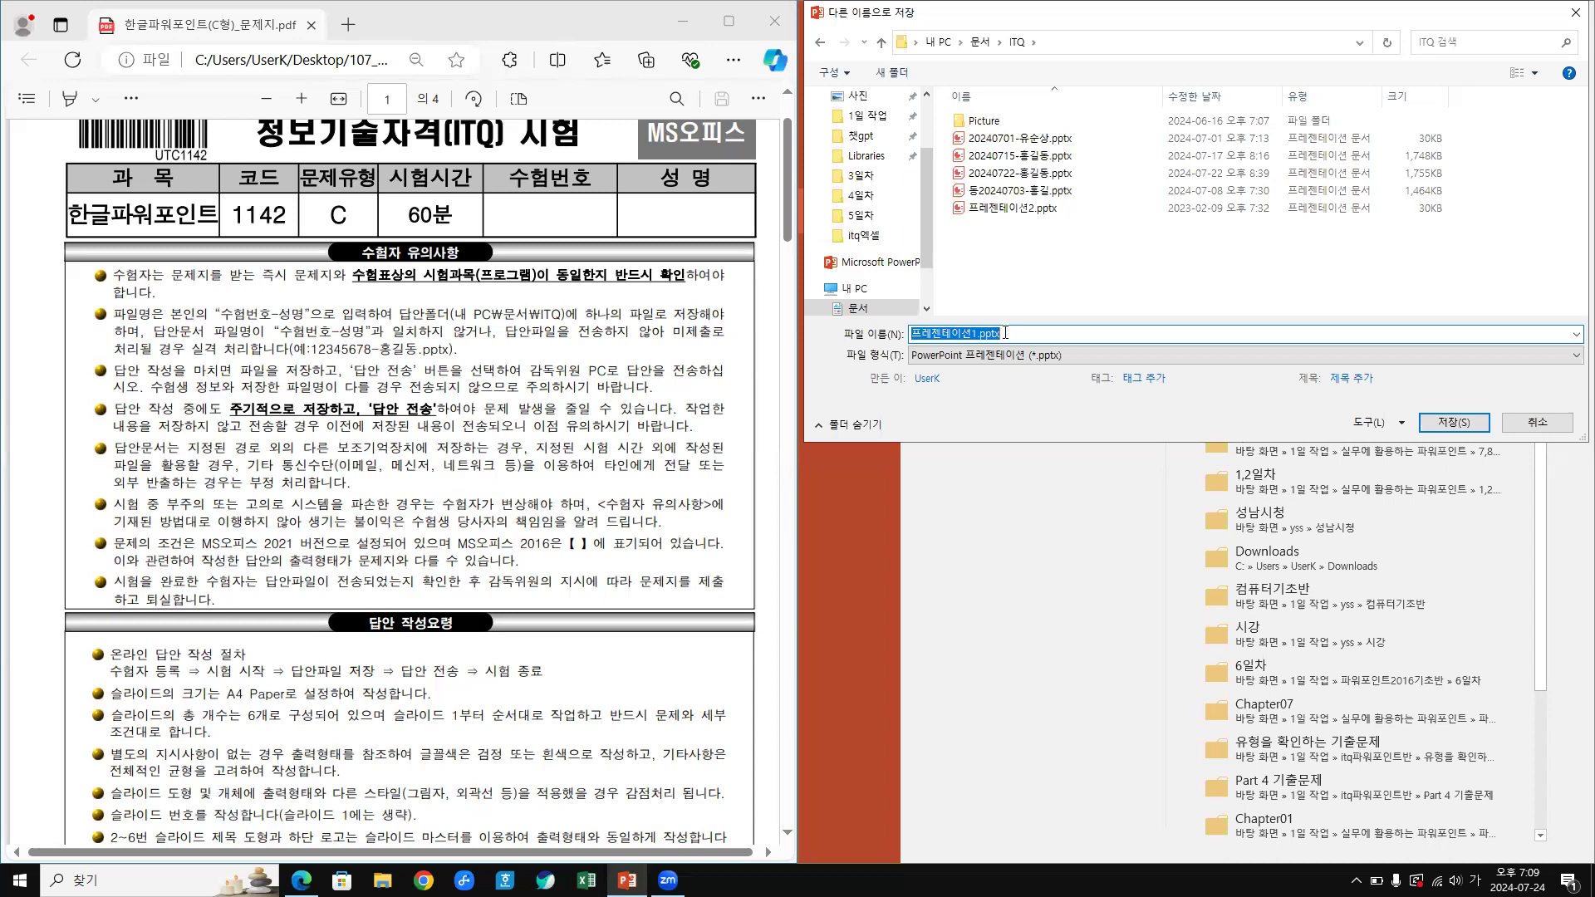
{"action": "type", "text": "2024"}
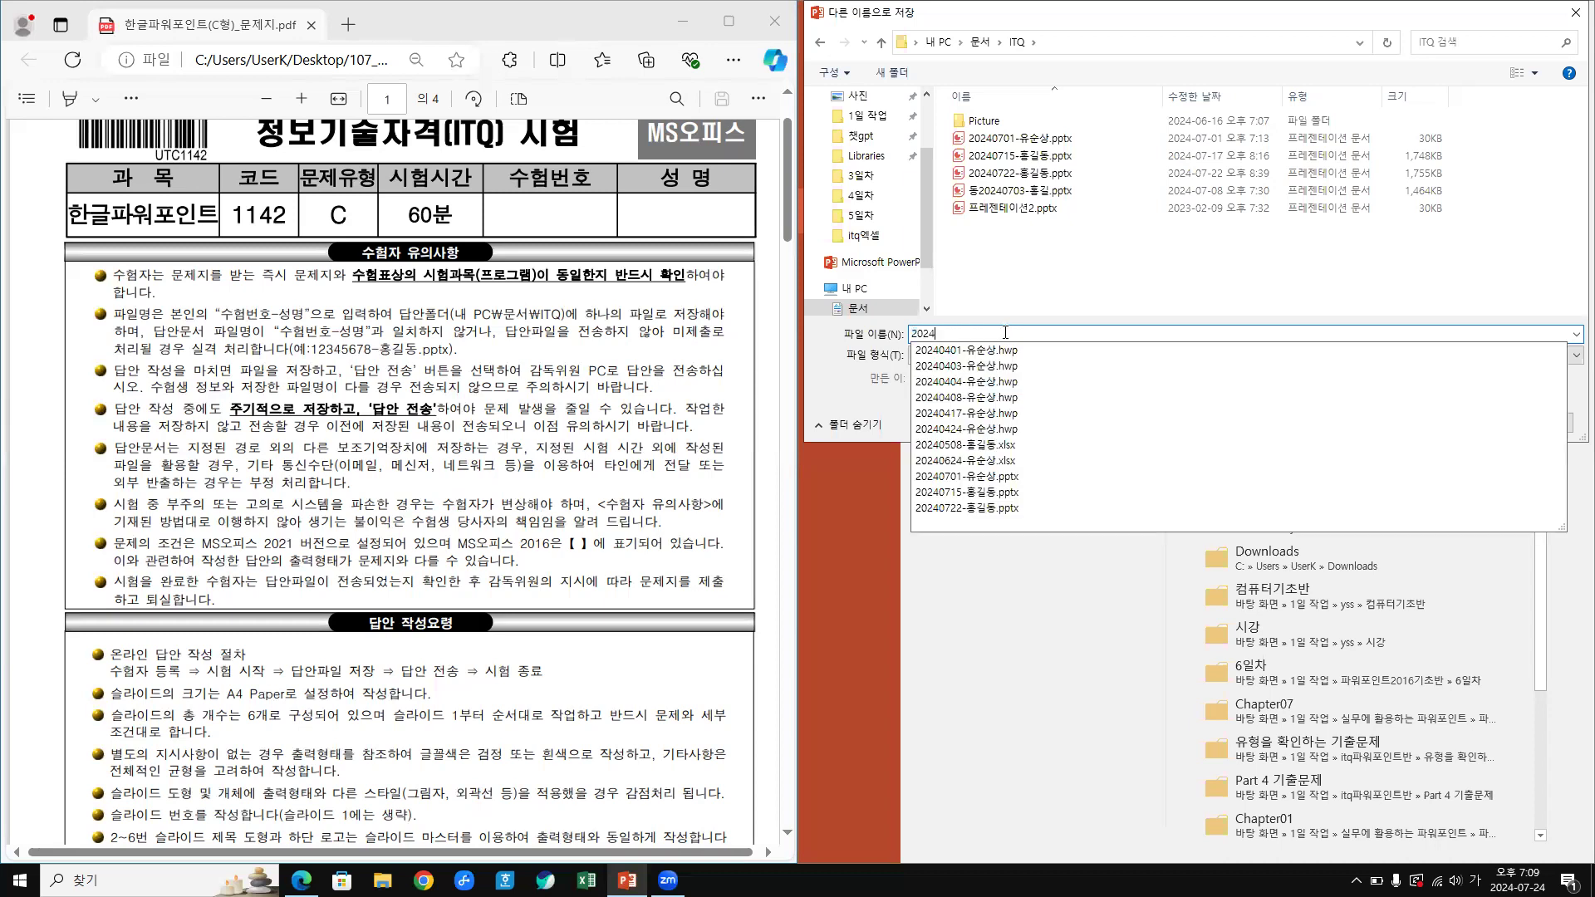
{"action": "type", "text": "0724-"}
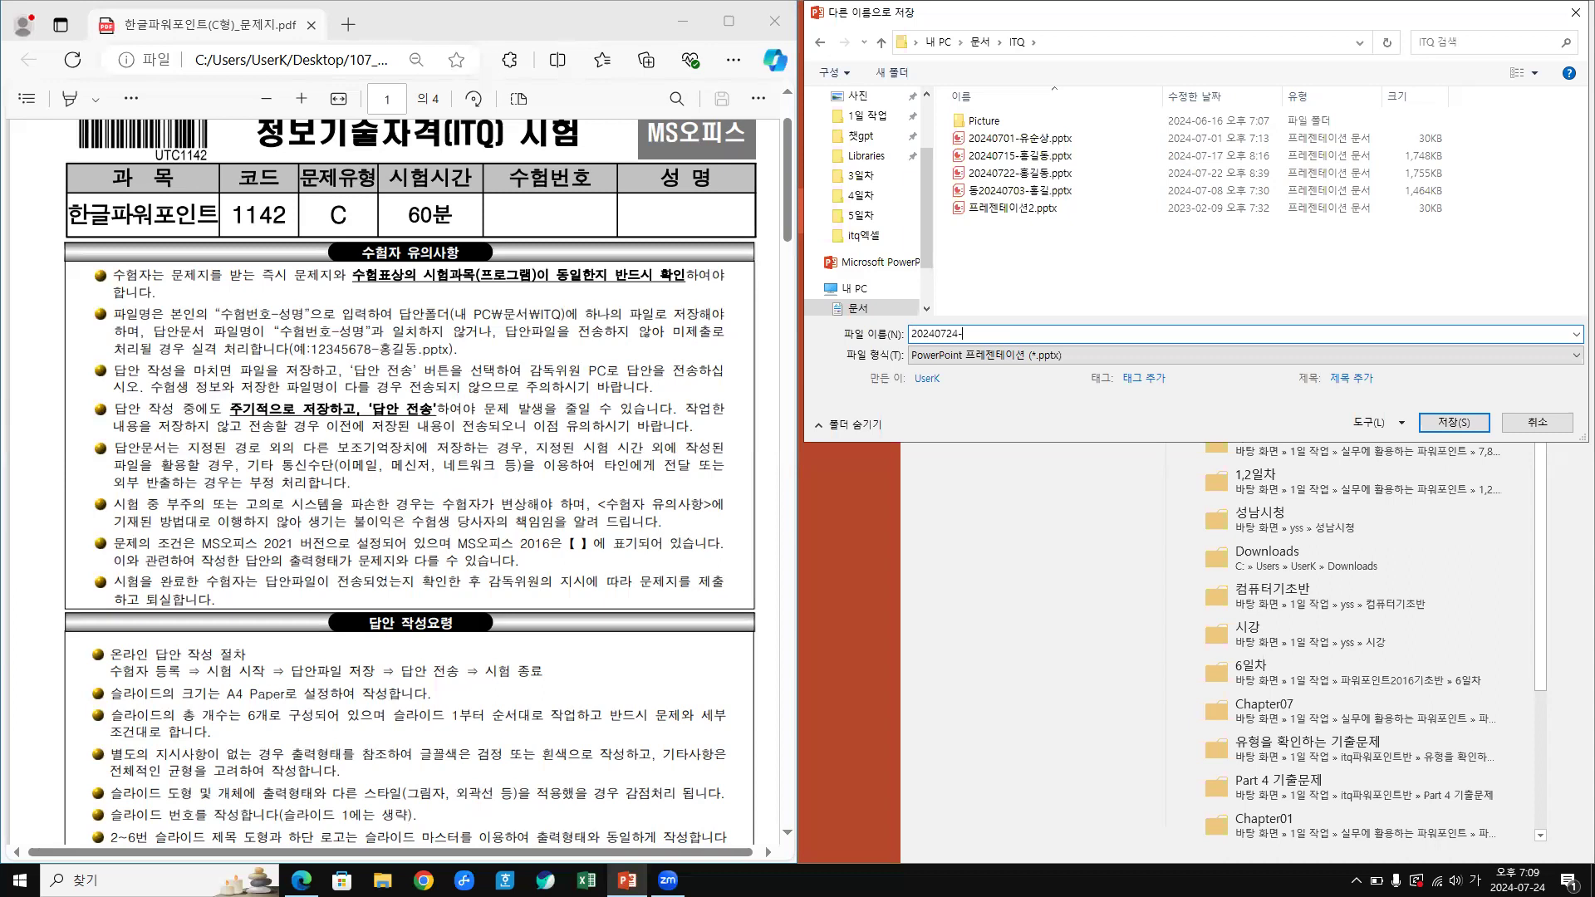
{"action": "key", "text": "Hangul"}
{"action": "type", "text": "ghd"}
{"action": "key", "text": "BackSpace"}
{"action": "key", "text": "BackSpace"}
{"action": "key", "text": "BackSpace"}
{"action": "key", "text": "Hangul"}
{"action": "type", "text": "홍길동"}
{"action": "left_click", "coordinate": [1445, 424]}
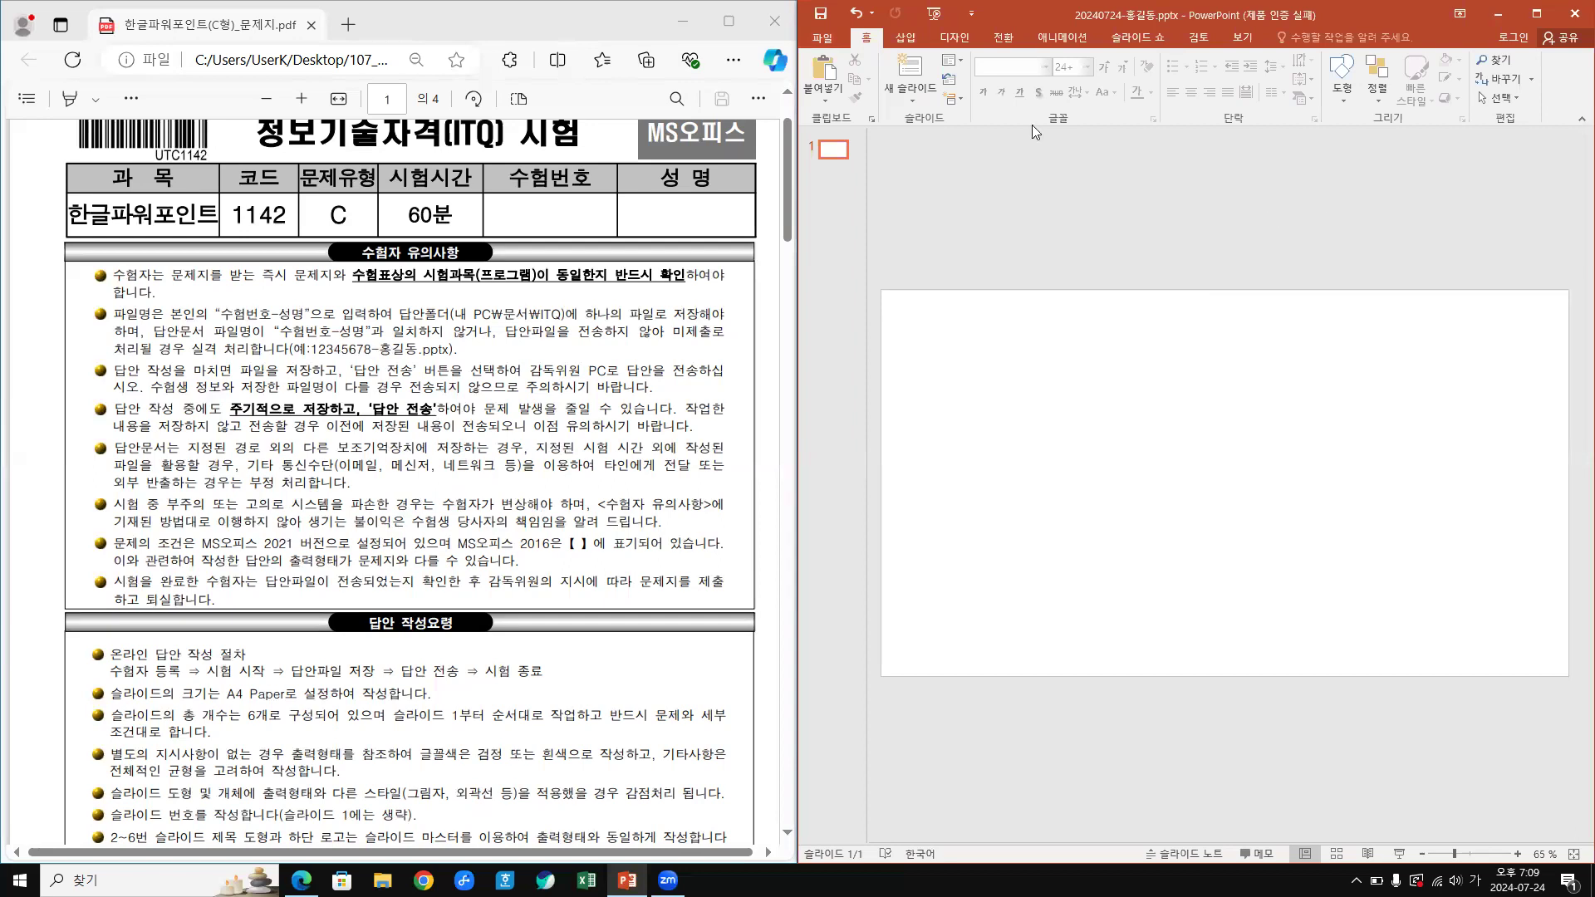
- Set the slide size to A4 paper (210x297mm) and apply content scaling for the new size
{"action": "left_click", "coordinate": [953, 35]}
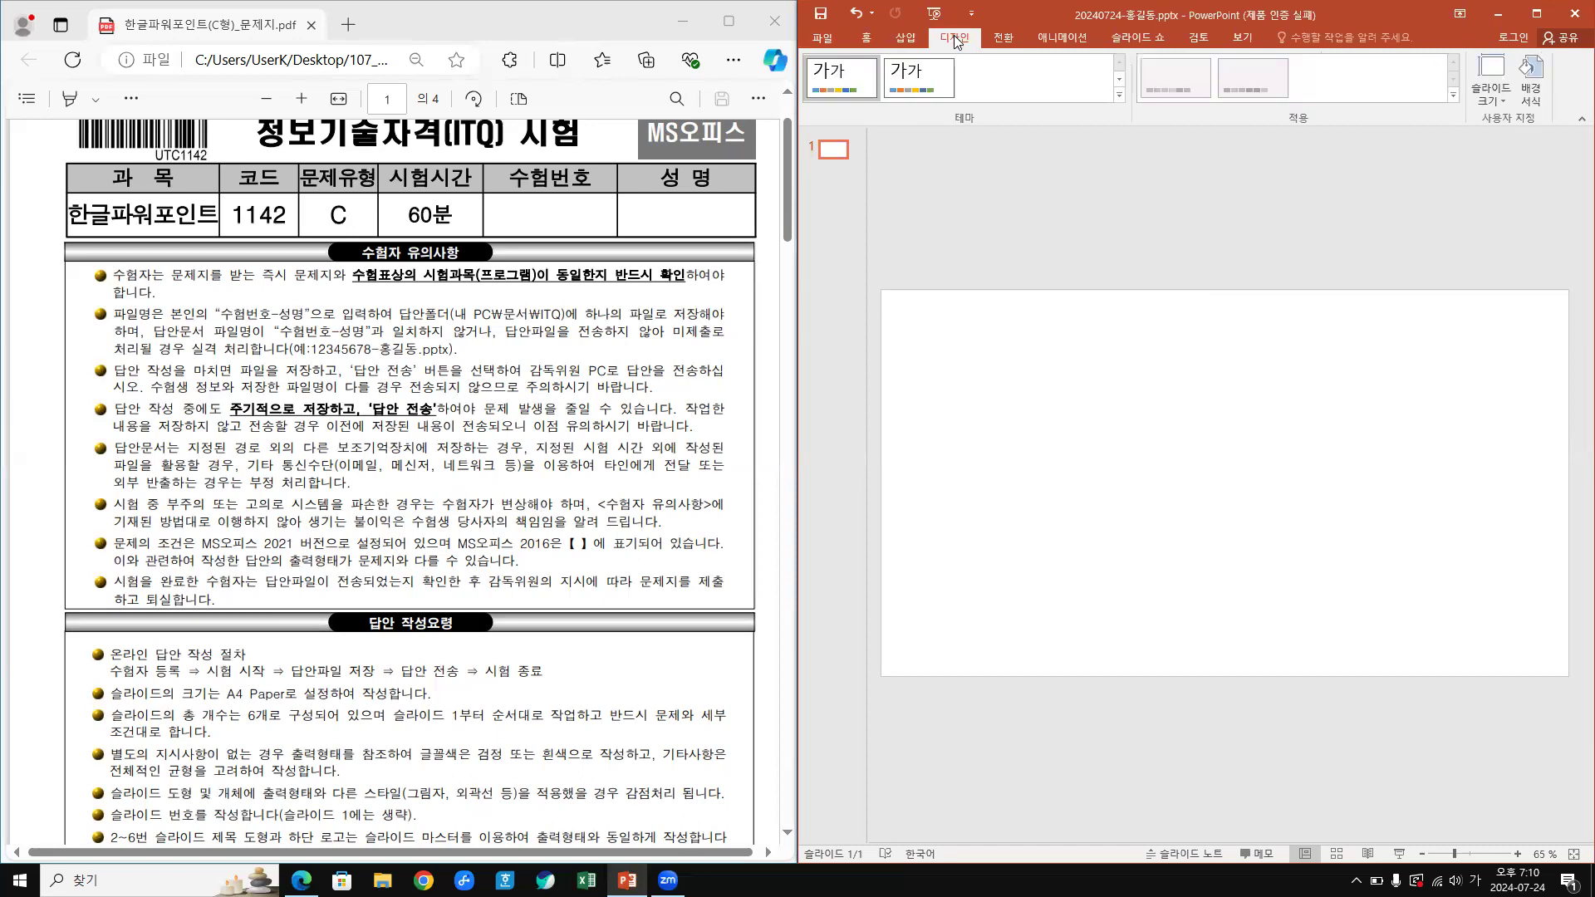
{"action": "left_click", "coordinate": [1503, 101]}
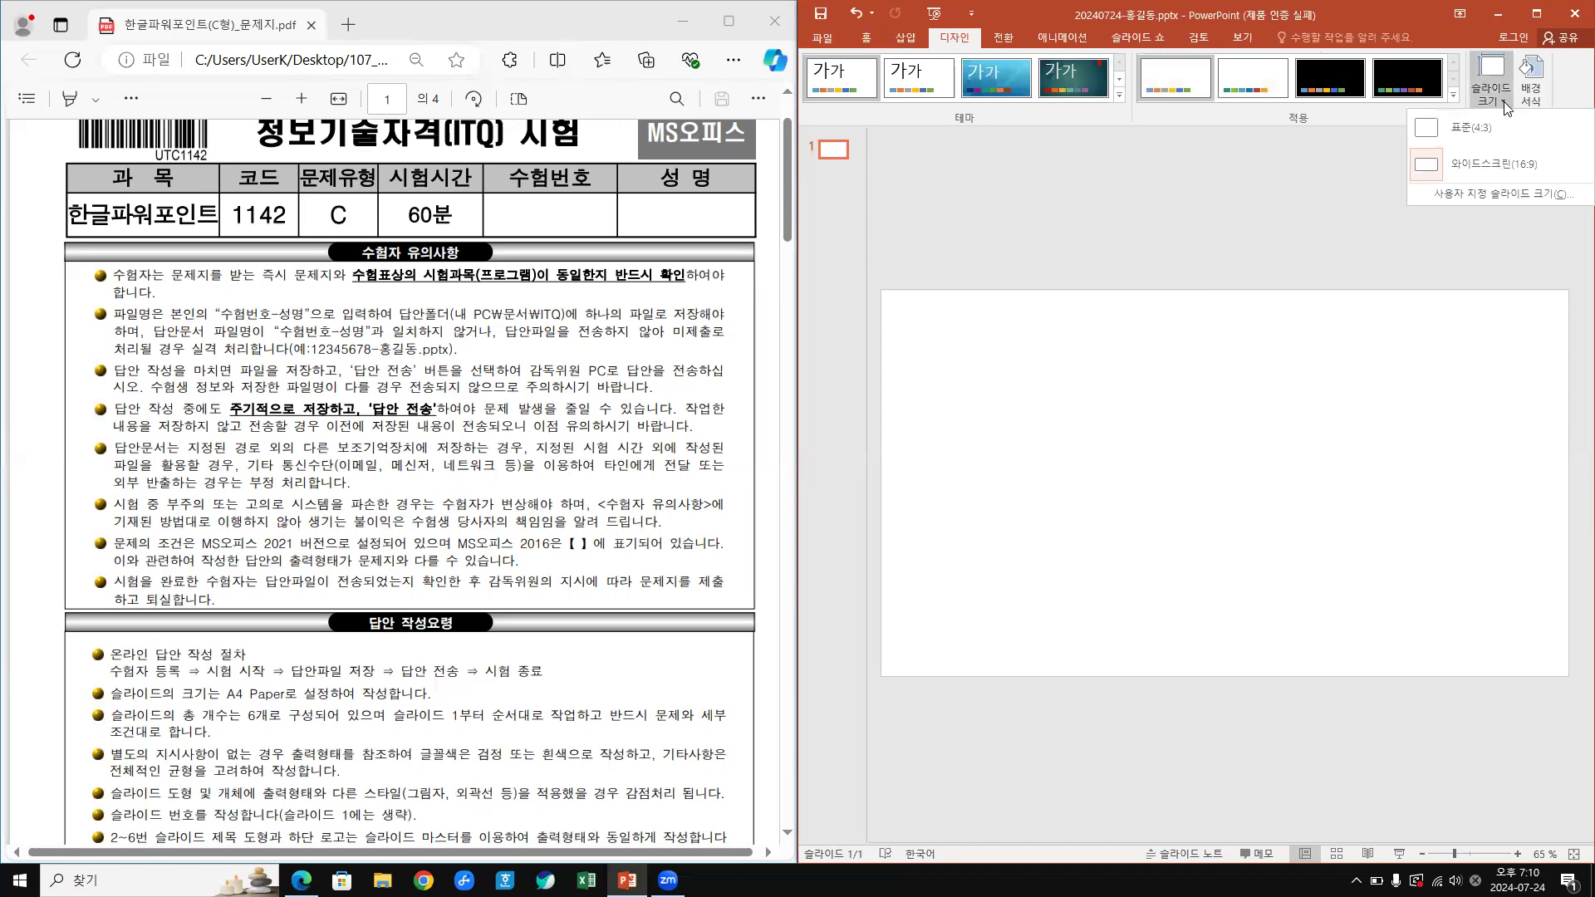
{"action": "left_click", "coordinate": [1488, 193]}
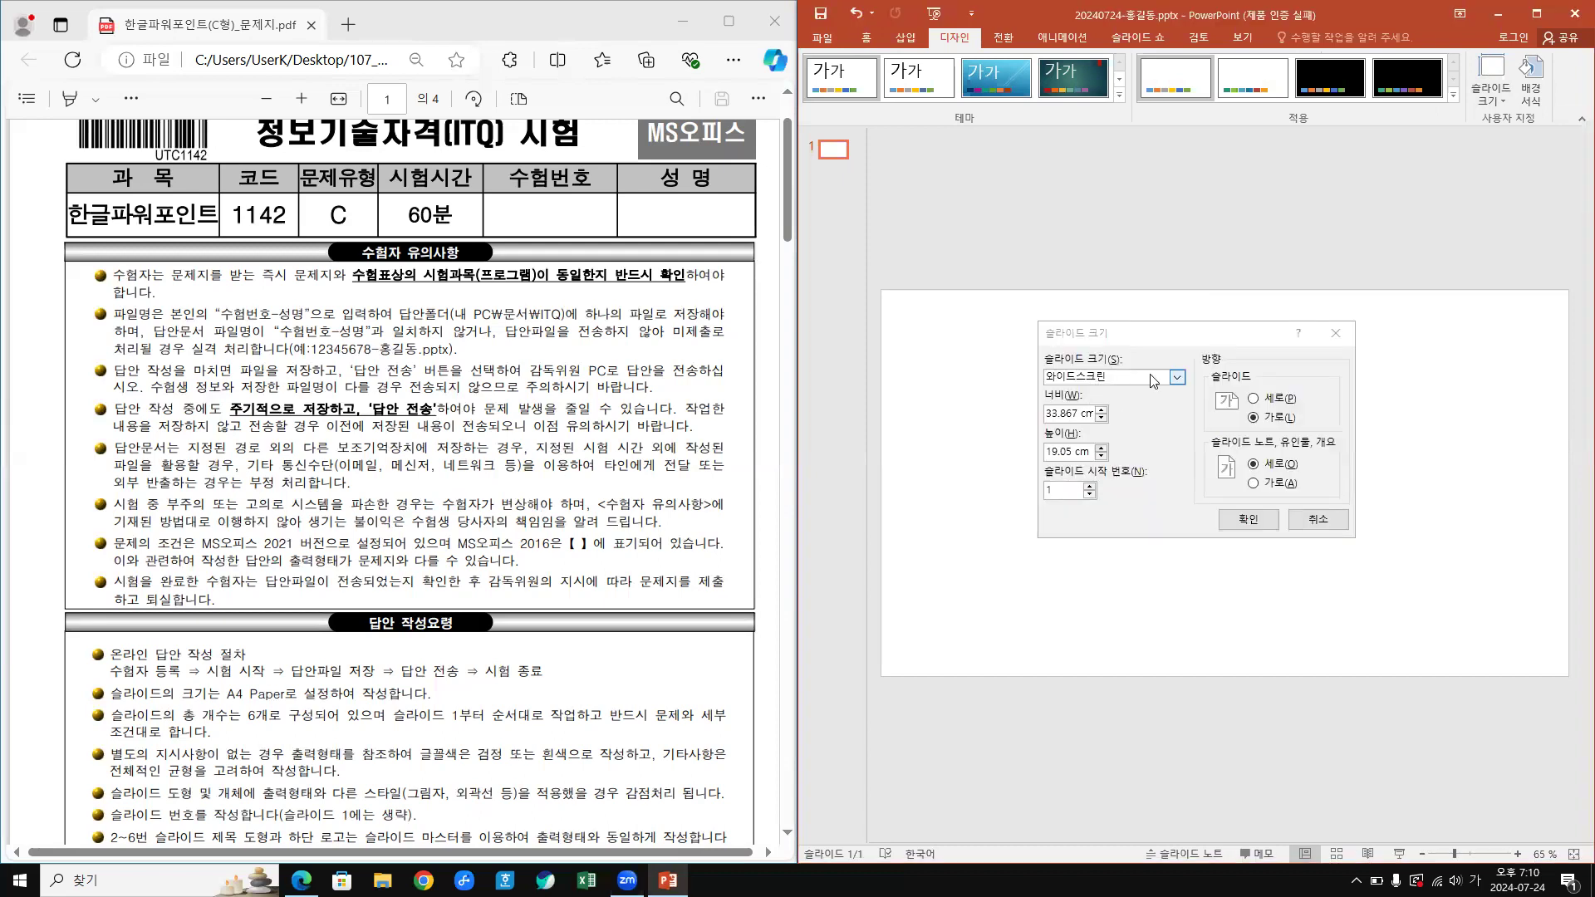
{"action": "left_click", "coordinate": [1152, 381]}
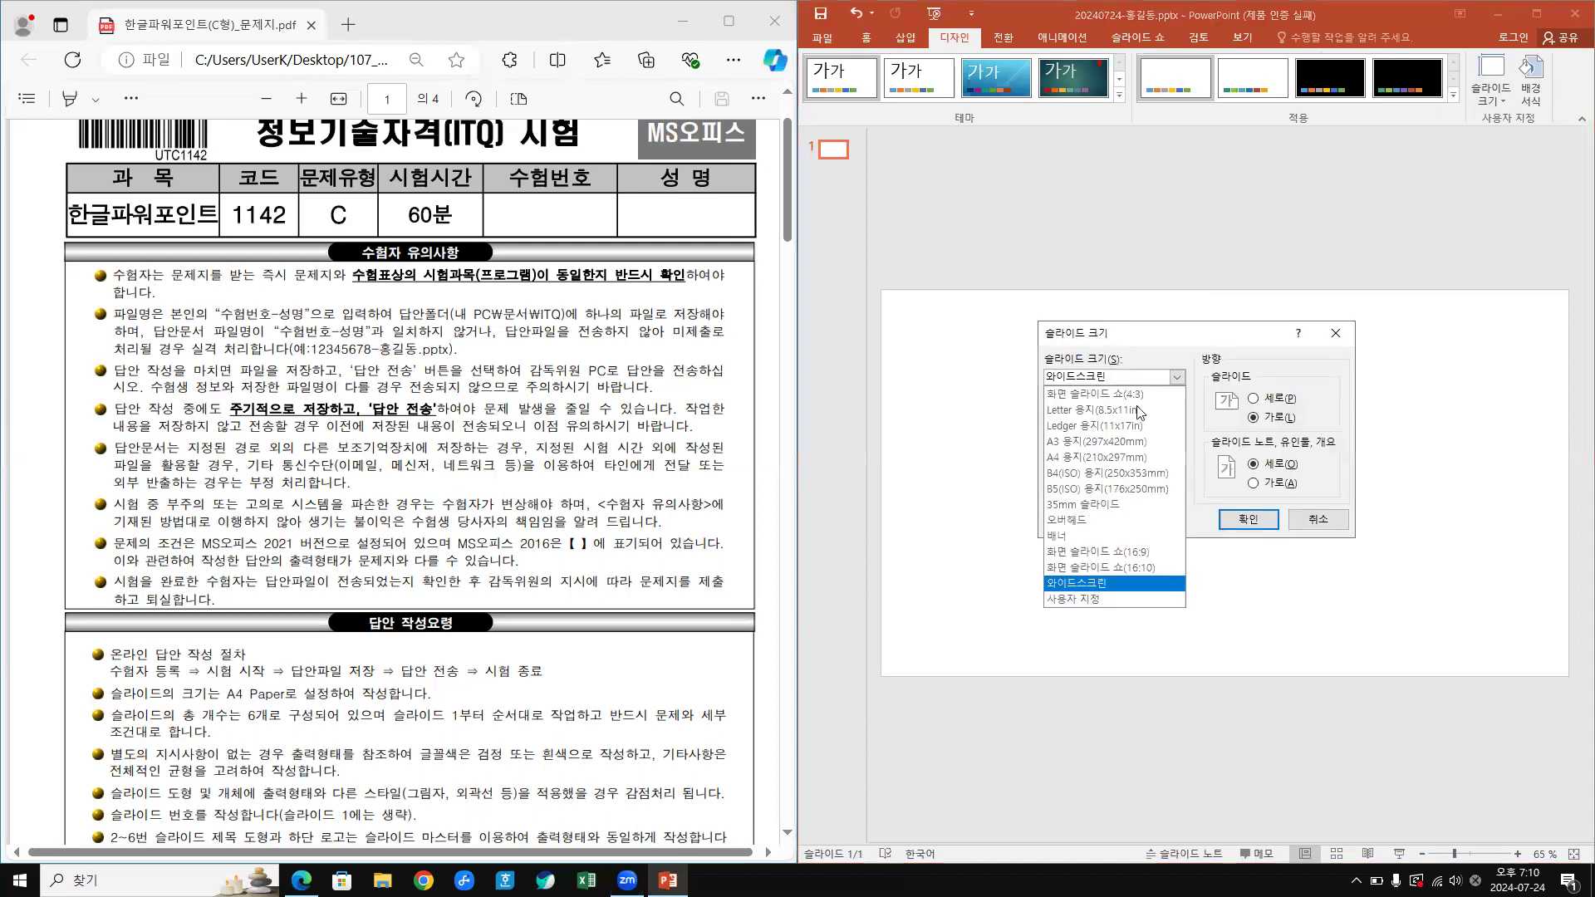
{"action": "left_click", "coordinate": [1069, 457]}
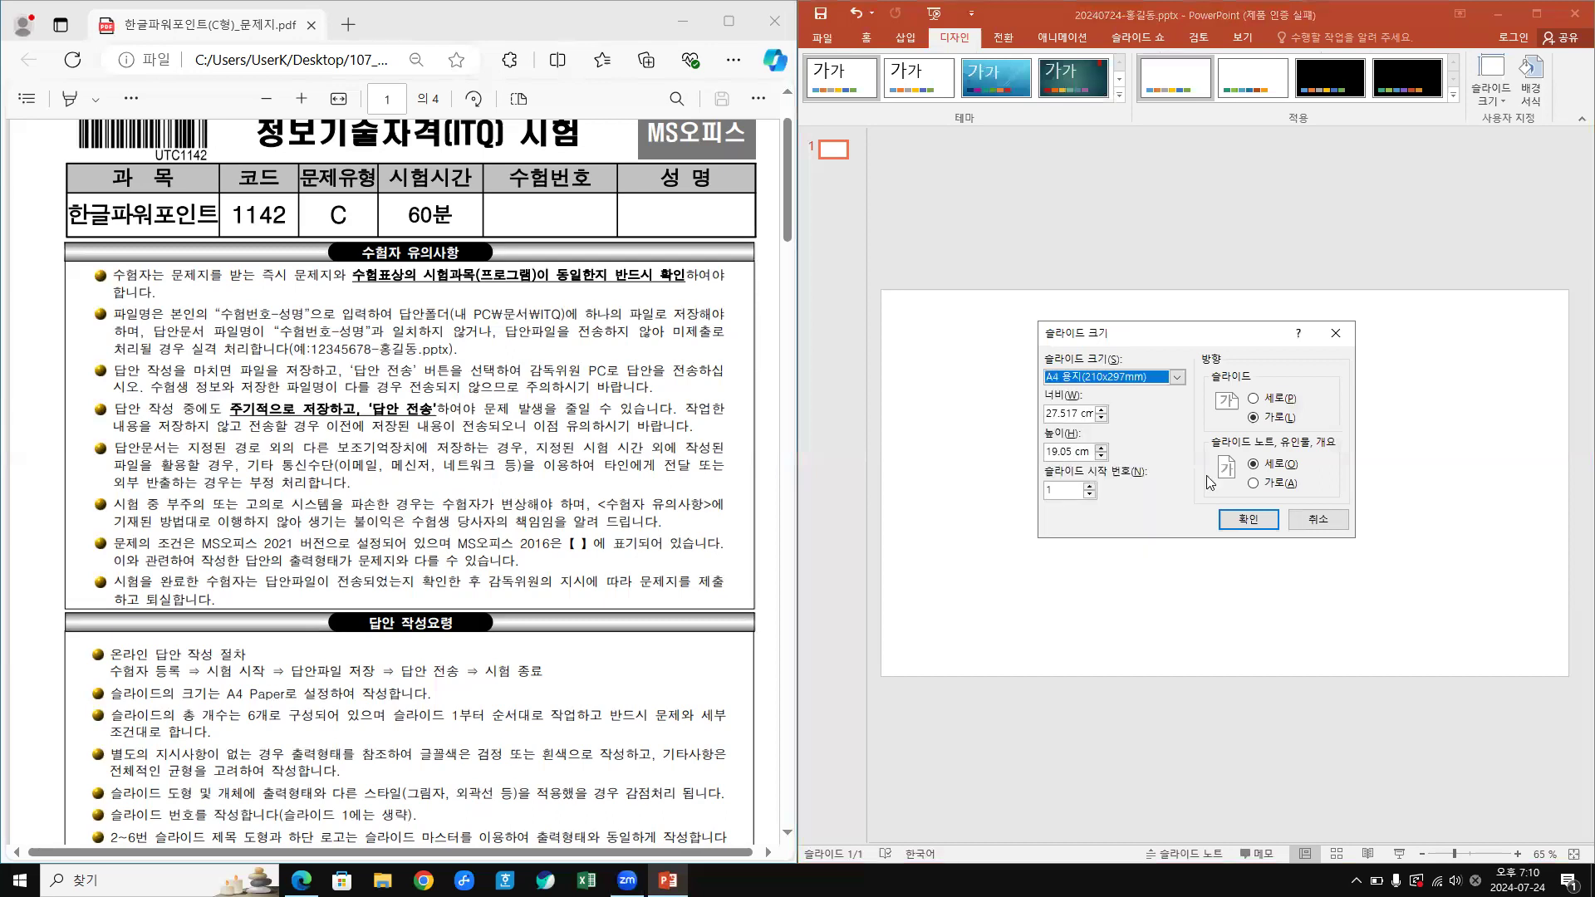
{"action": "left_click", "coordinate": [1247, 520]}
{"action": "left_click", "coordinate": [1313, 428]}
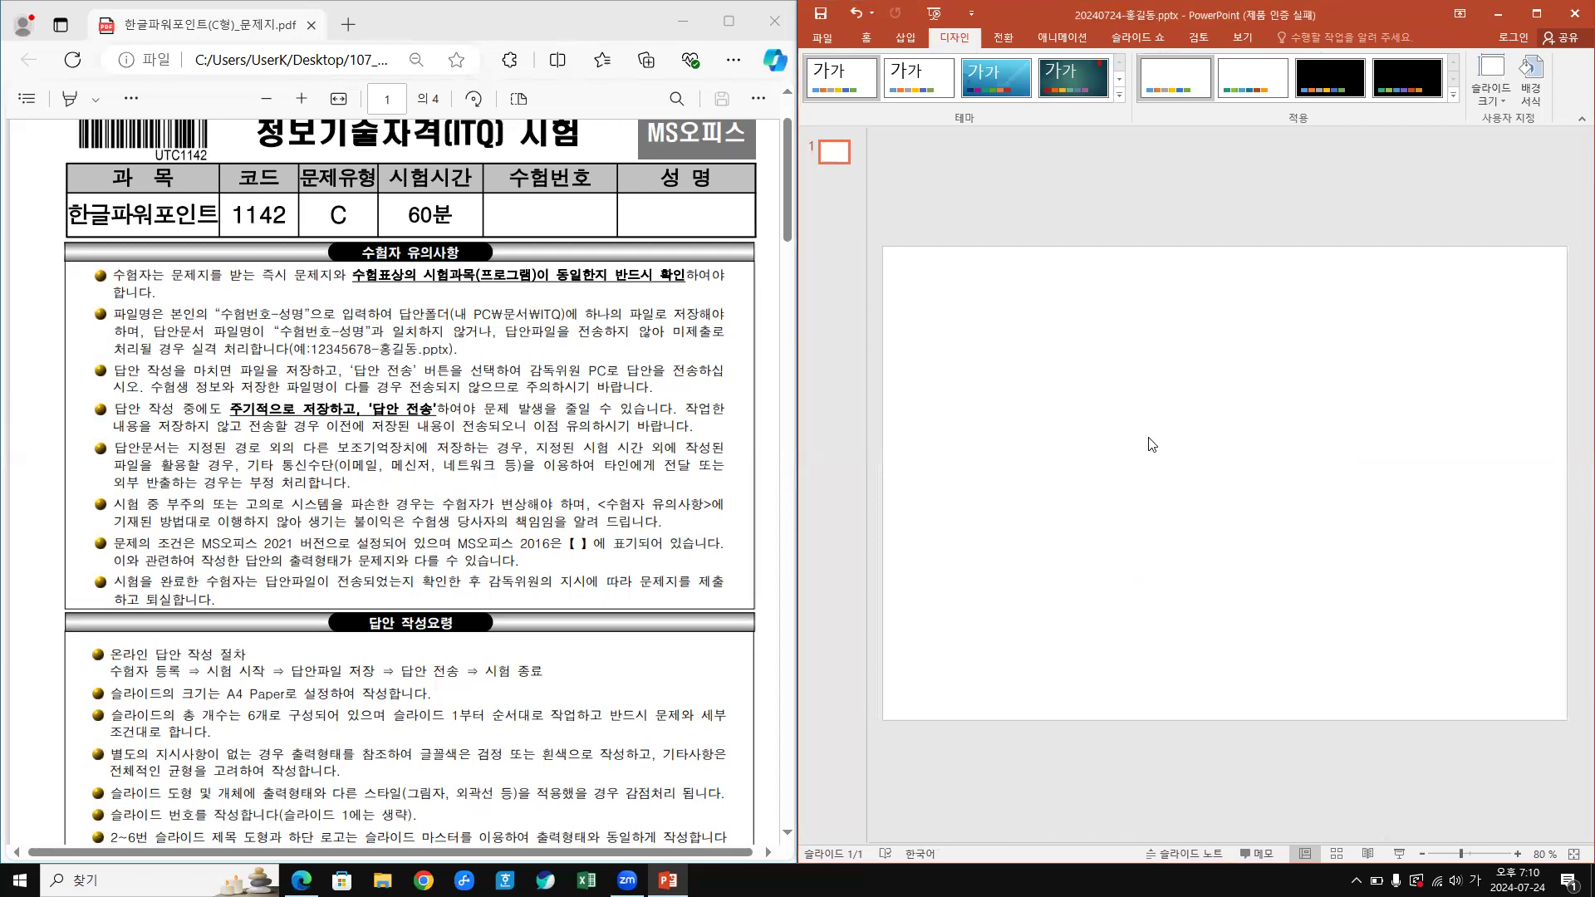
- Delete the date and footer placeholders from the Title and Content layout in the slide master
{"action": "left_click", "coordinate": [1245, 37]}
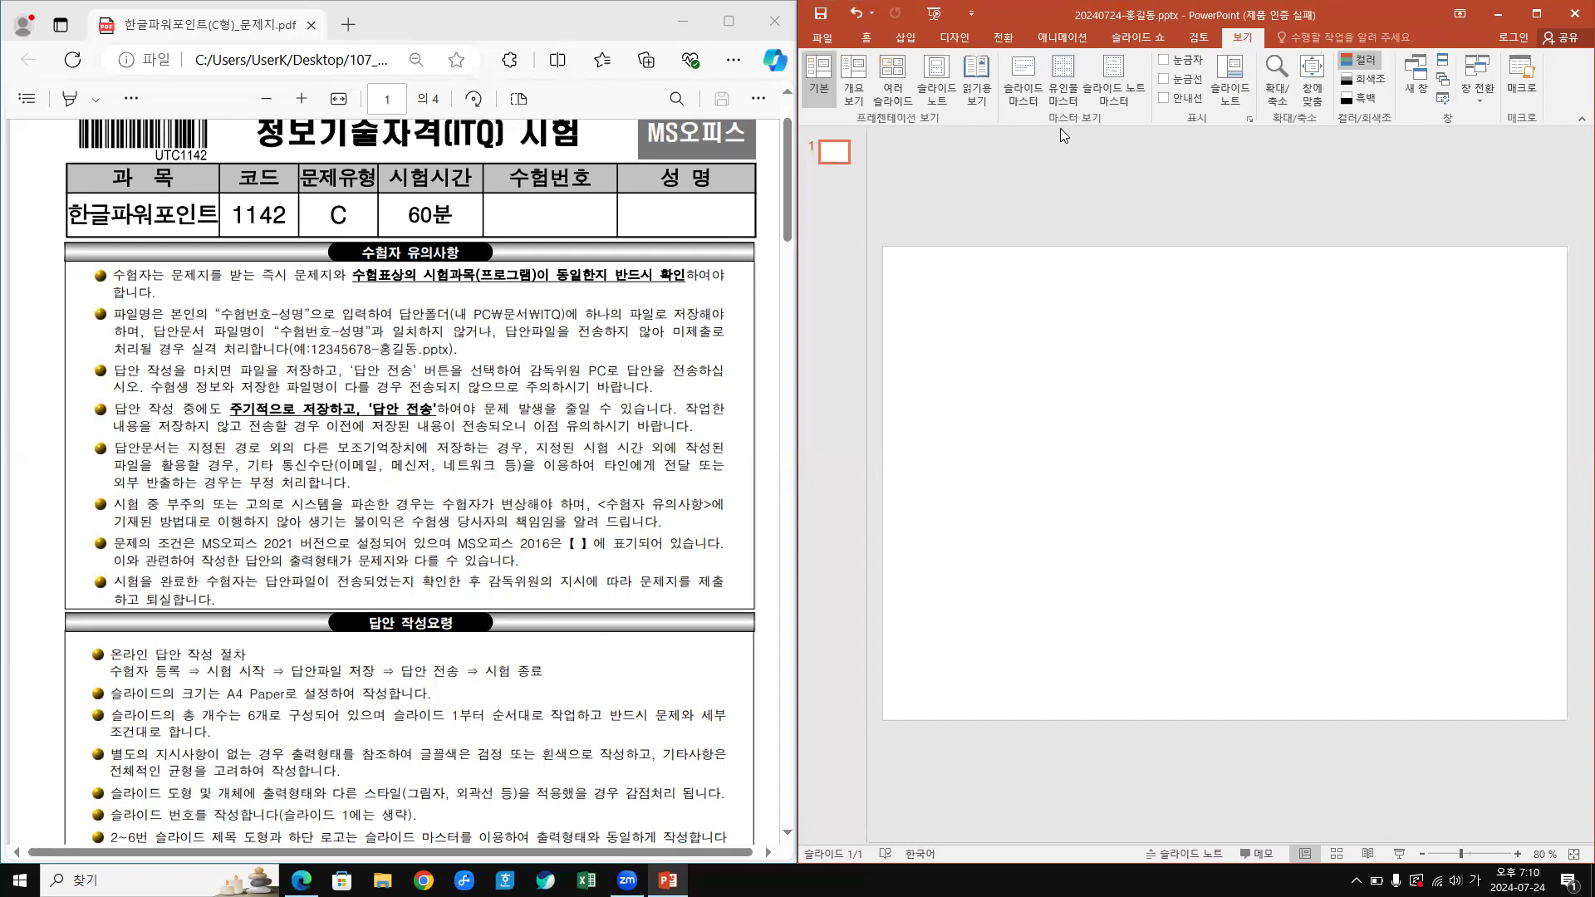
{"action": "left_click", "coordinate": [1015, 86]}
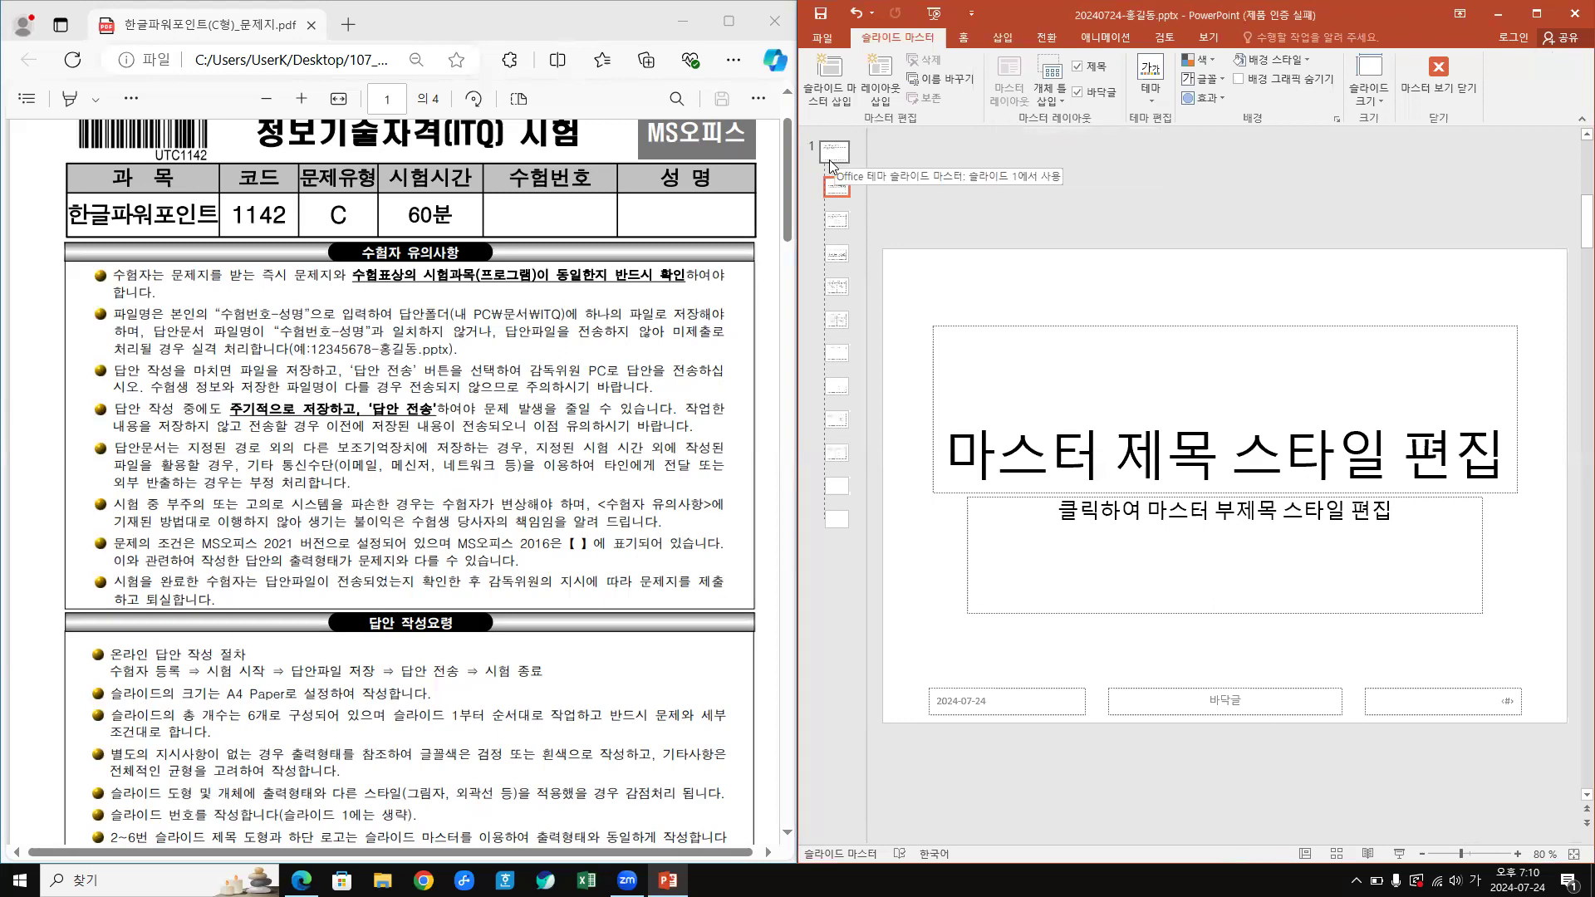
{"action": "left_click", "coordinate": [837, 221]}
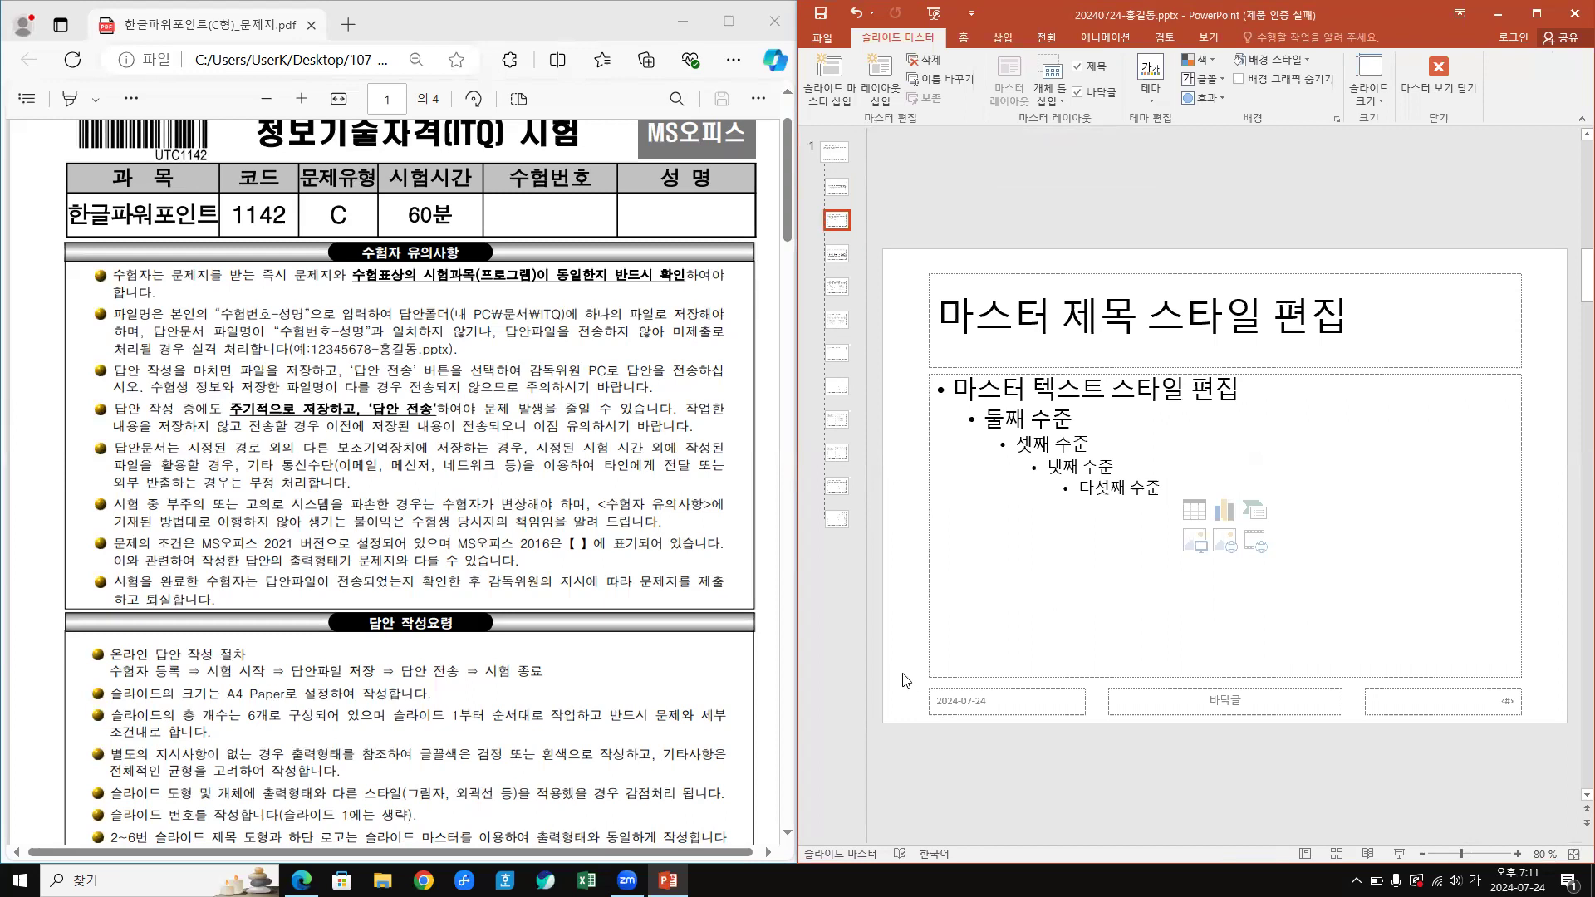
{"action": "left_click_drag", "start_coordinate": [1347, 739], "coordinate": [900, 673]}
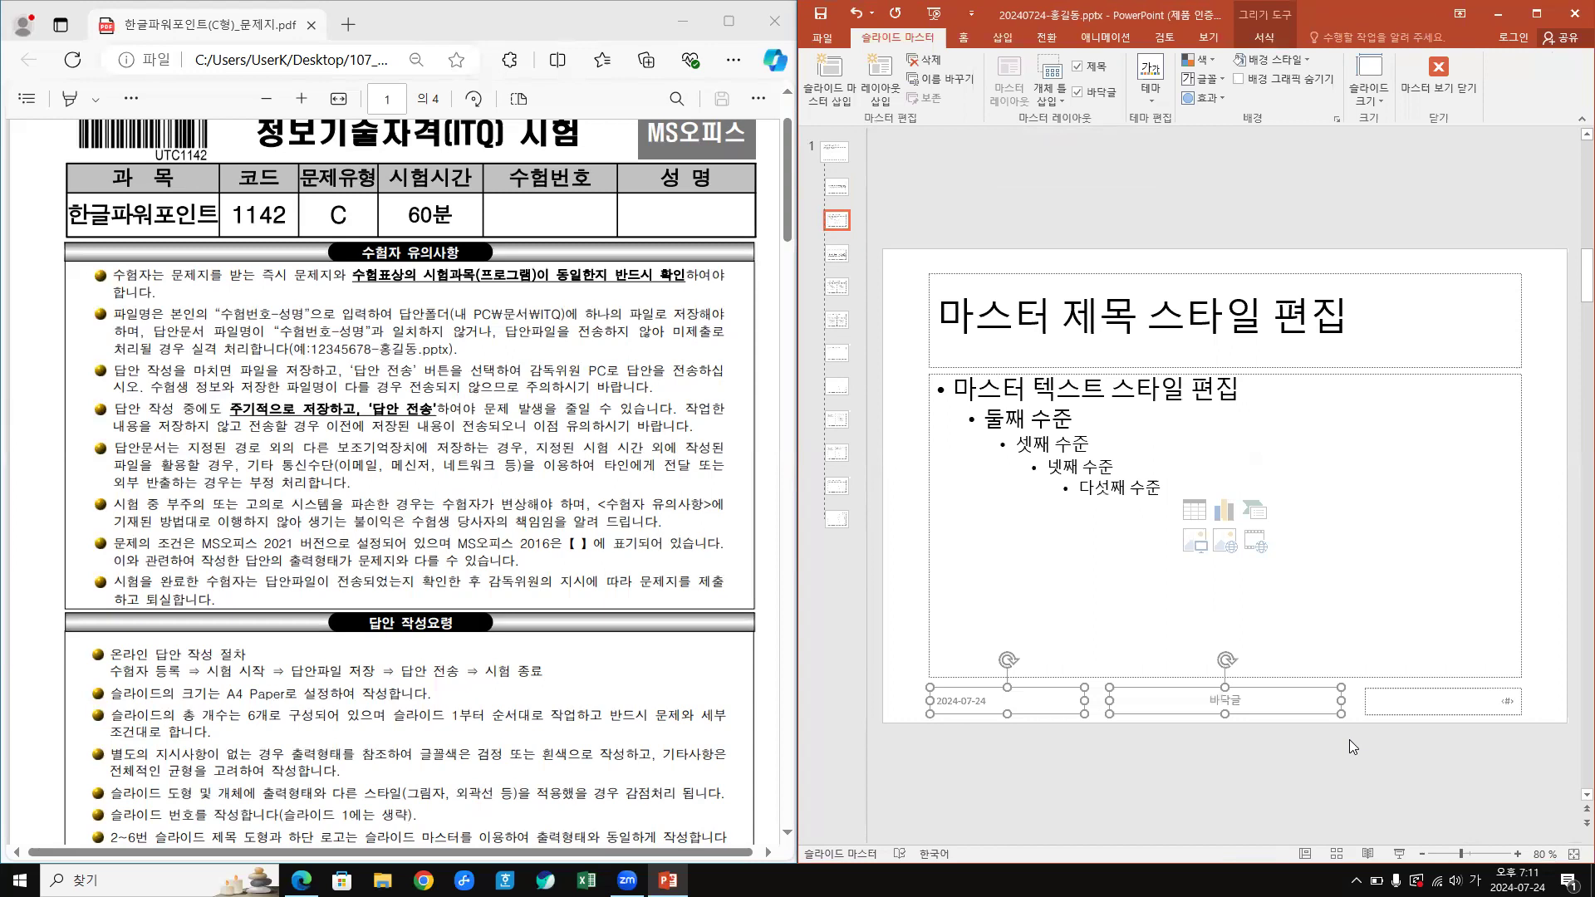
{"action": "key", "text": "Delete"}
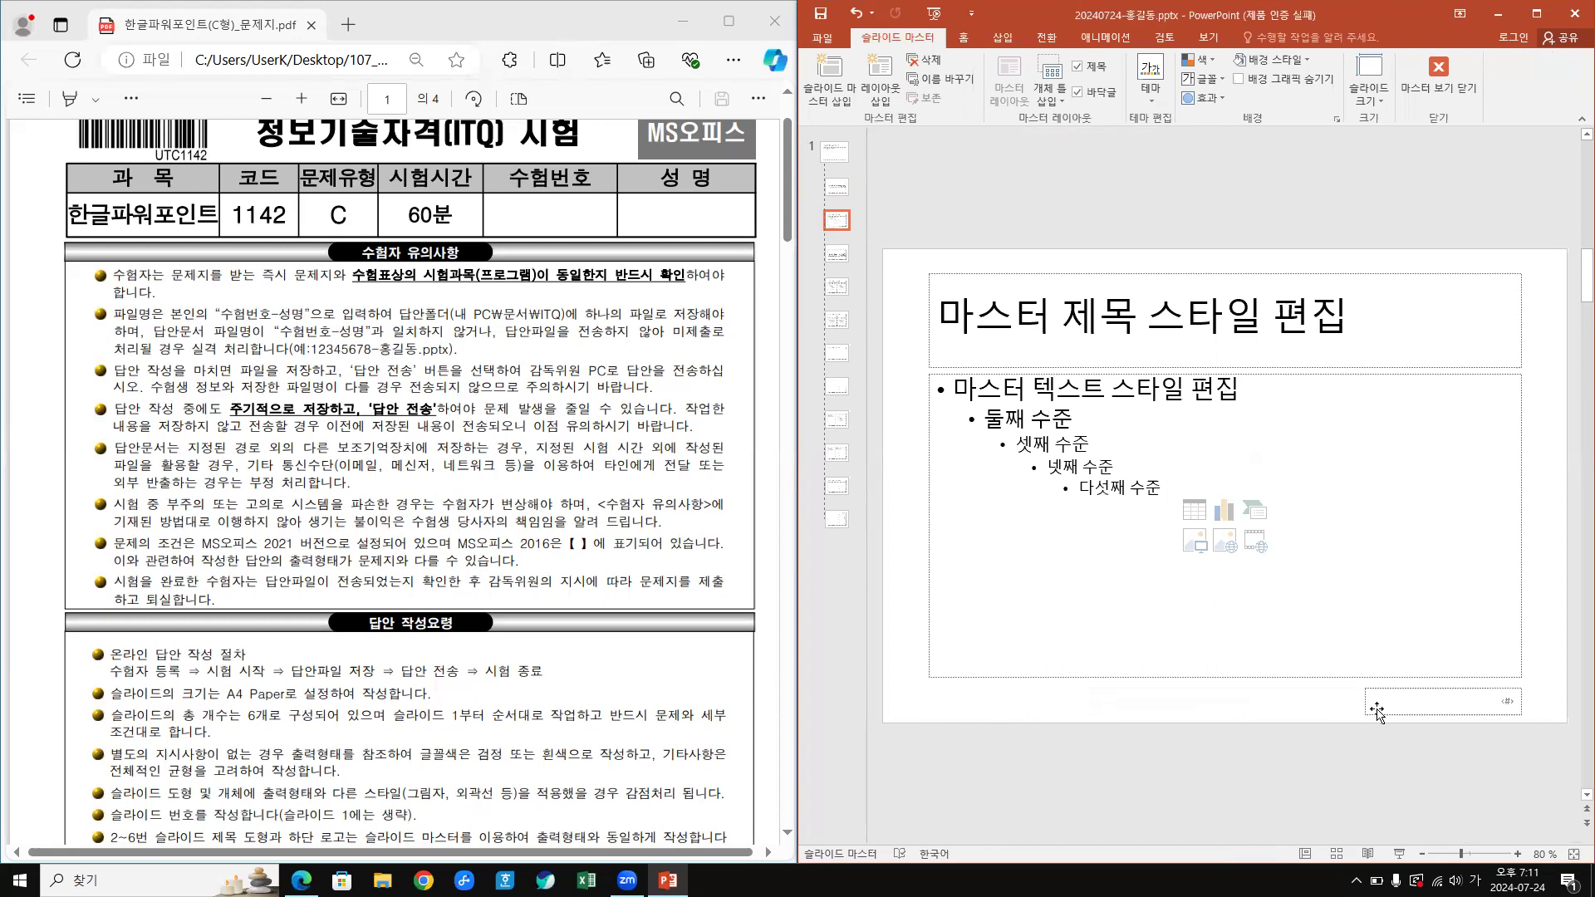
- Format the layout's slide number placeholder with 16 pt text in black
{"action": "left_click", "coordinate": [1364, 701]}
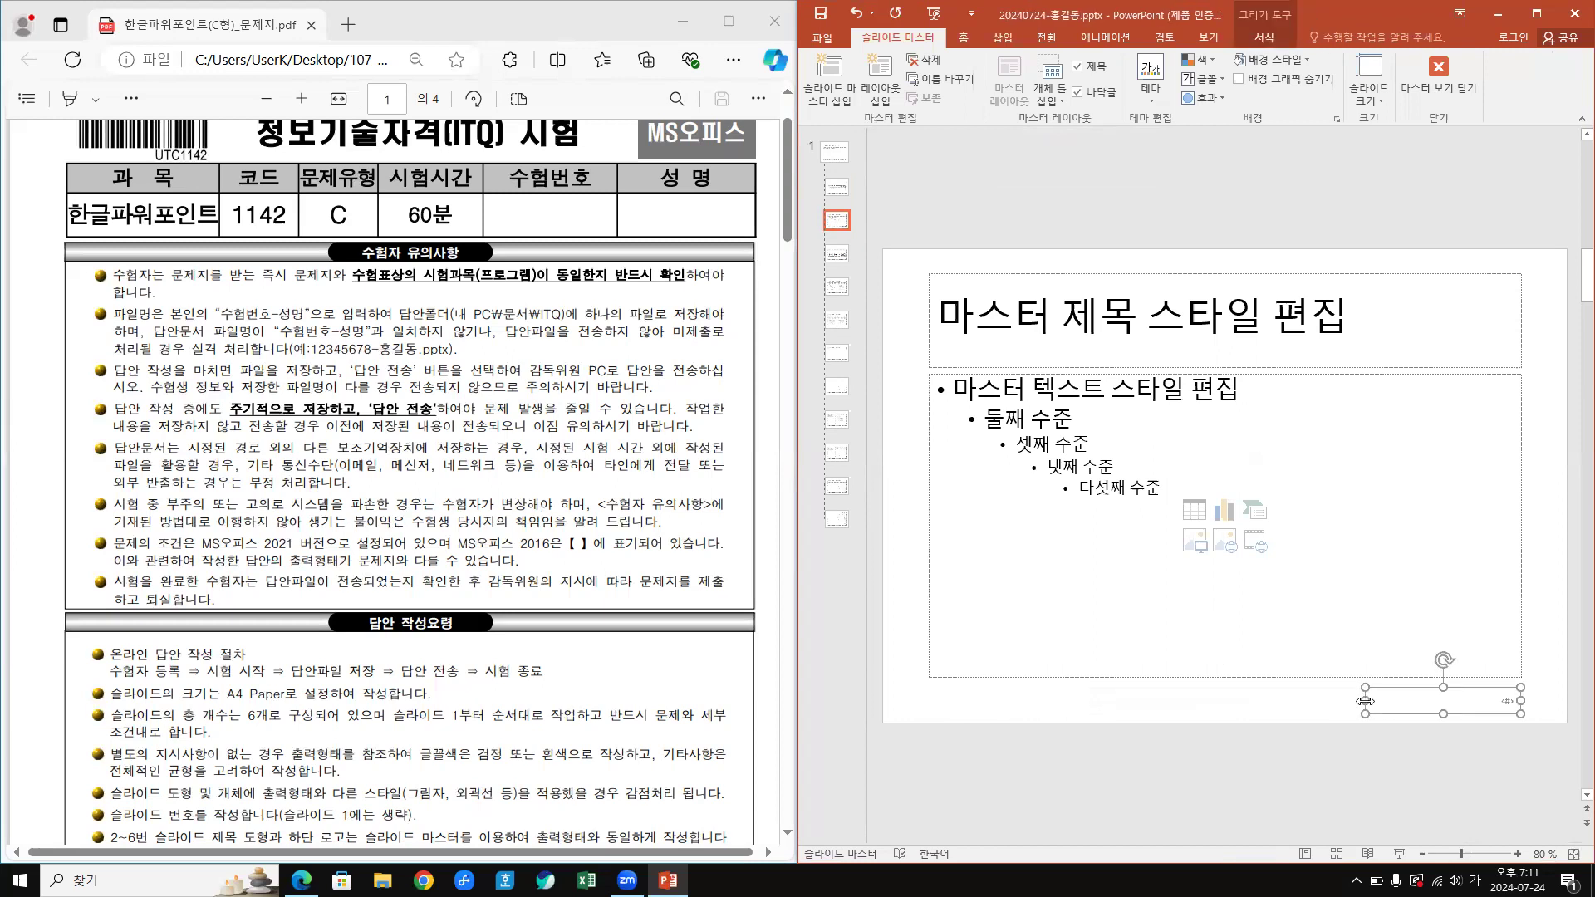
{"action": "left_click", "coordinate": [964, 39]}
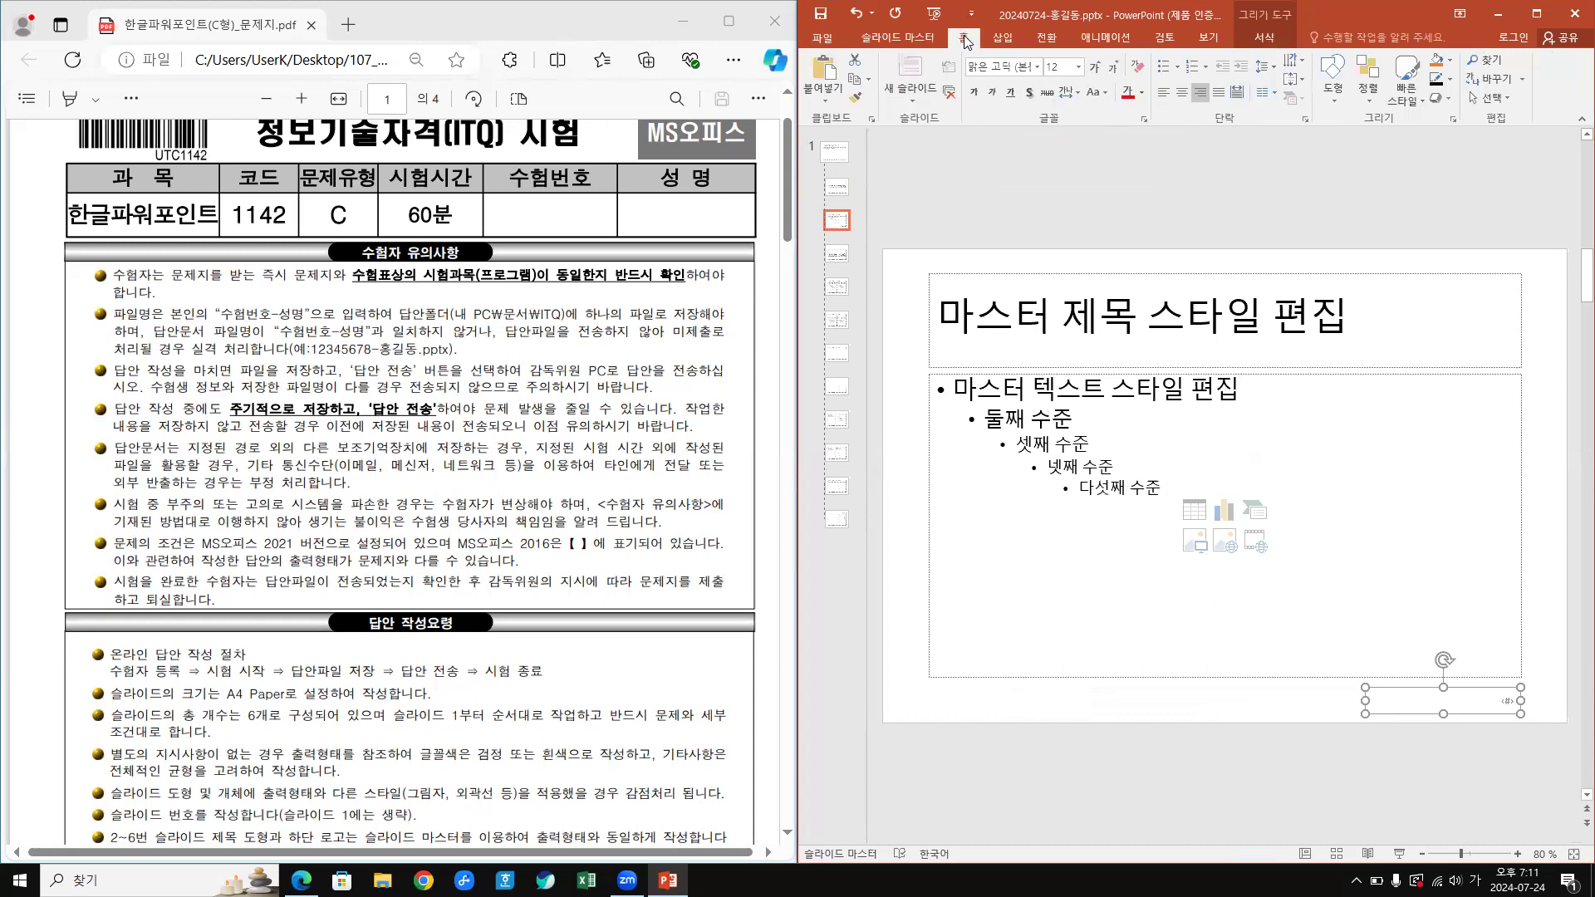
{"action": "left_click", "coordinate": [1060, 68]}
{"action": "type", "text": "16"}
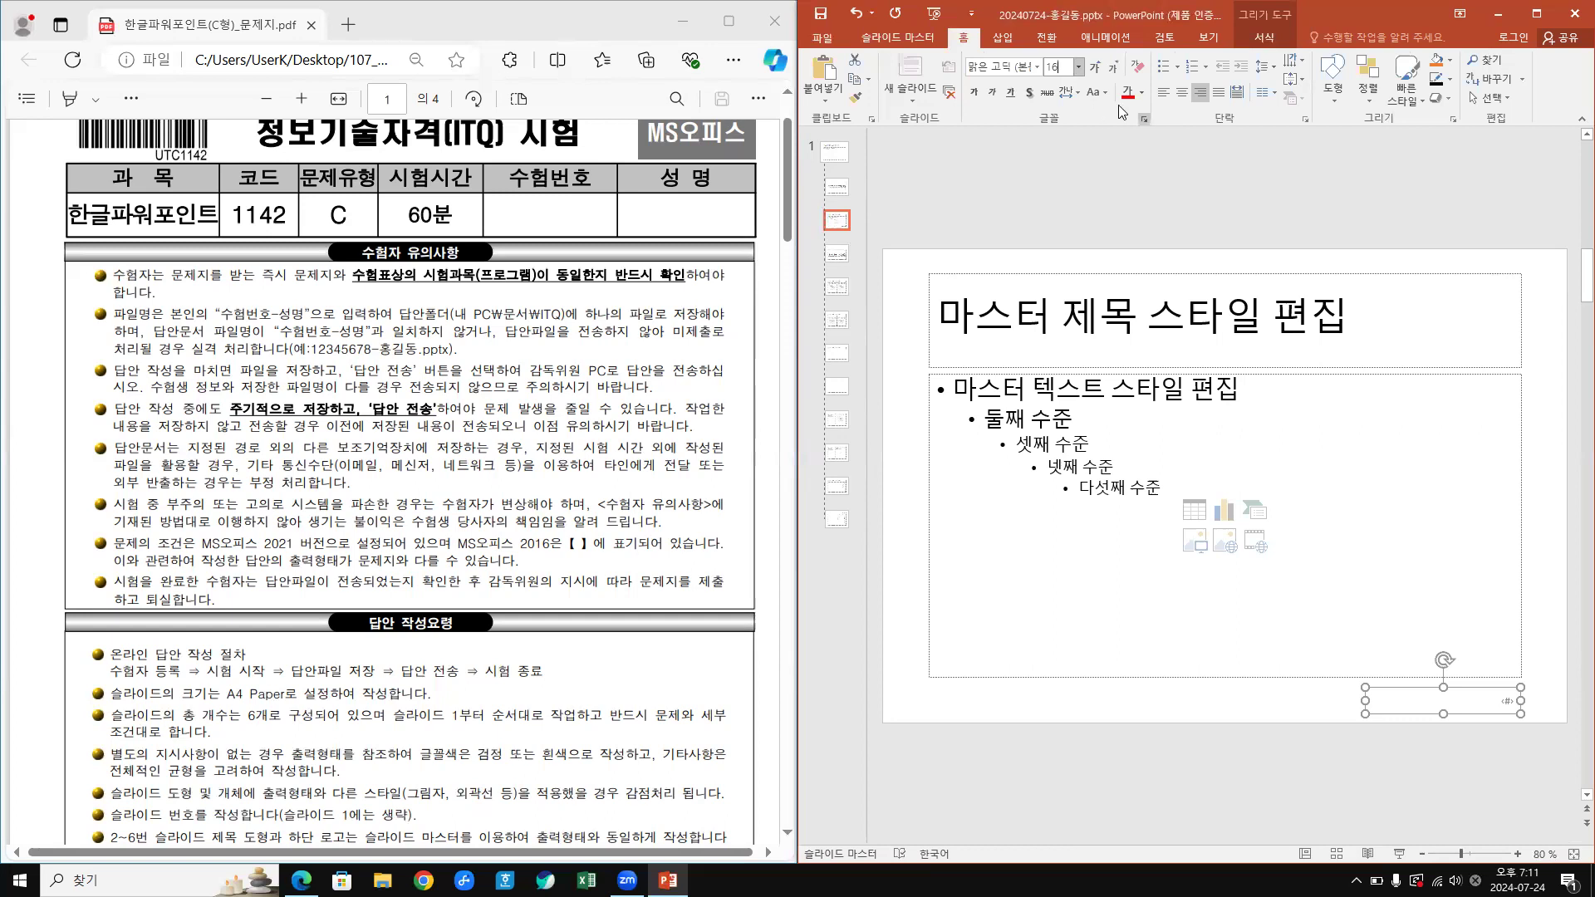
{"action": "key", "text": "Return"}
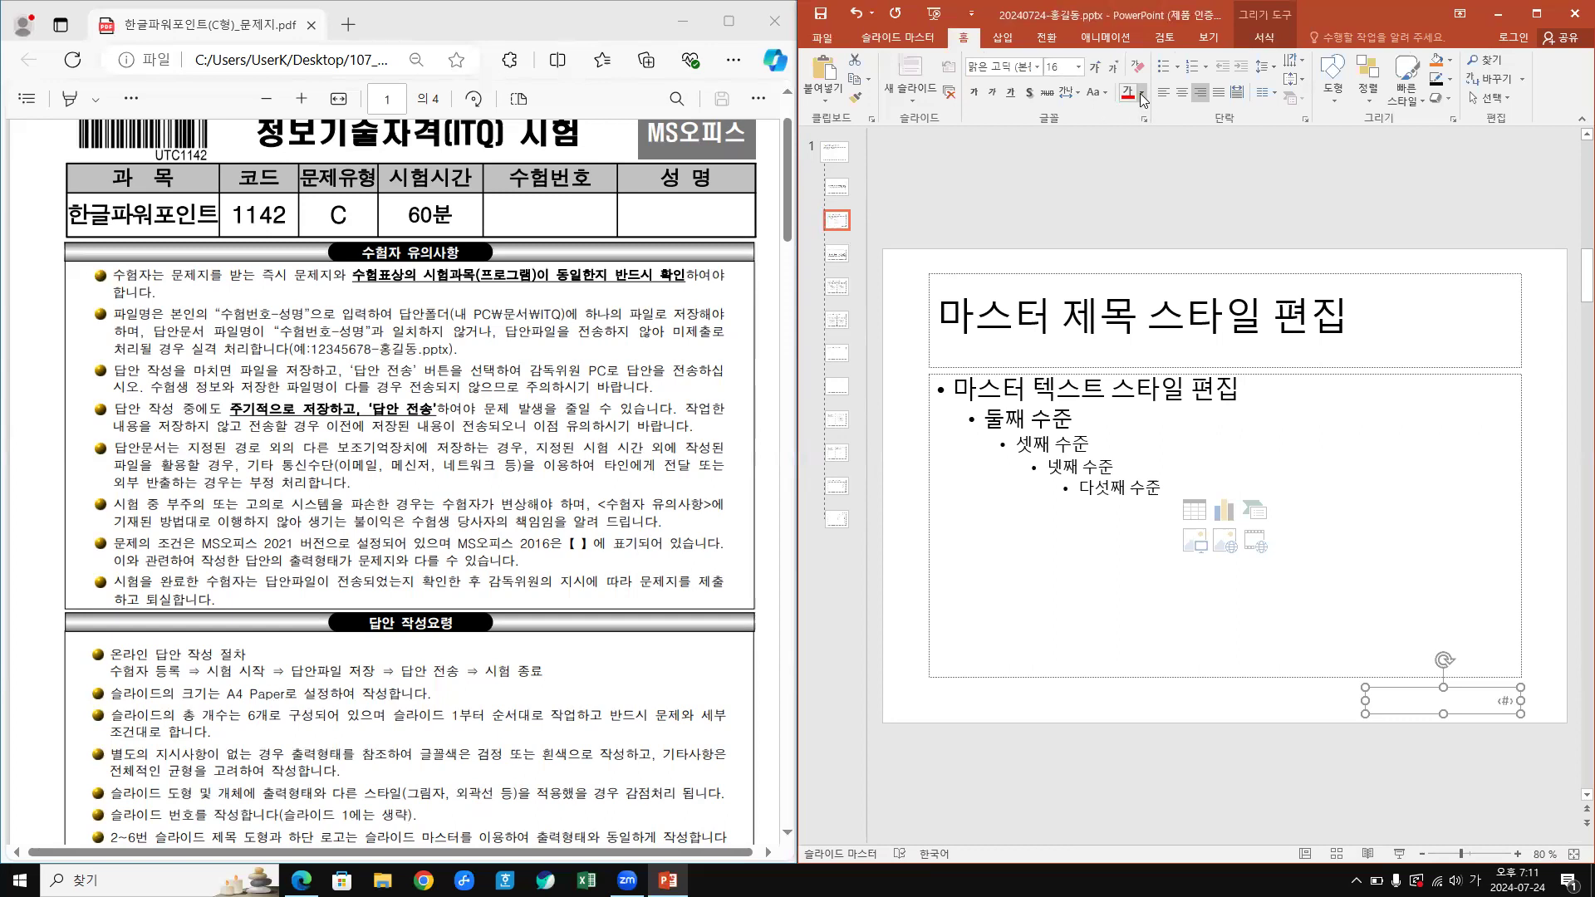
{"action": "left_click", "coordinate": [1142, 98]}
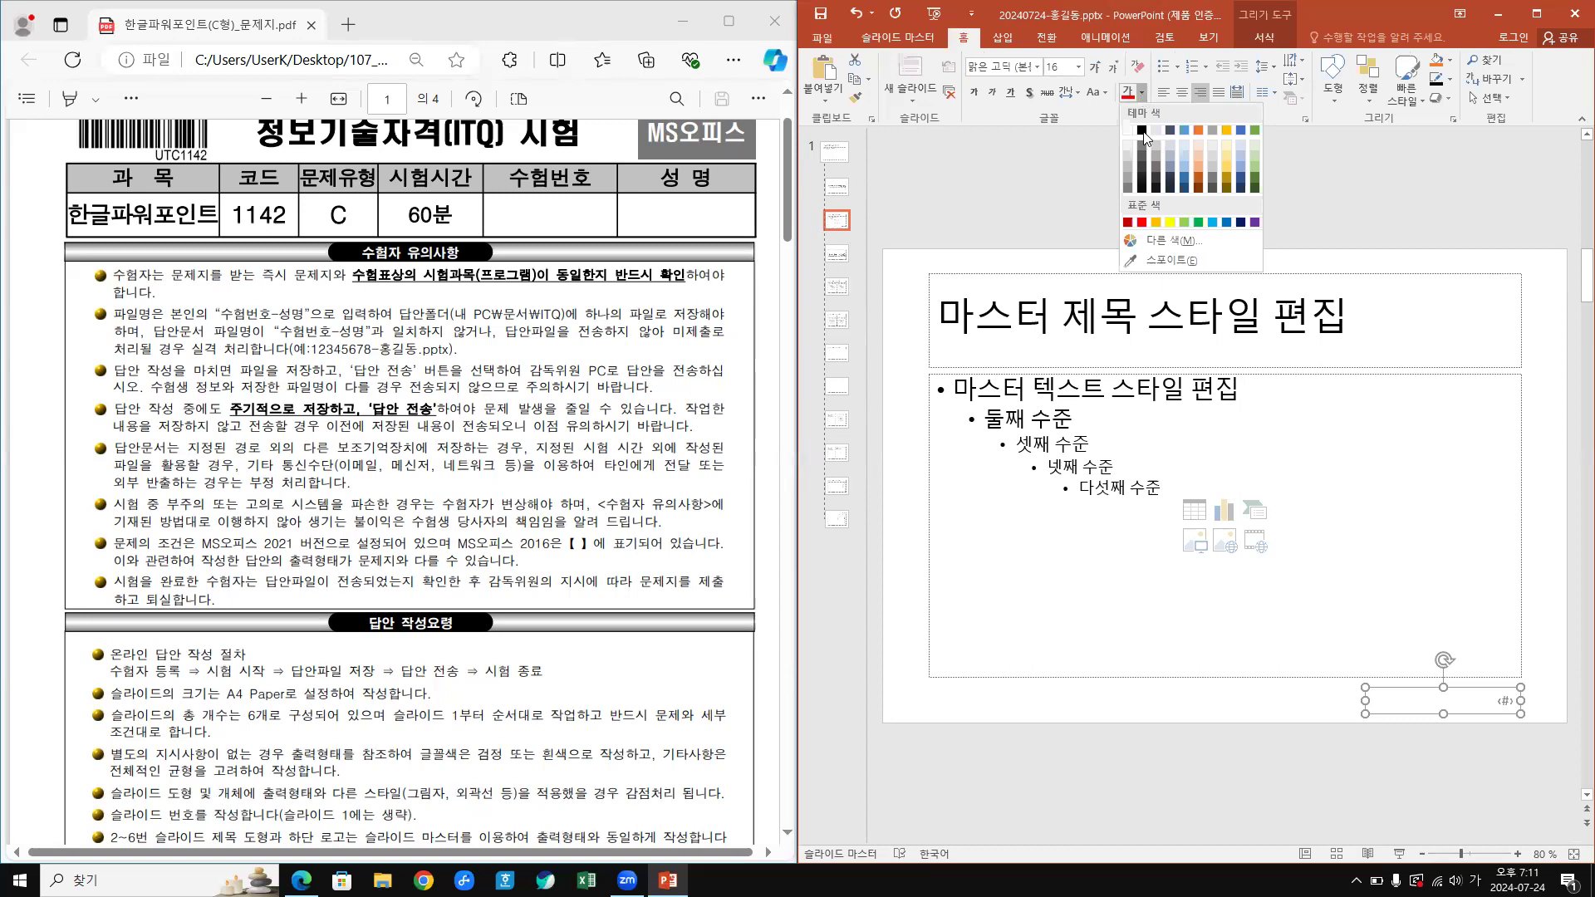
{"action": "left_click", "coordinate": [1143, 131]}
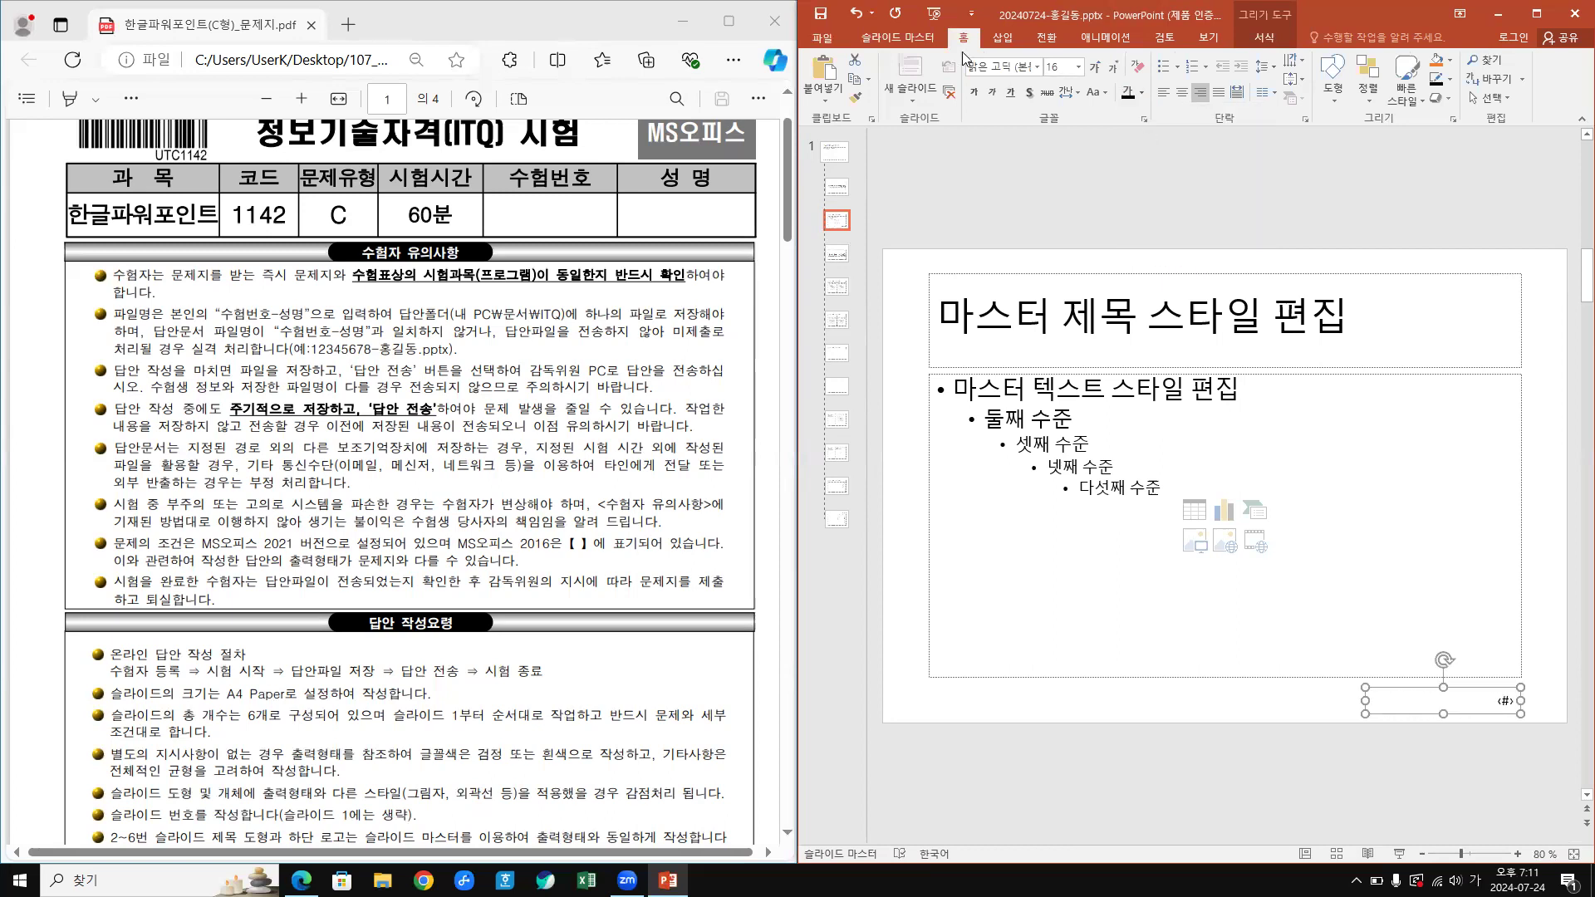
- Turn on slide numbers for all slides, hiding them on the title slide, through the header and footer settings
{"action": "left_click", "coordinate": [1002, 39]}
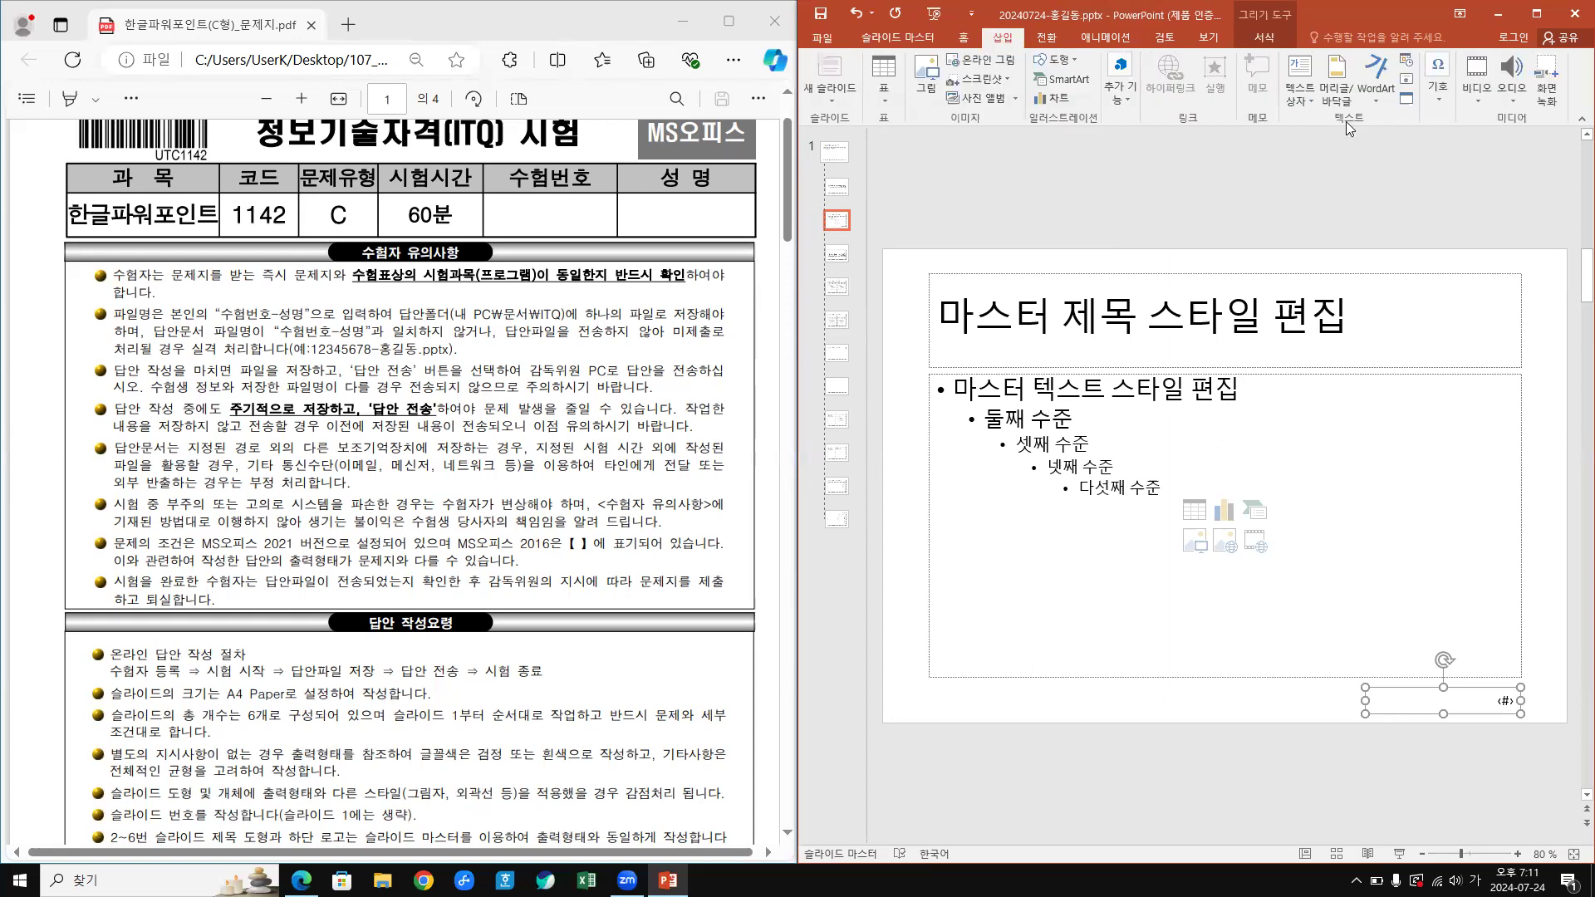
{"action": "left_click", "coordinate": [1340, 94]}
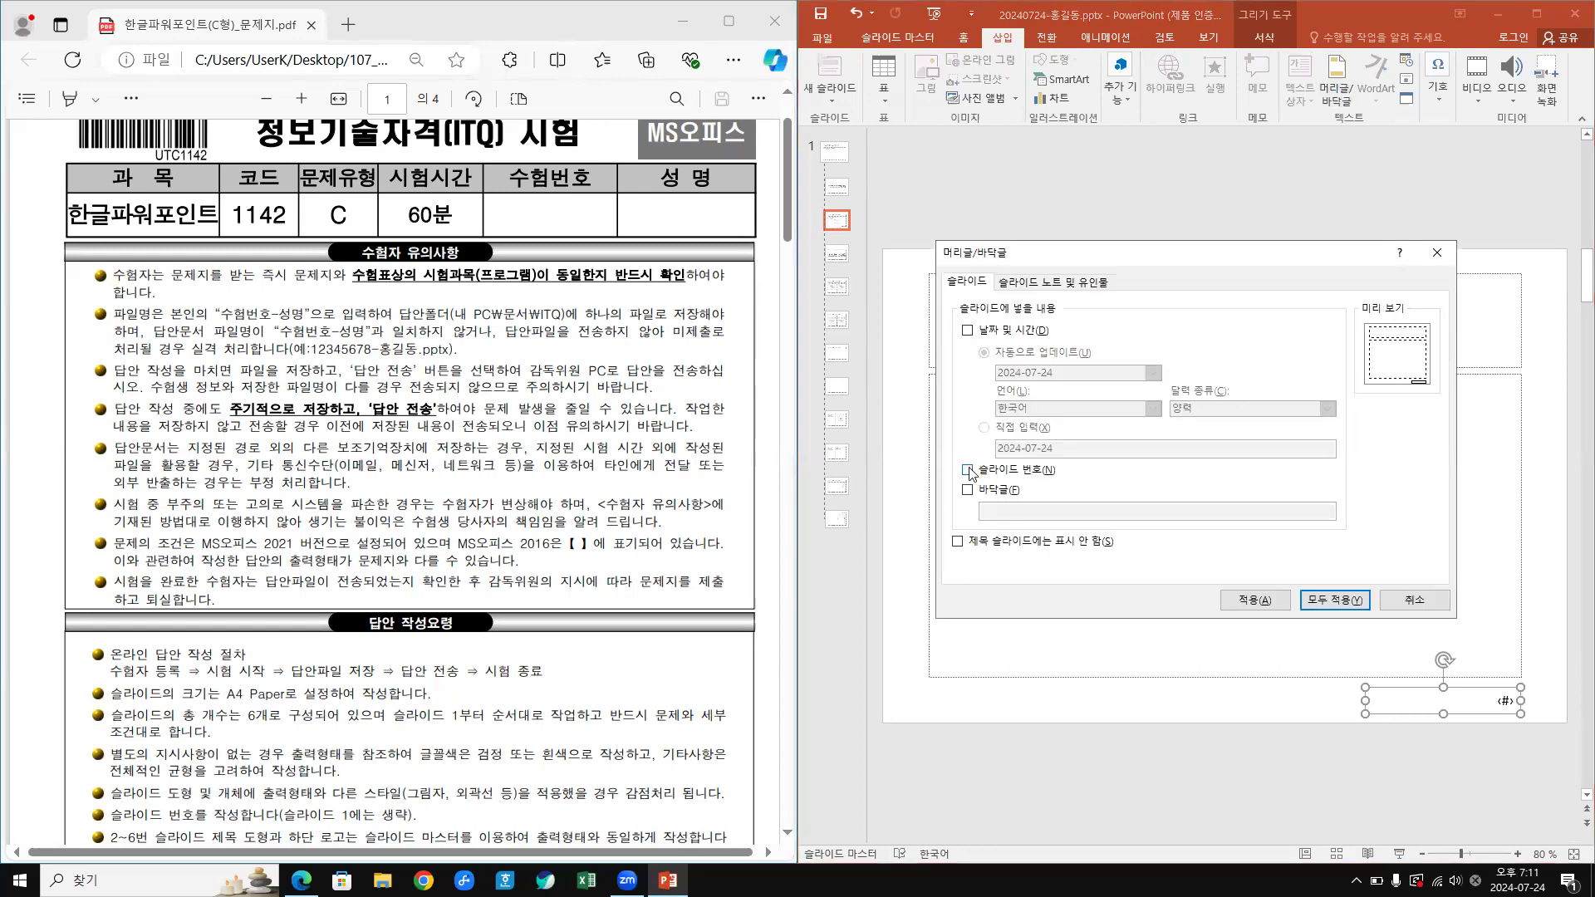
{"action": "key", "text": "space"}
{"action": "key", "text": "Tab"}
{"action": "left_click", "coordinate": [962, 541]}
{"action": "left_click", "coordinate": [1332, 607]}
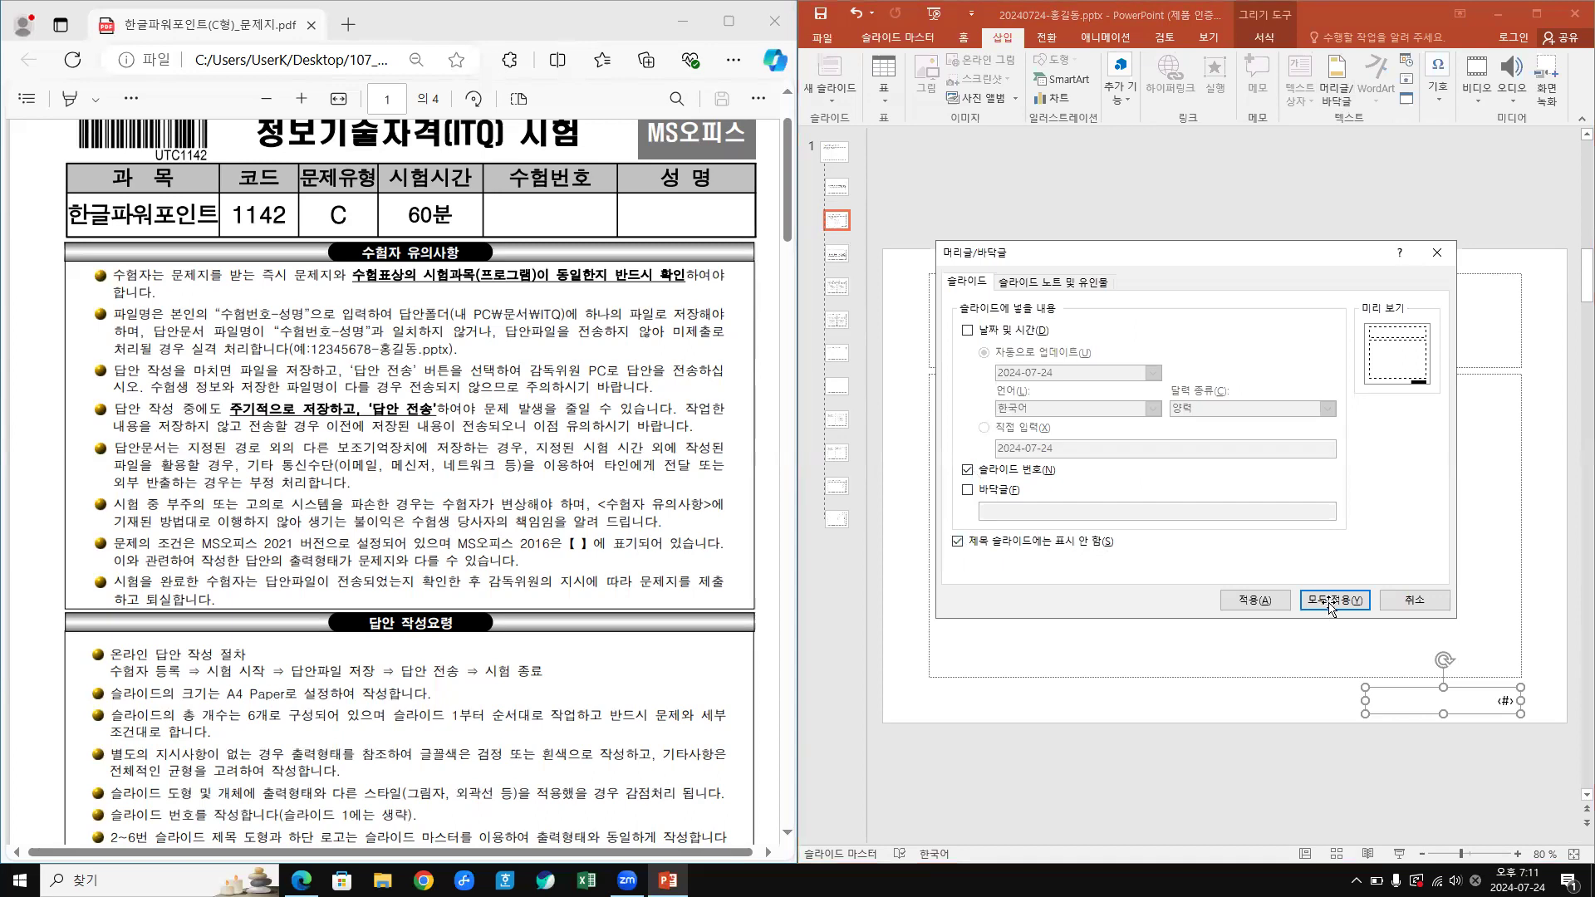
{"action": "left_click", "coordinate": [1269, 710]}
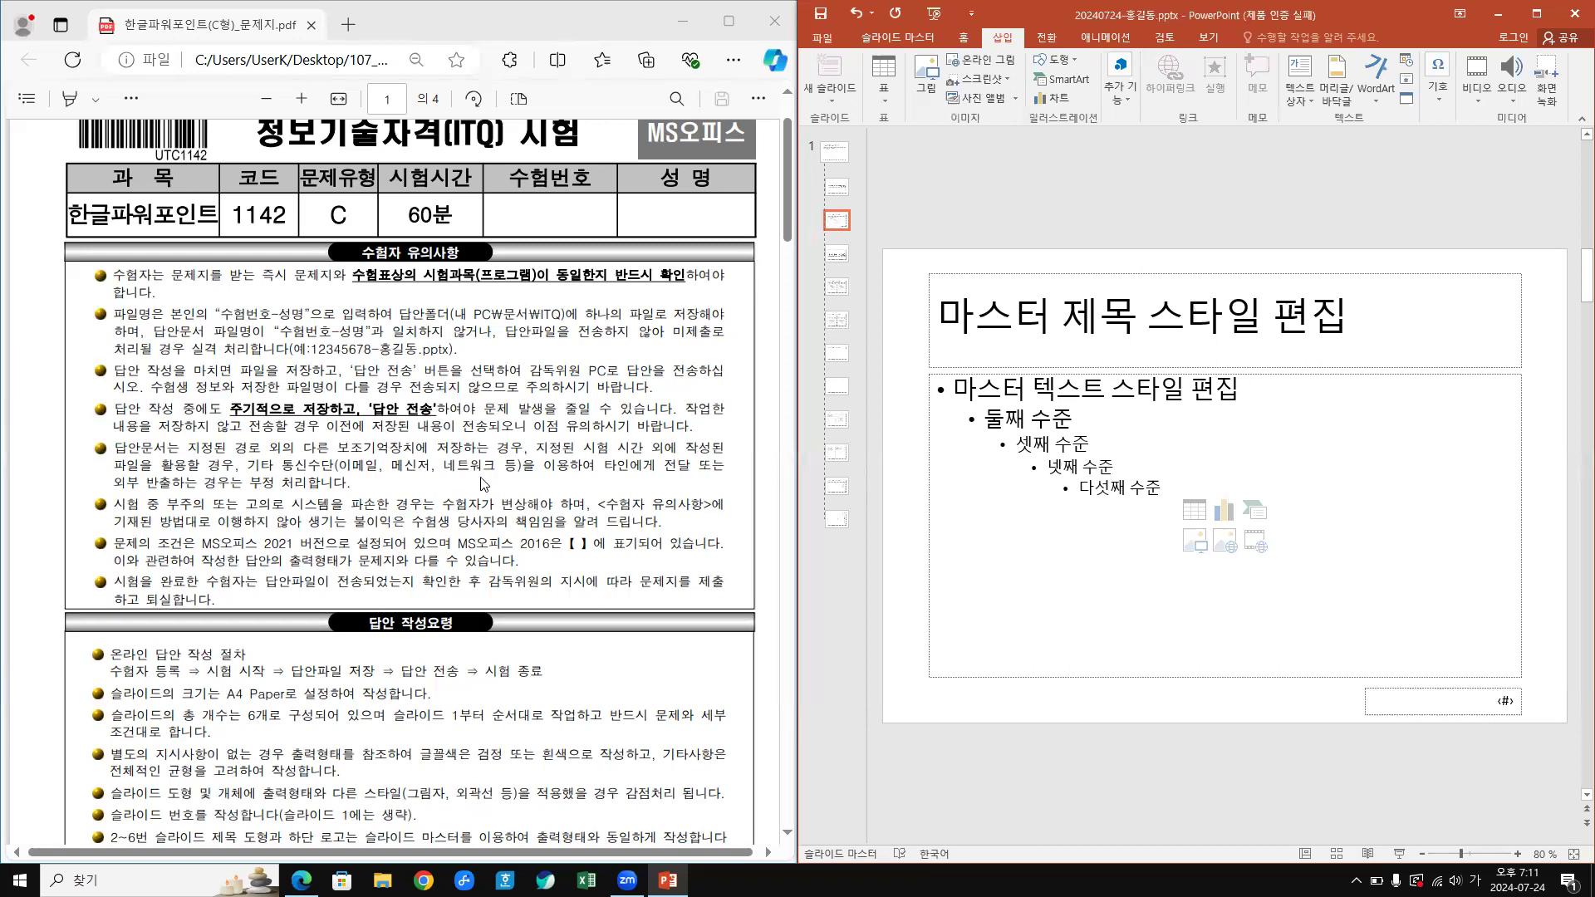
- Examine the overall composition and slide master requirements on page 2 of the exam sheet
{"action": "scroll", "coordinate": [475, 431], "scroll_direction": "down", "scroll_amount": 4}
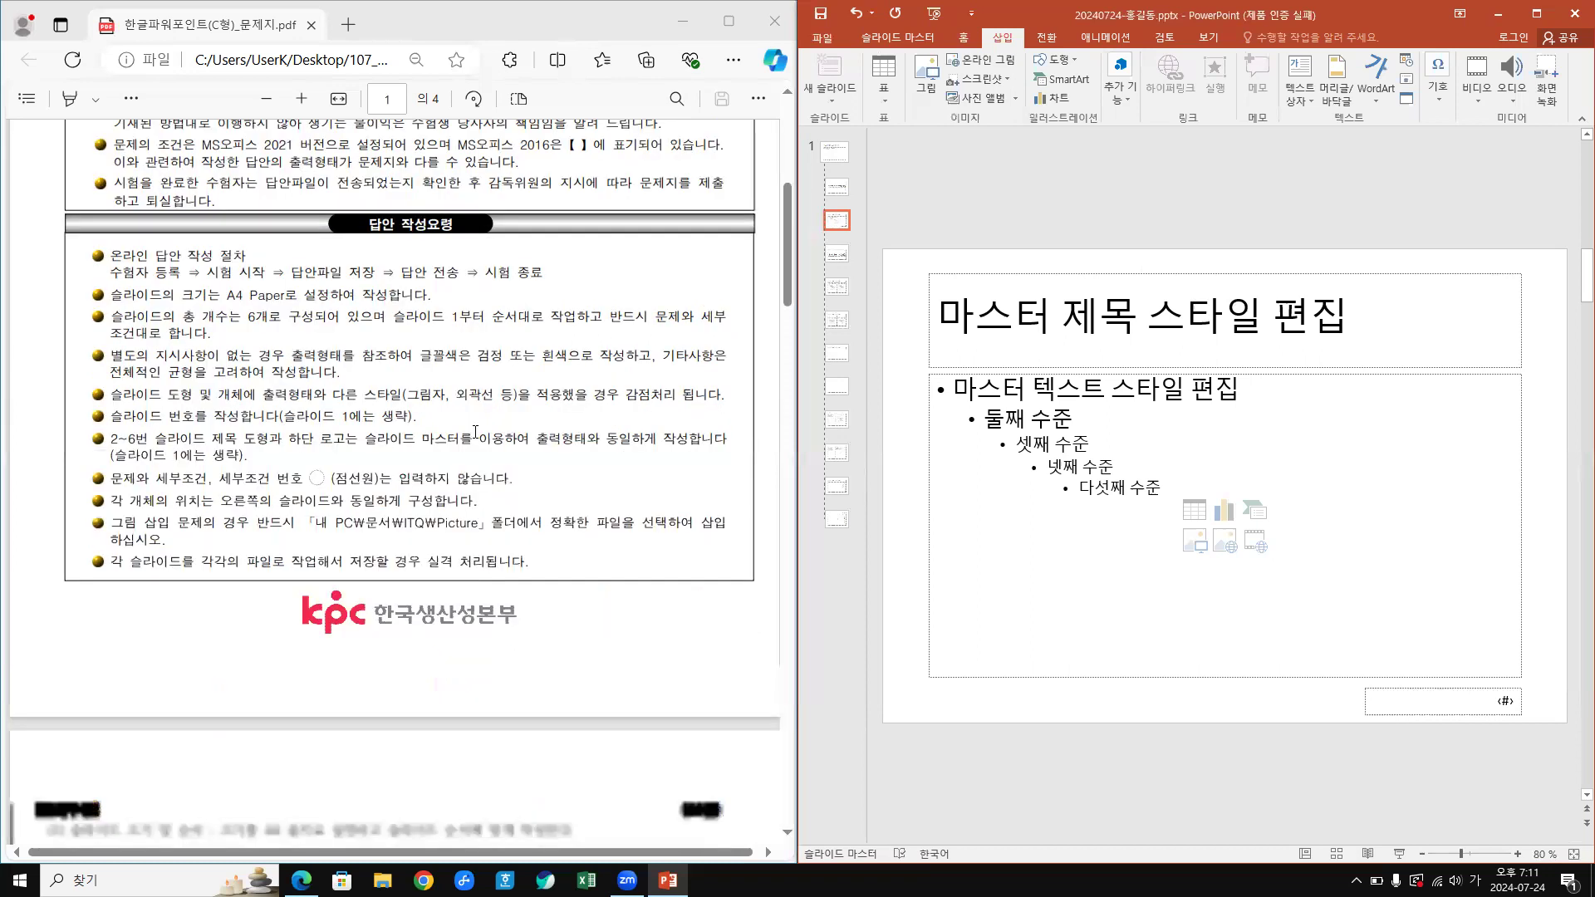
{"action": "scroll", "coordinate": [475, 431], "scroll_direction": "down", "scroll_amount": 7}
{"action": "scroll", "coordinate": [498, 399], "scroll_direction": "up", "scroll_amount": 2}
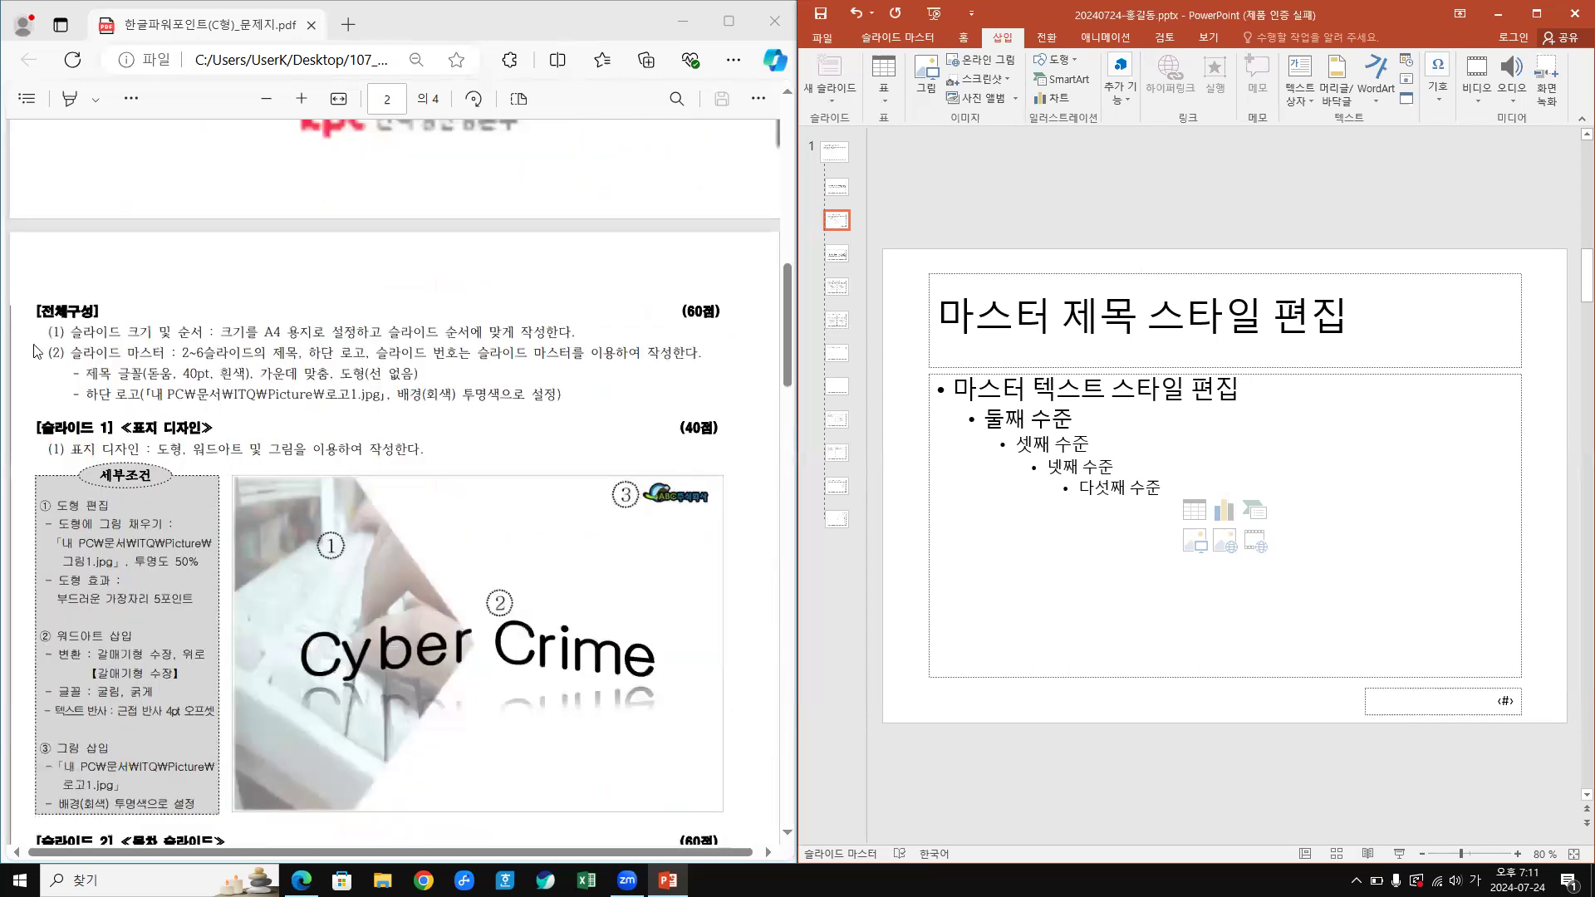
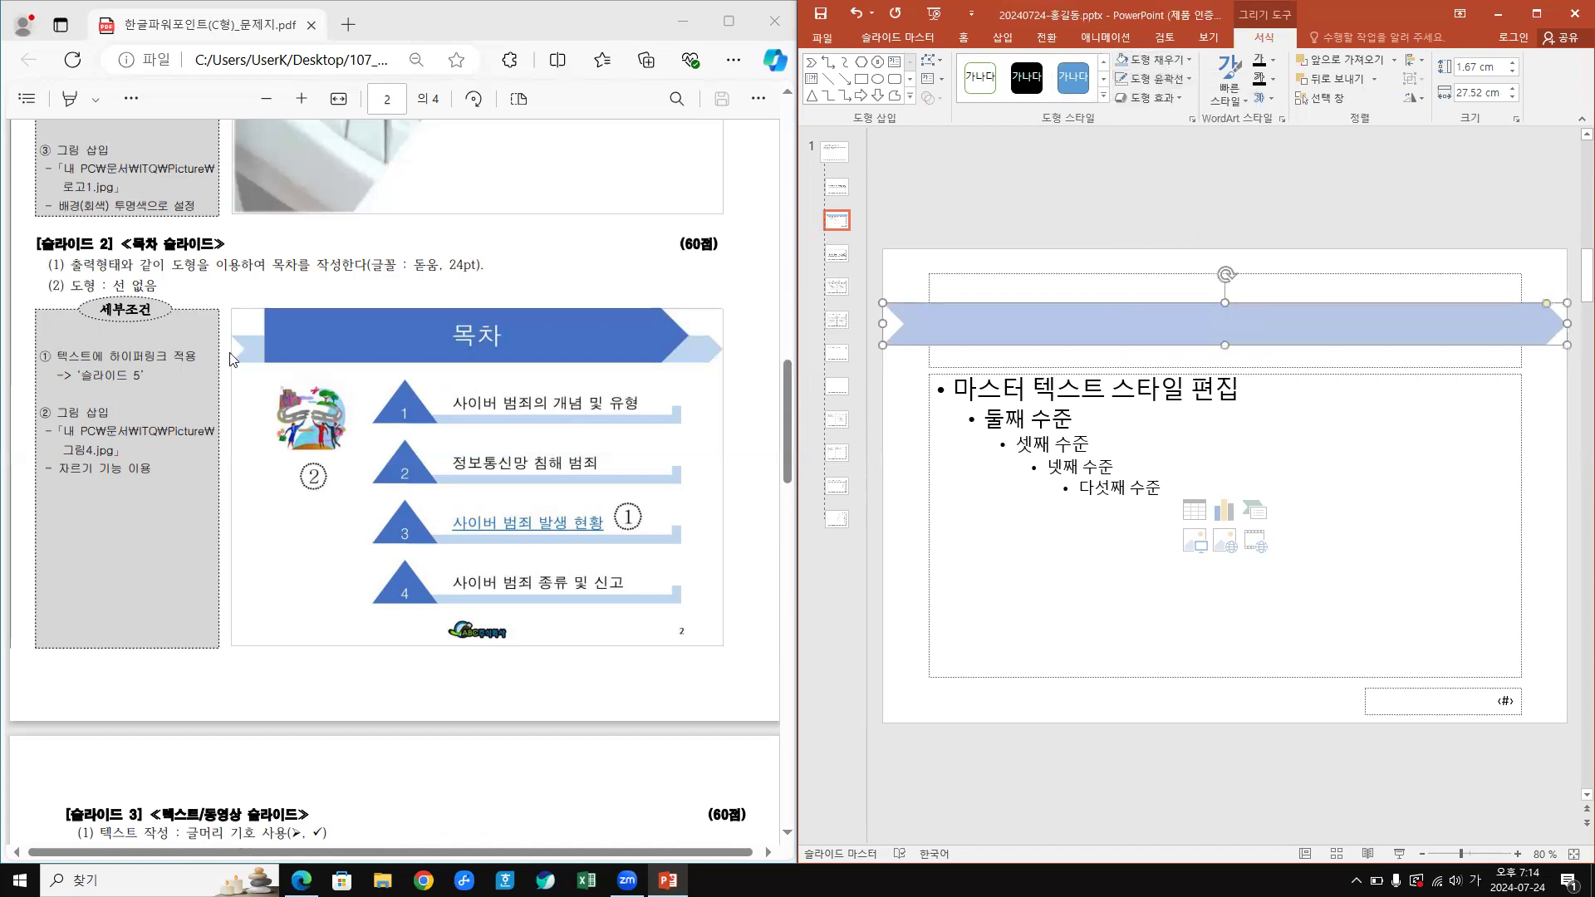
- Set the light blue arrow banner's formatting as the default shape style and deselect the banner
{"action": "right_click", "coordinate": [1310, 326]}
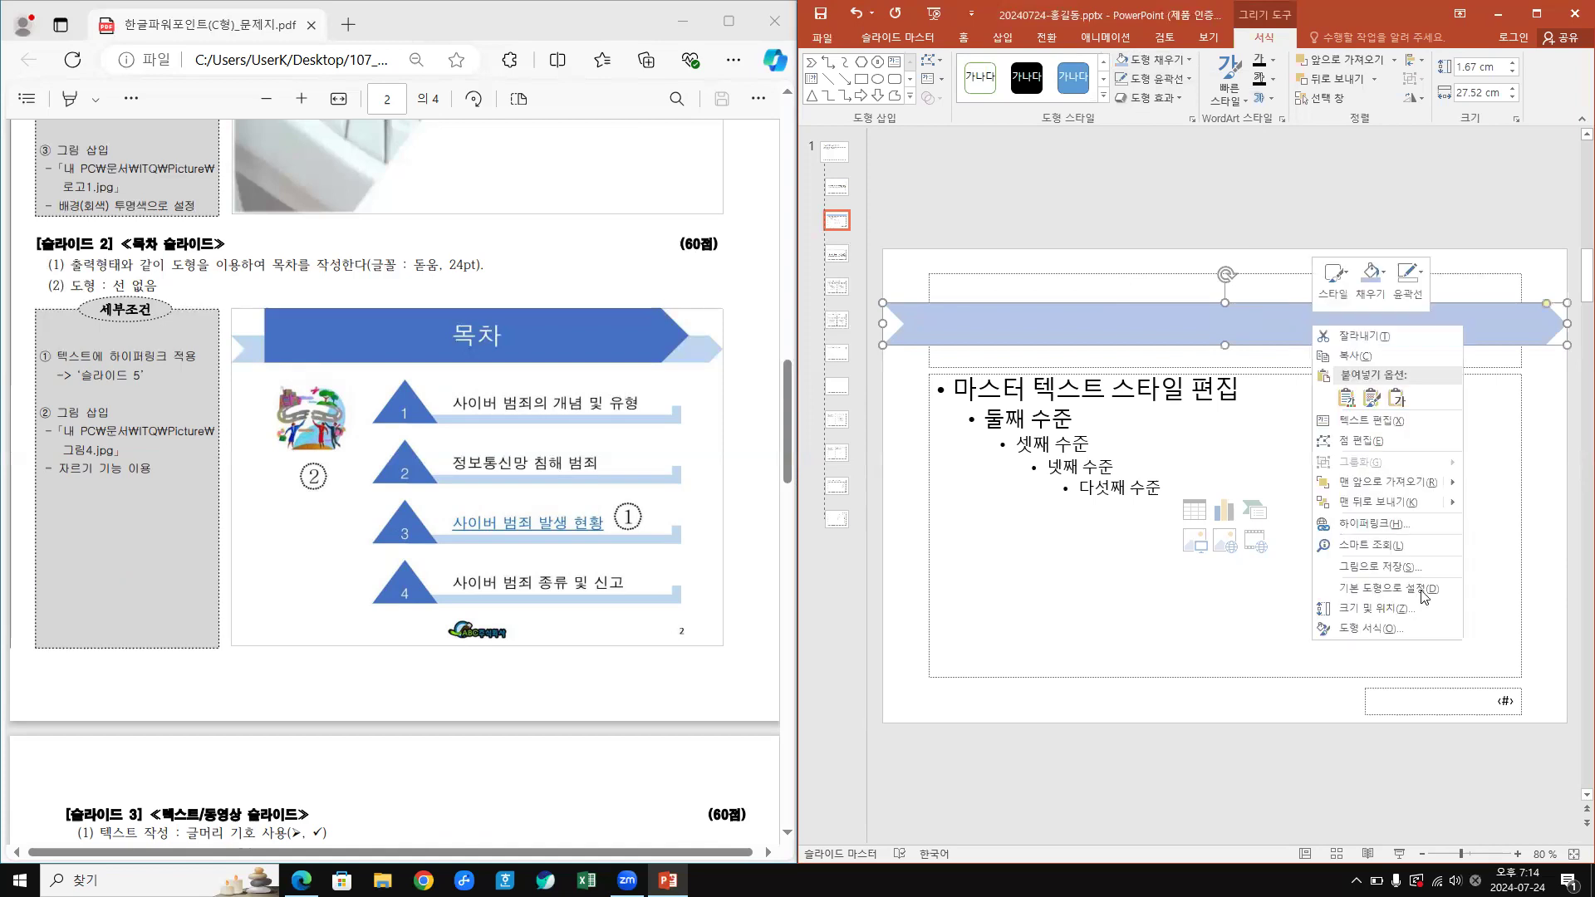
{"action": "left_click", "coordinate": [1420, 588]}
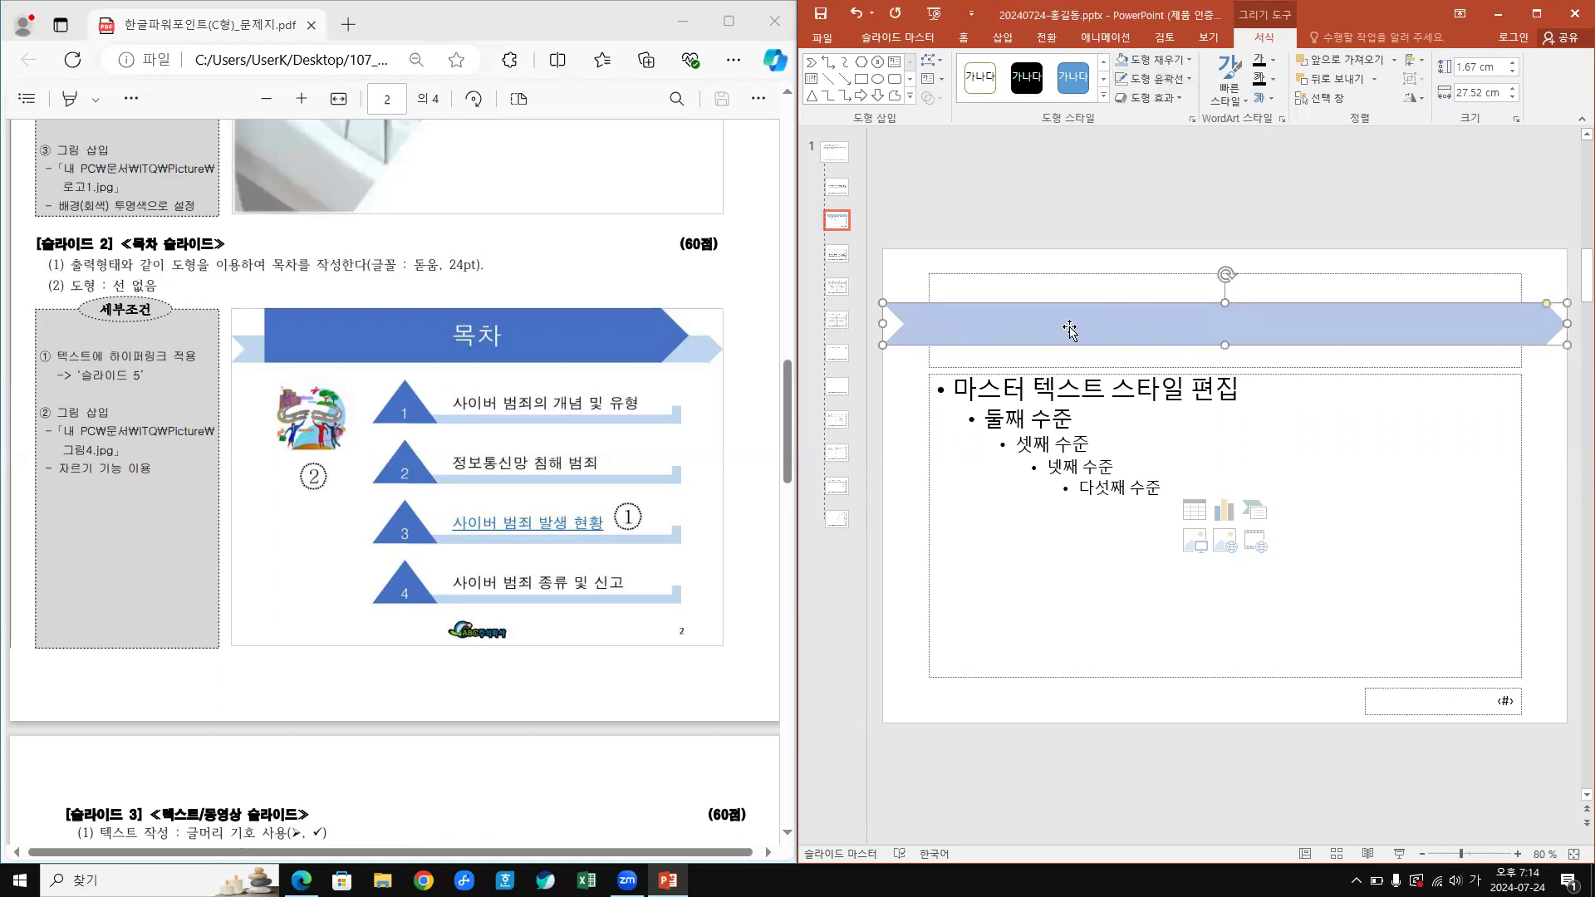
{"action": "left_click", "coordinate": [903, 272]}
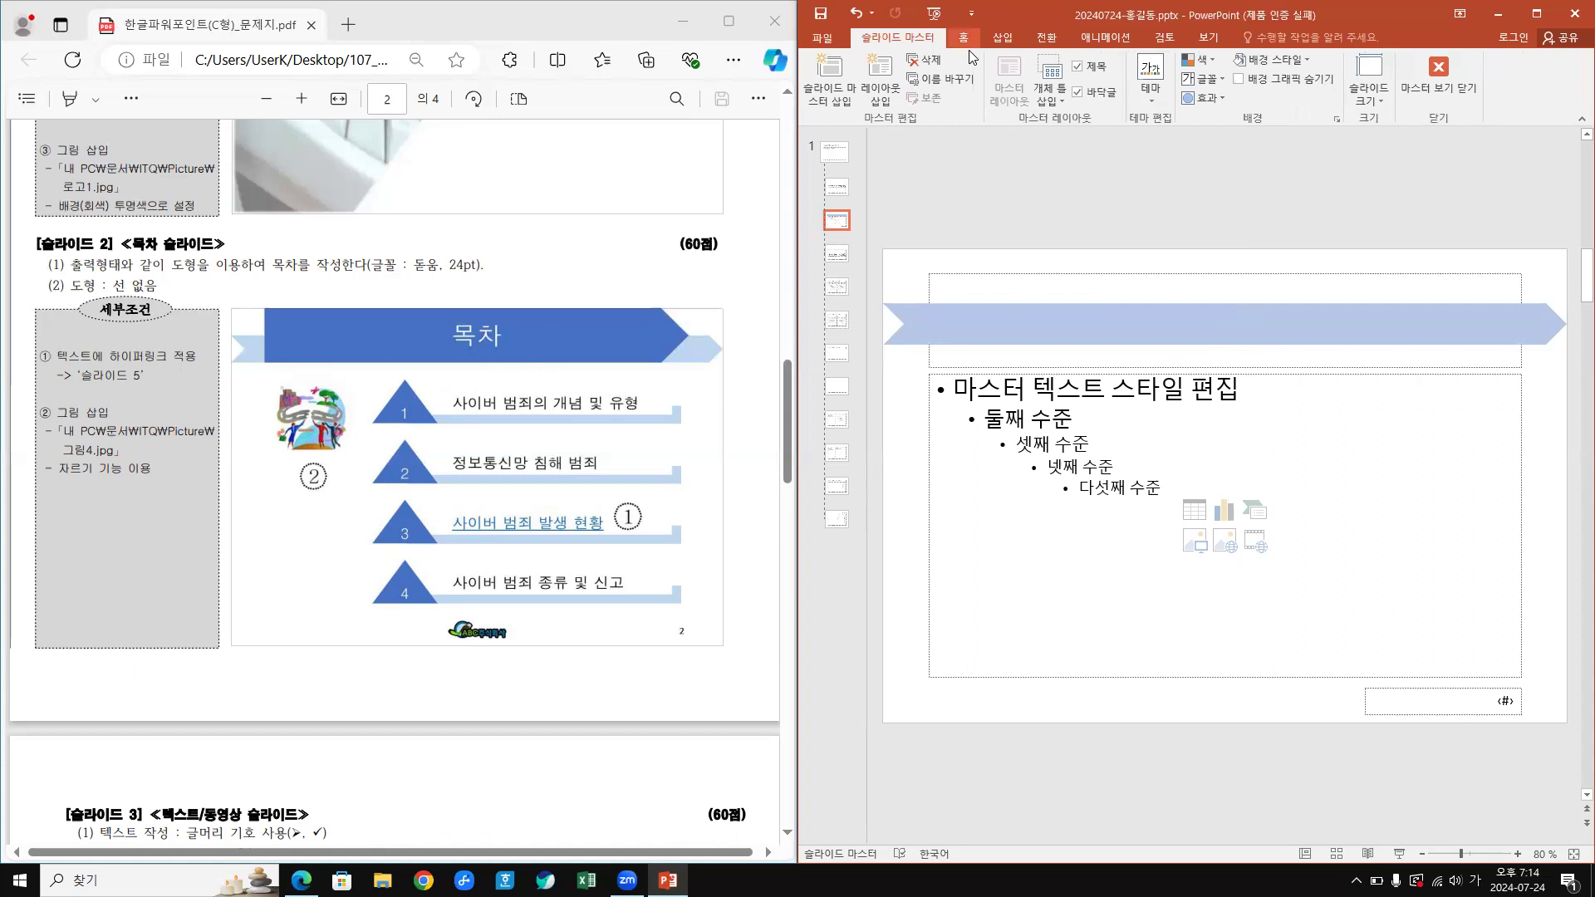
- Draw a pentagon arrow about 3.6 cm high and 23.7 cm wide over the light blue banner and fill it dark blue
{"action": "left_click", "coordinate": [1055, 62]}
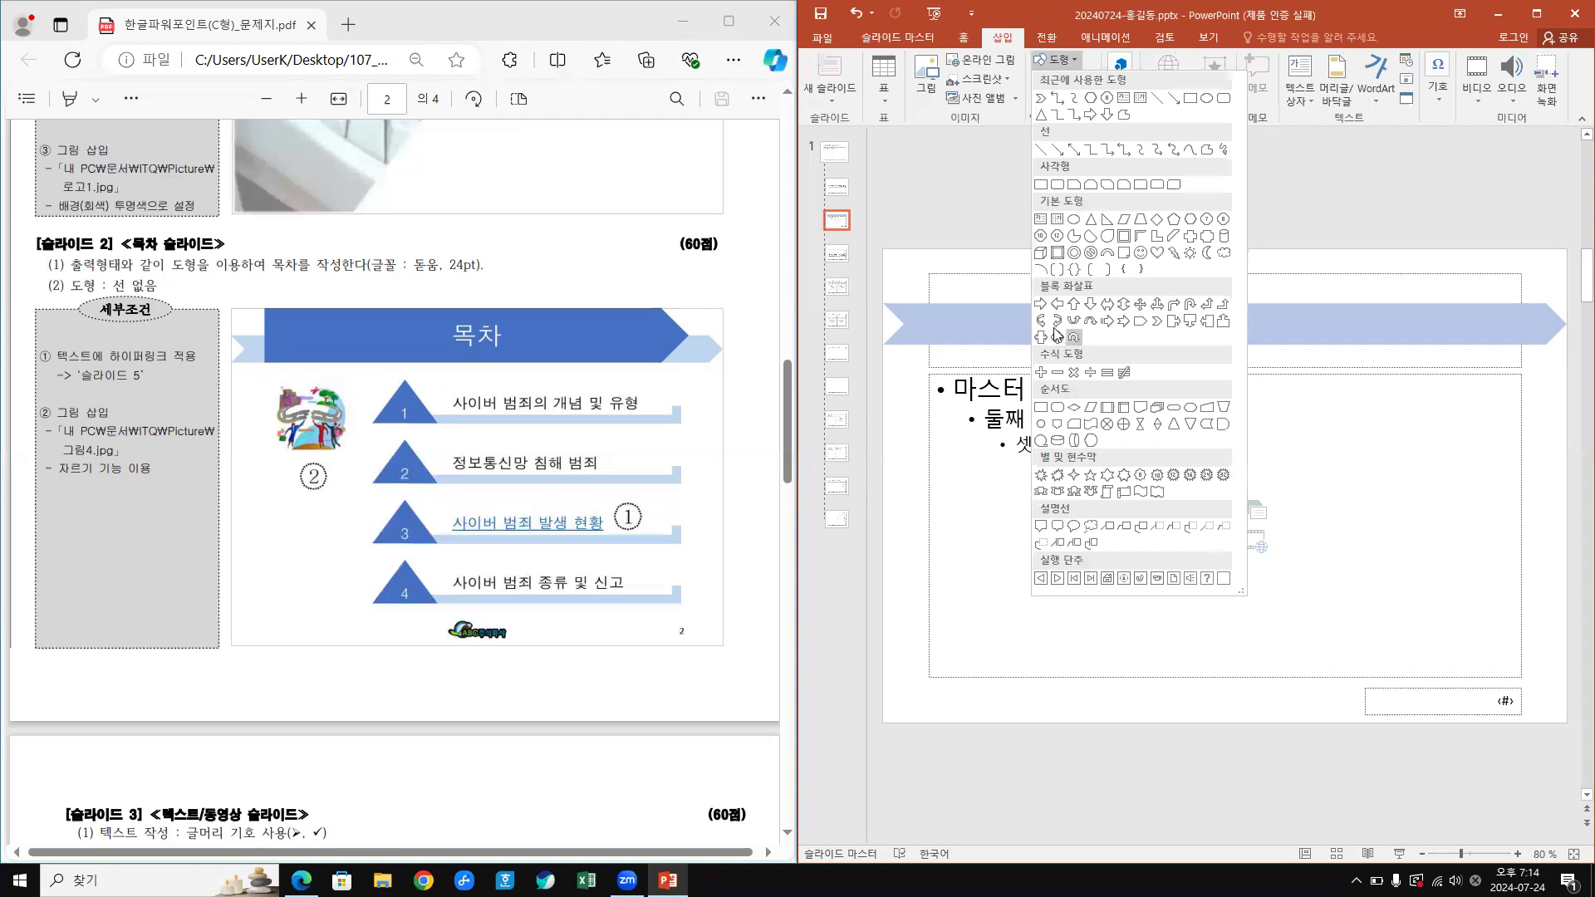
{"action": "left_click", "coordinate": [1143, 323]}
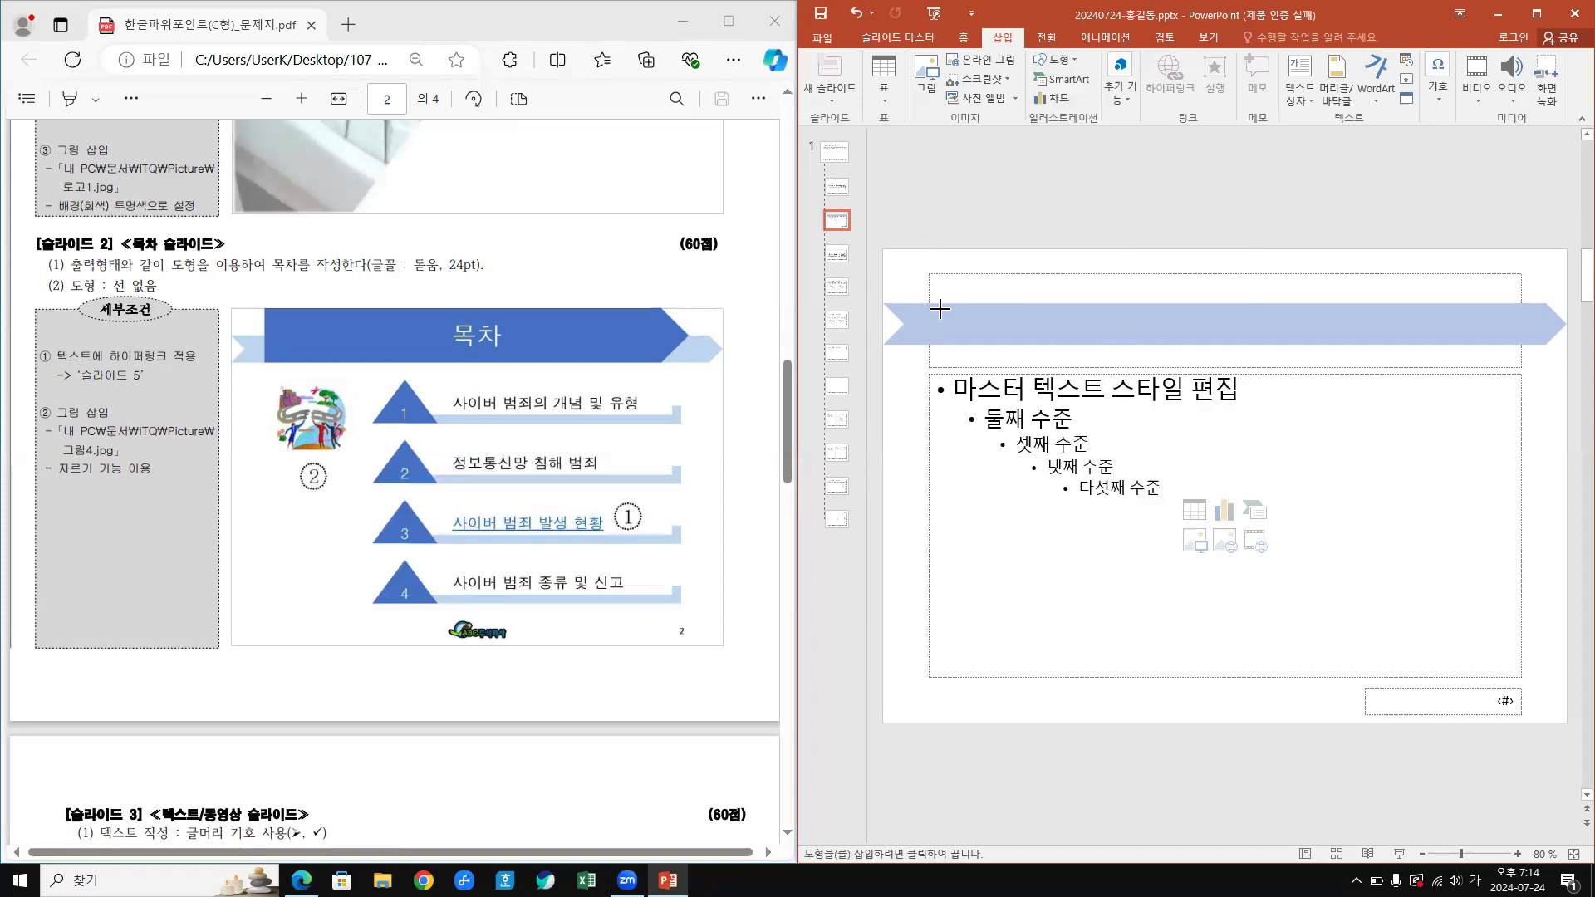
{"action": "left_click_drag", "start_coordinate": [1276, 328], "coordinate": [1520, 338]}
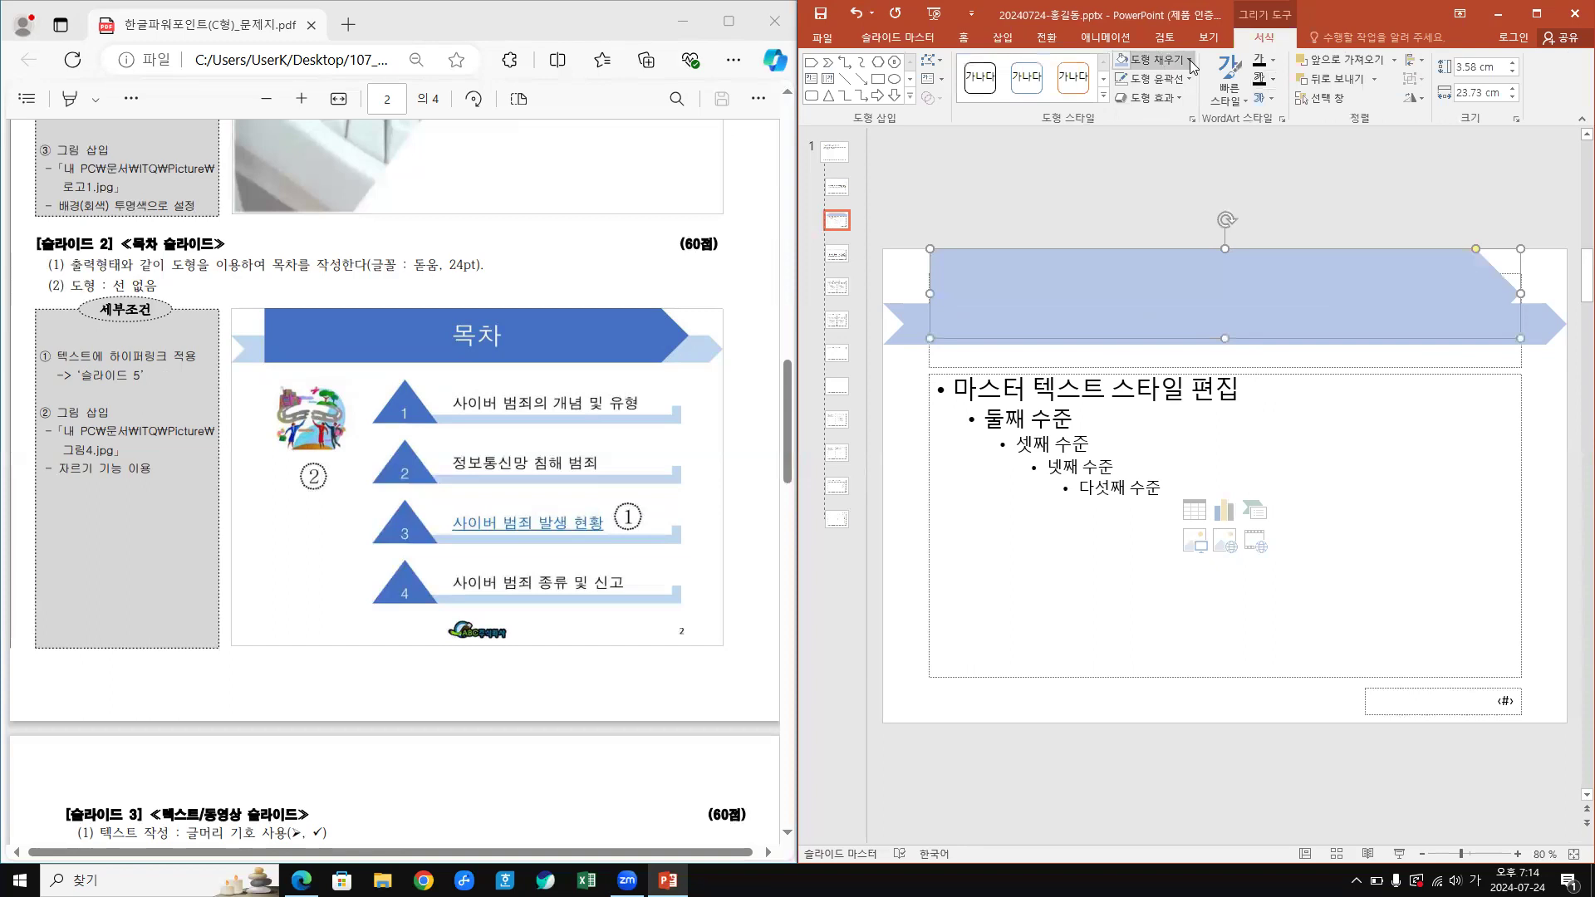
{"action": "left_click", "coordinate": [1189, 60]}
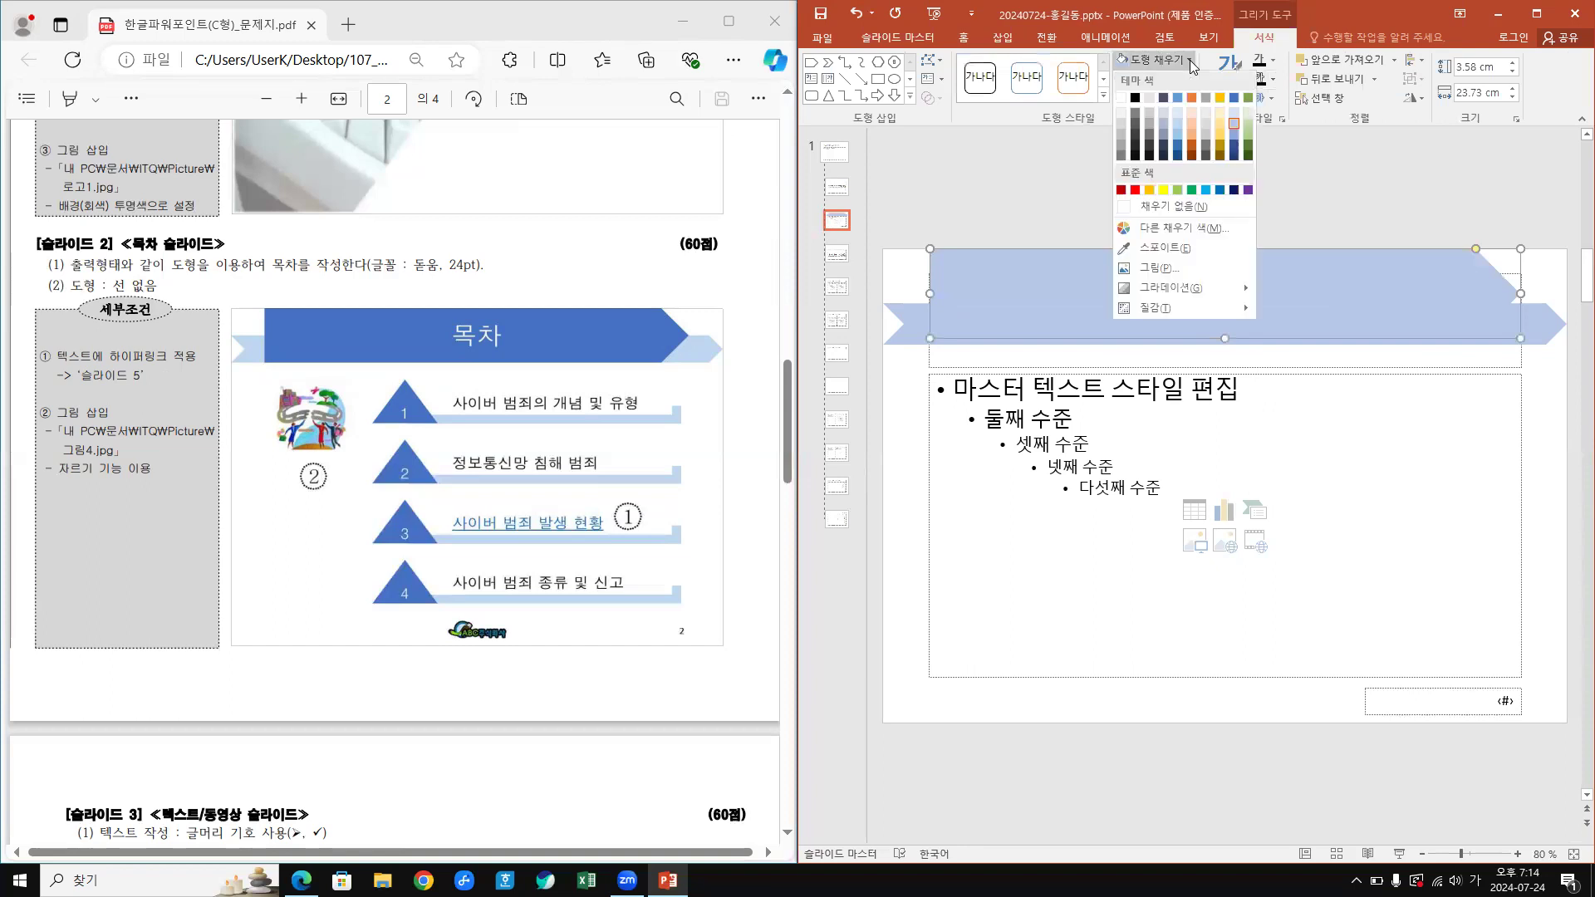
{"action": "left_click", "coordinate": [1235, 148]}
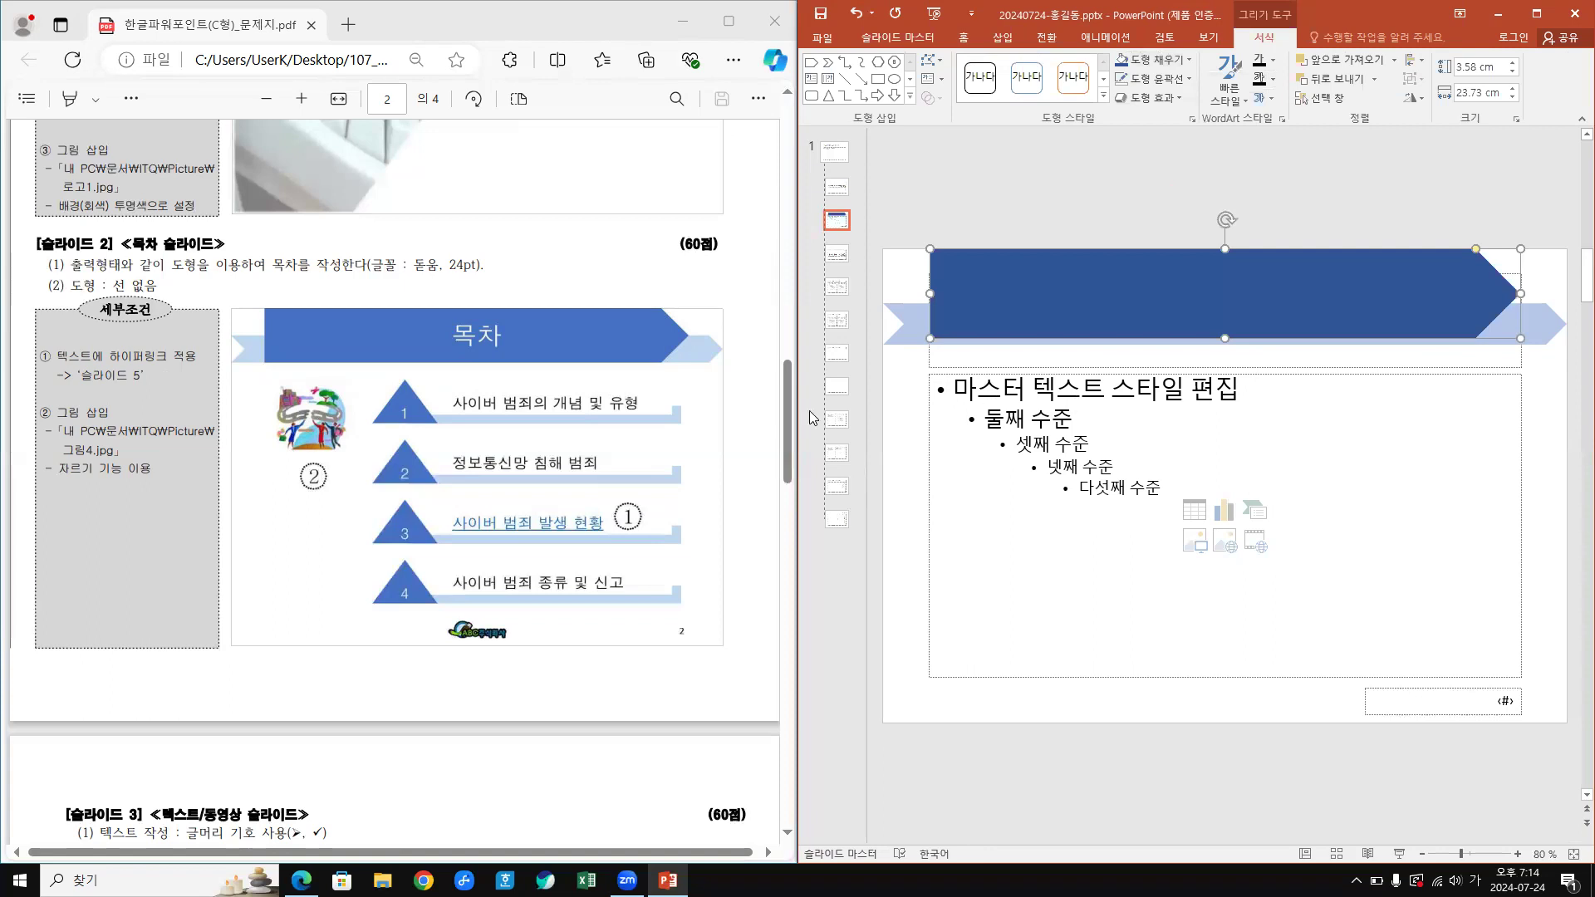
- Nudge the light blue arrow banner up until its lower edge lines up with the dark blue arrow's, and deselect it
{"action": "left_click", "coordinate": [905, 316]}
{"action": "key", "text": "Up"}
{"action": "key", "text": "Up"}
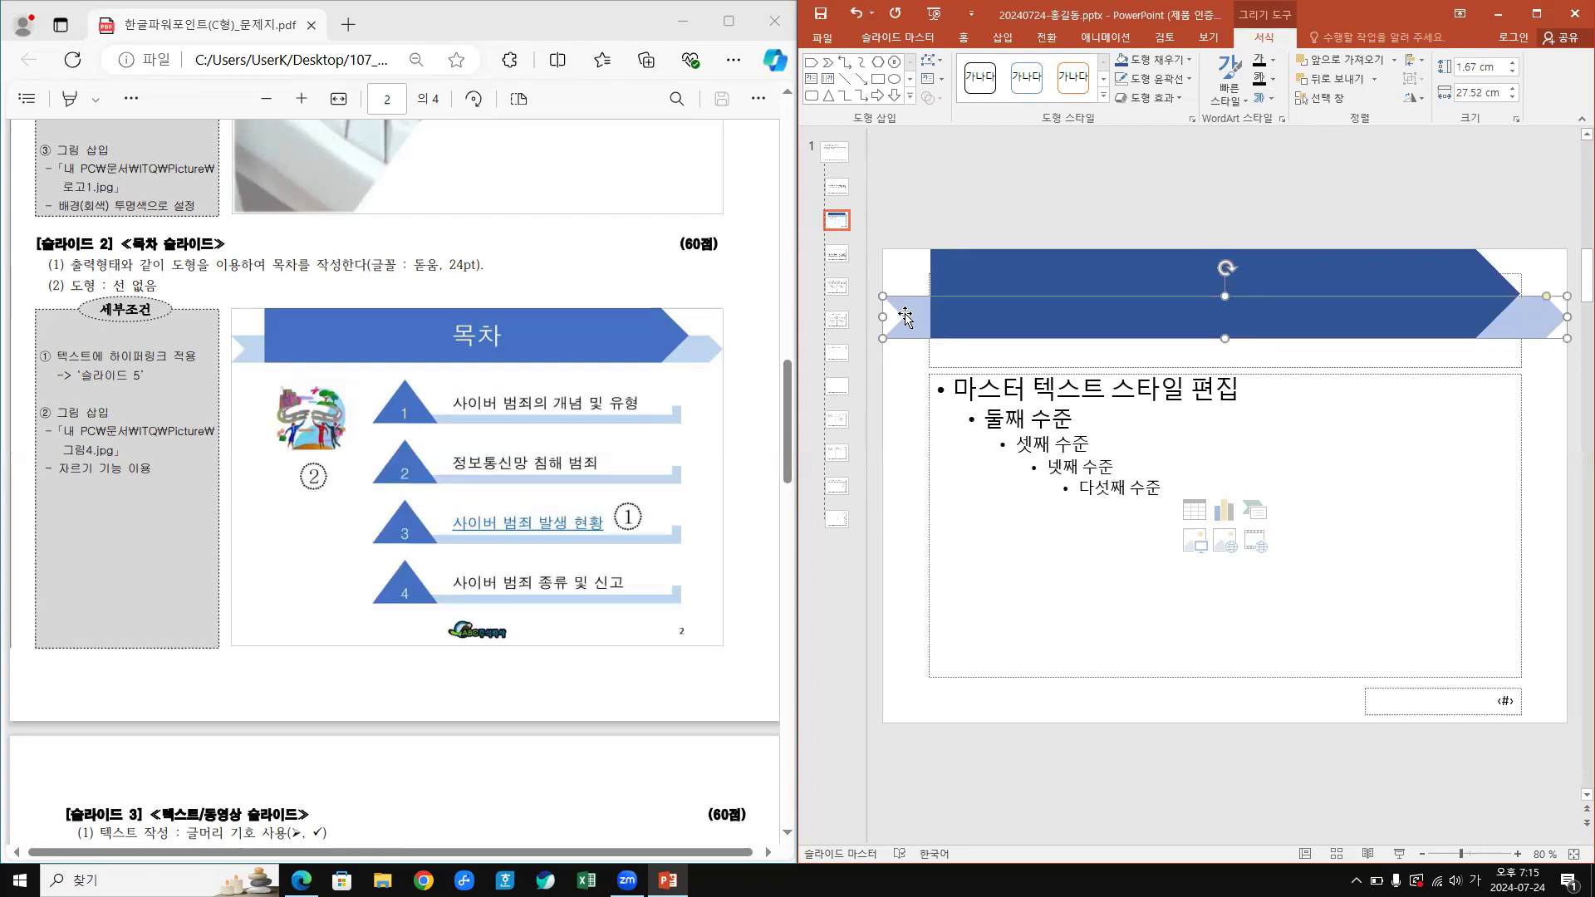
{"action": "key", "text": "ctrl+Up"}
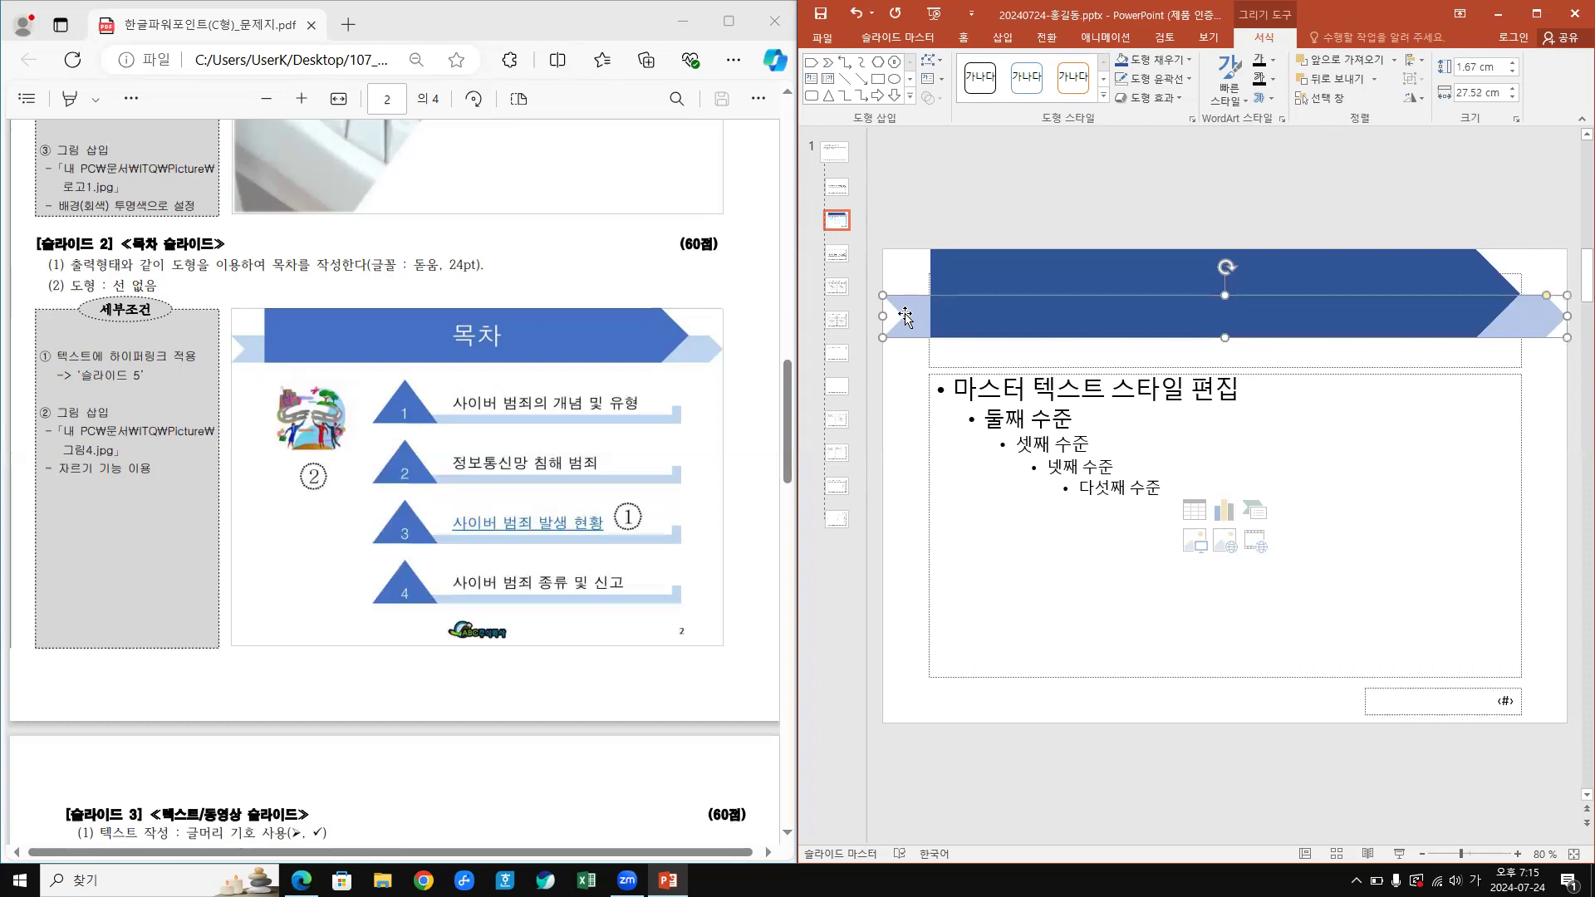
{"action": "left_click", "coordinate": [913, 364]}
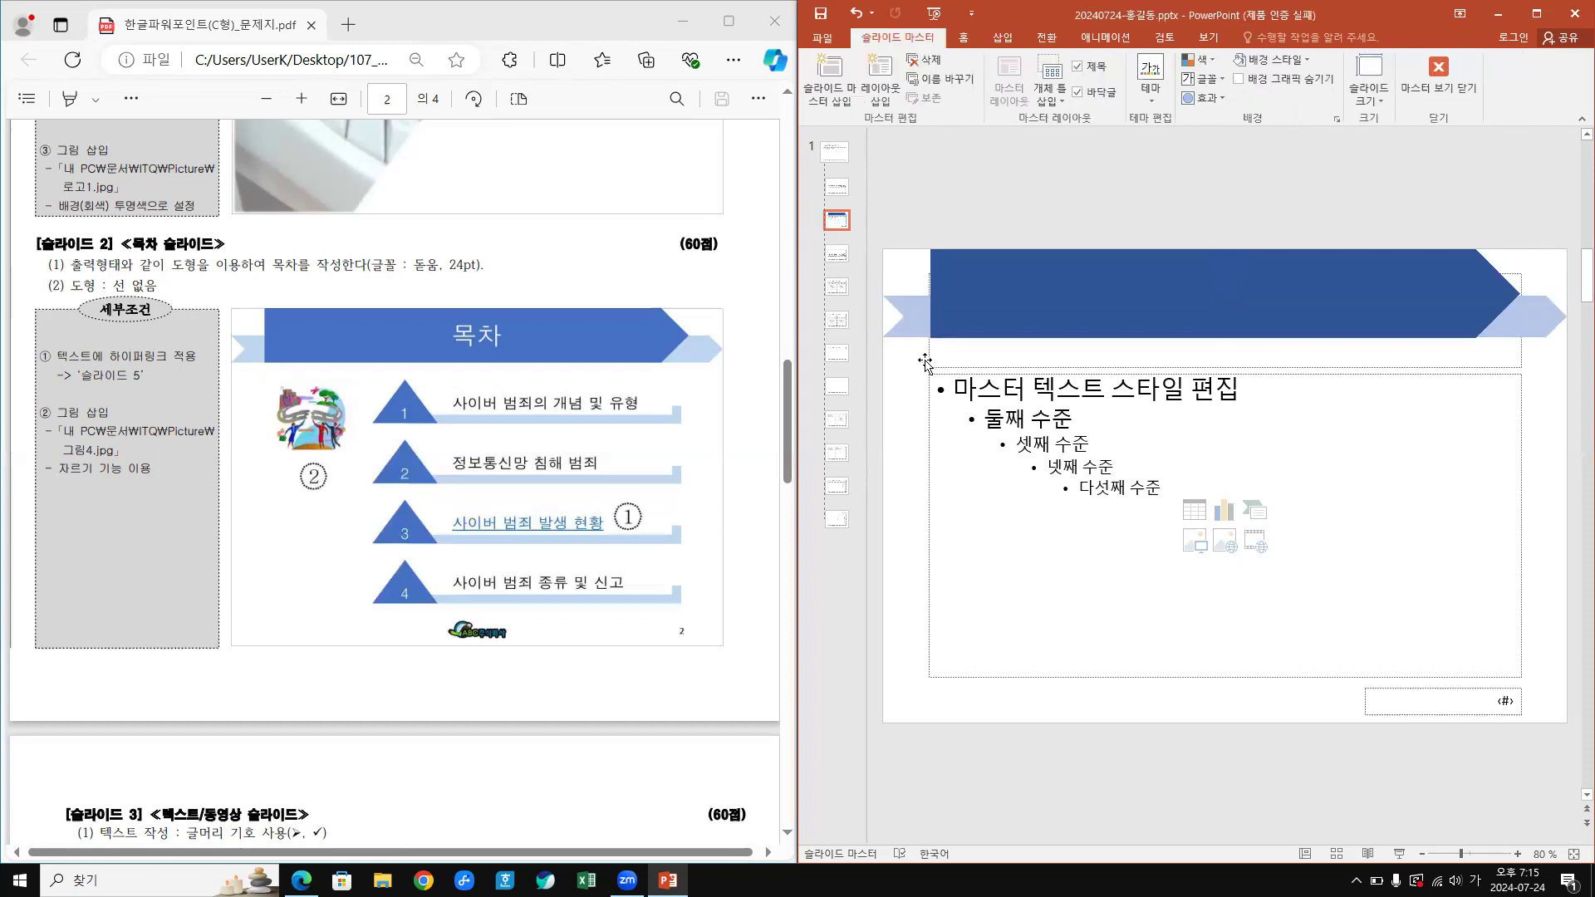
- Bring the title placeholder to the front and move it up so its text is centred vertically on the dark blue arrow
{"action": "left_click", "coordinate": [930, 357]}
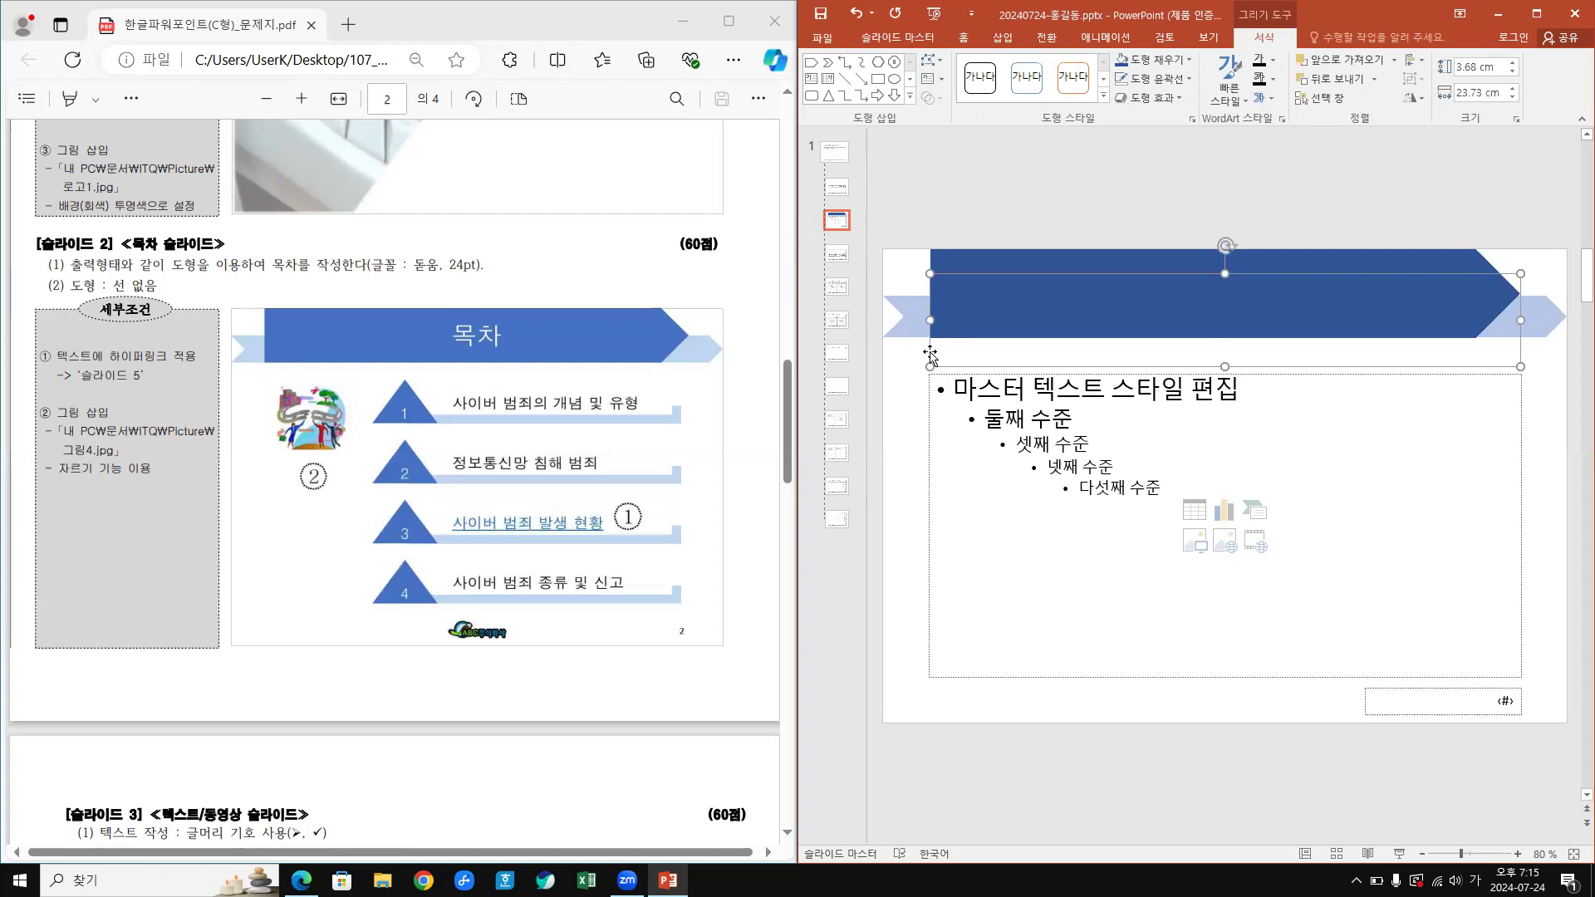
{"action": "right_click", "coordinate": [931, 356]}
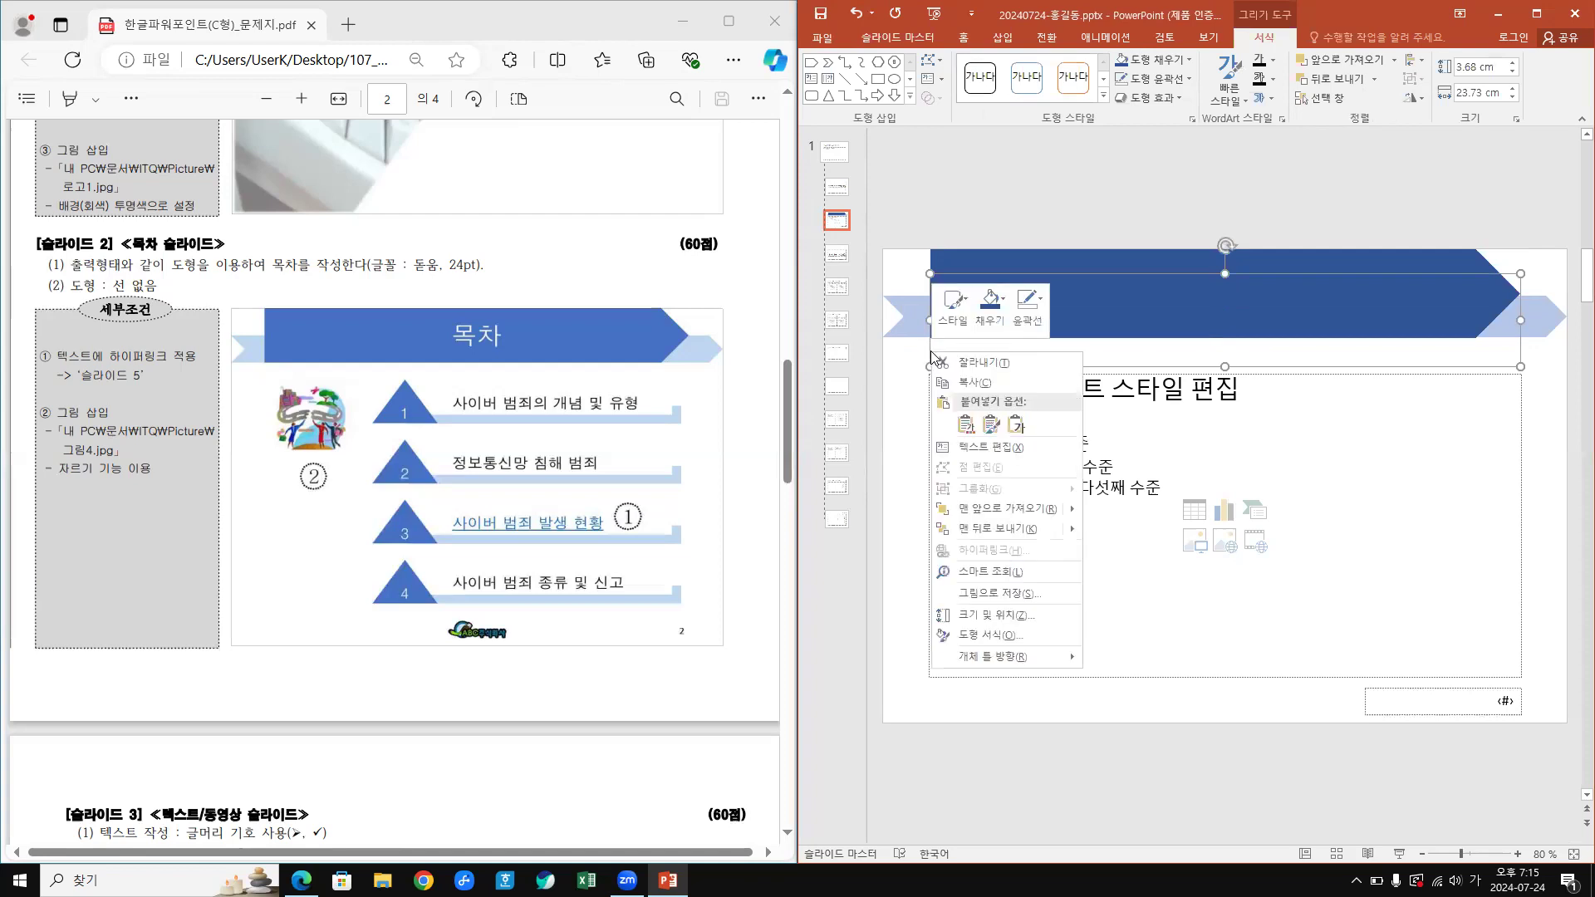
{"action": "left_click", "coordinate": [1140, 515]}
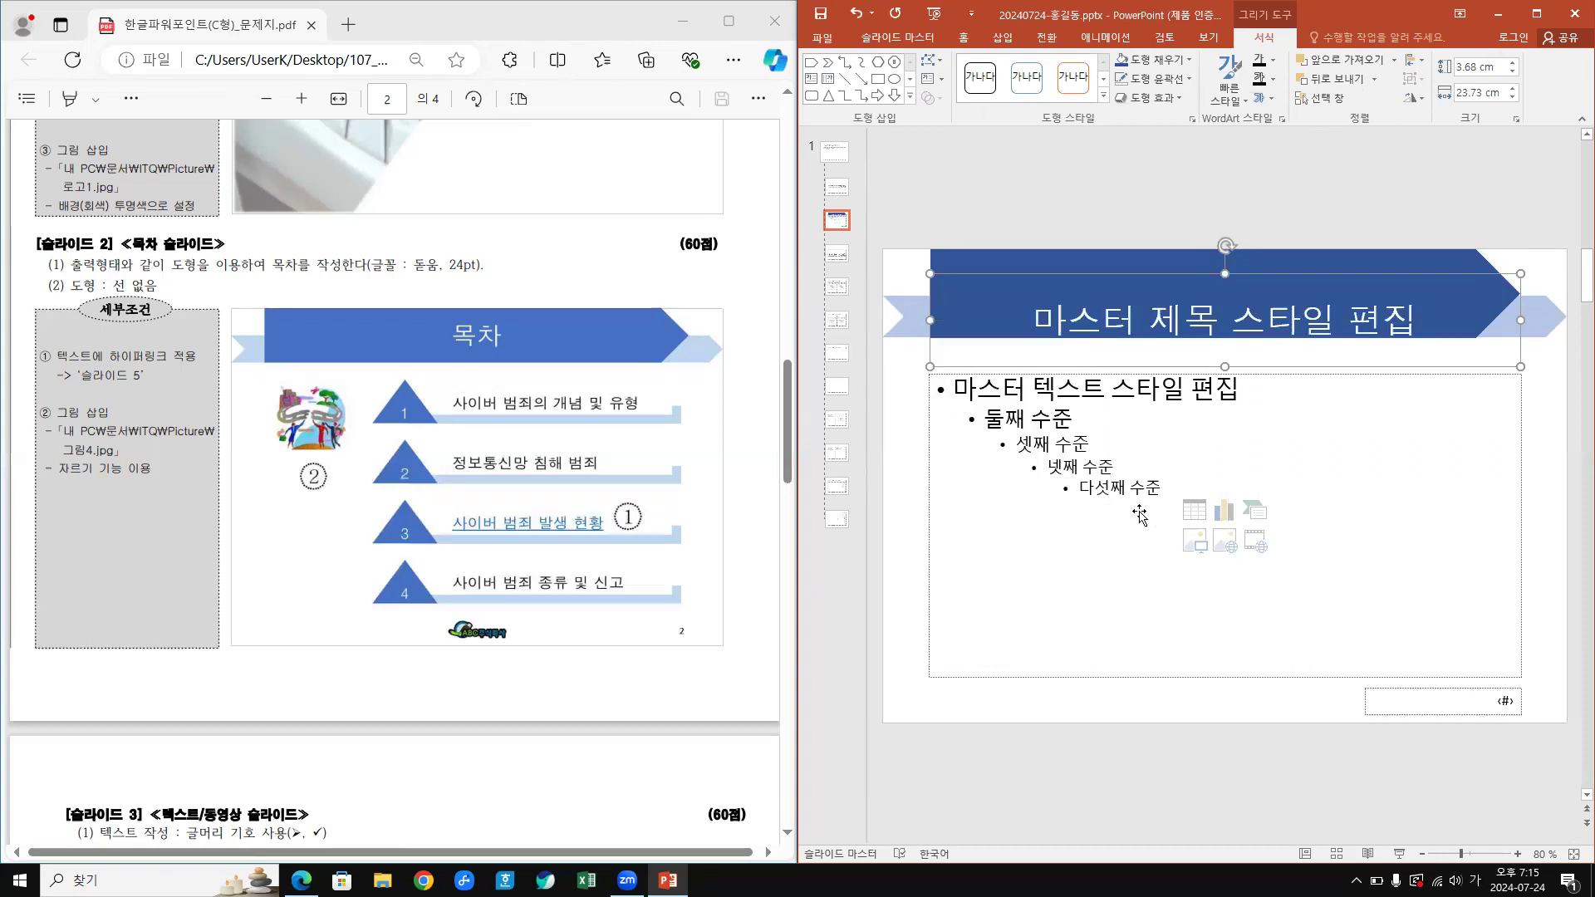
{"action": "key", "text": "Up"}
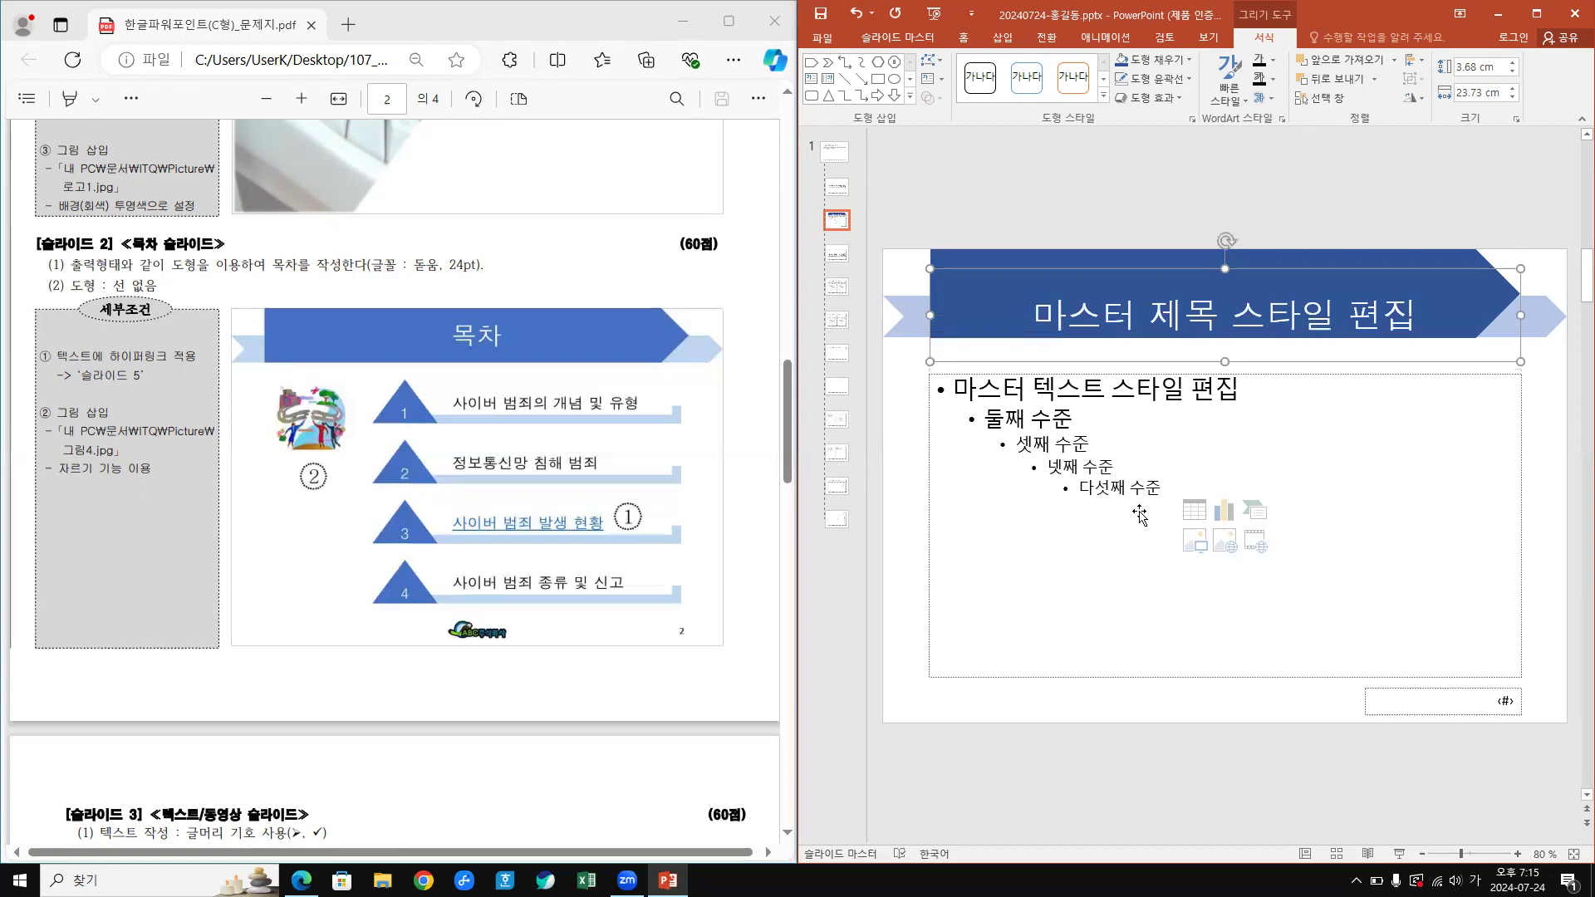
{"action": "key", "text": "Up"}
{"action": "key", "text": "Up"}
{"action": "key", "text": "Up"}
{"action": "key", "text": "Up"}
{"action": "key", "text": "Up"}
{"action": "key", "text": "Up"}
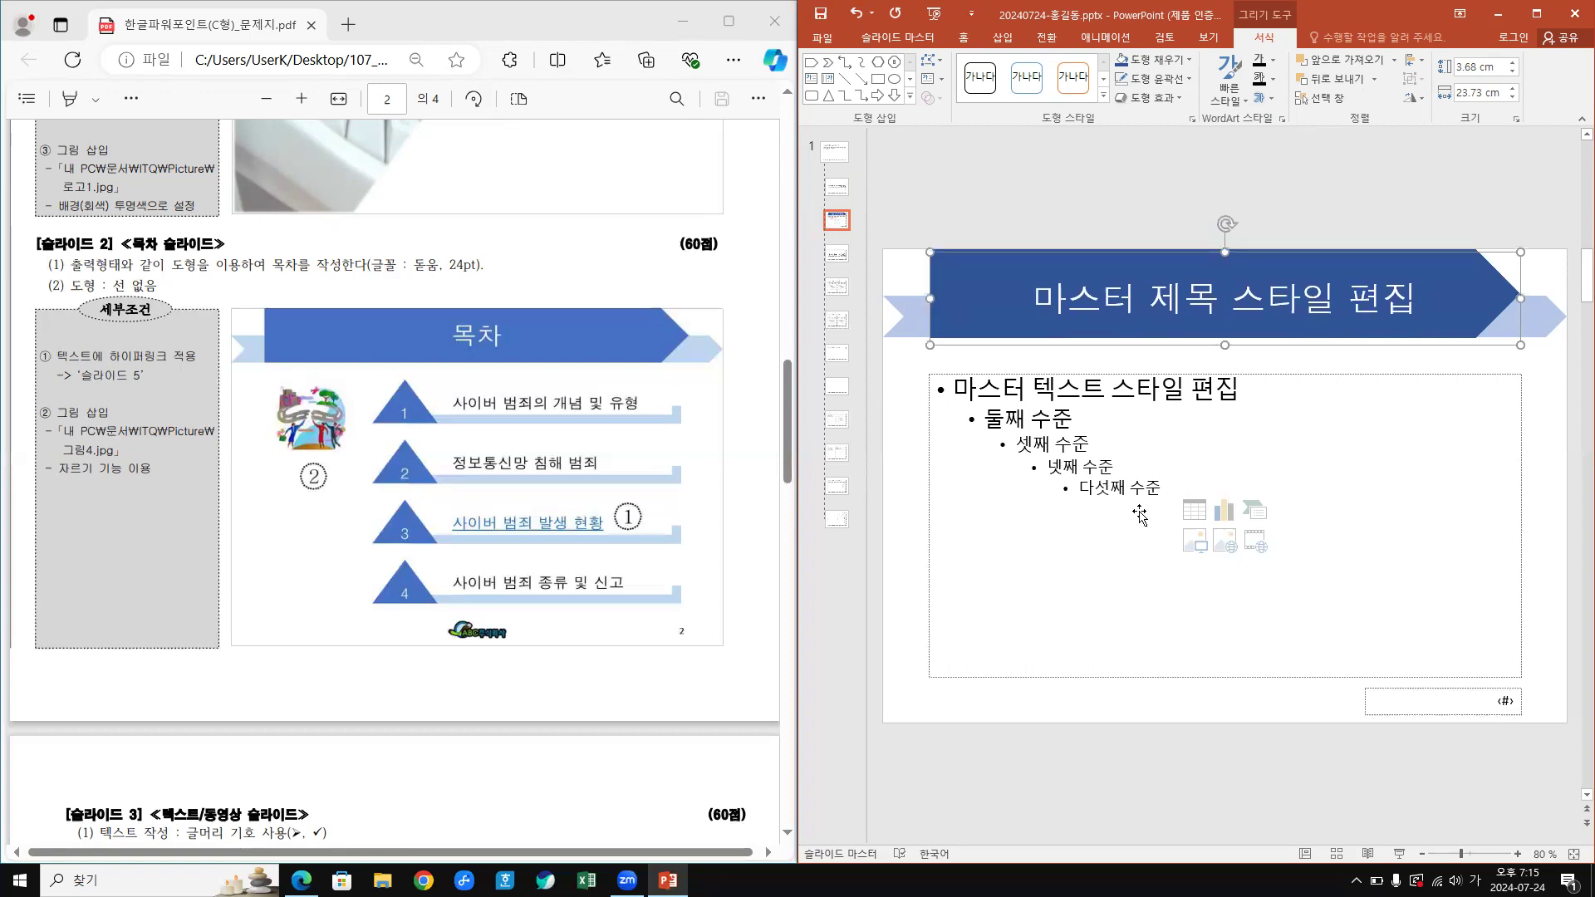
{"action": "key", "text": "Escape"}
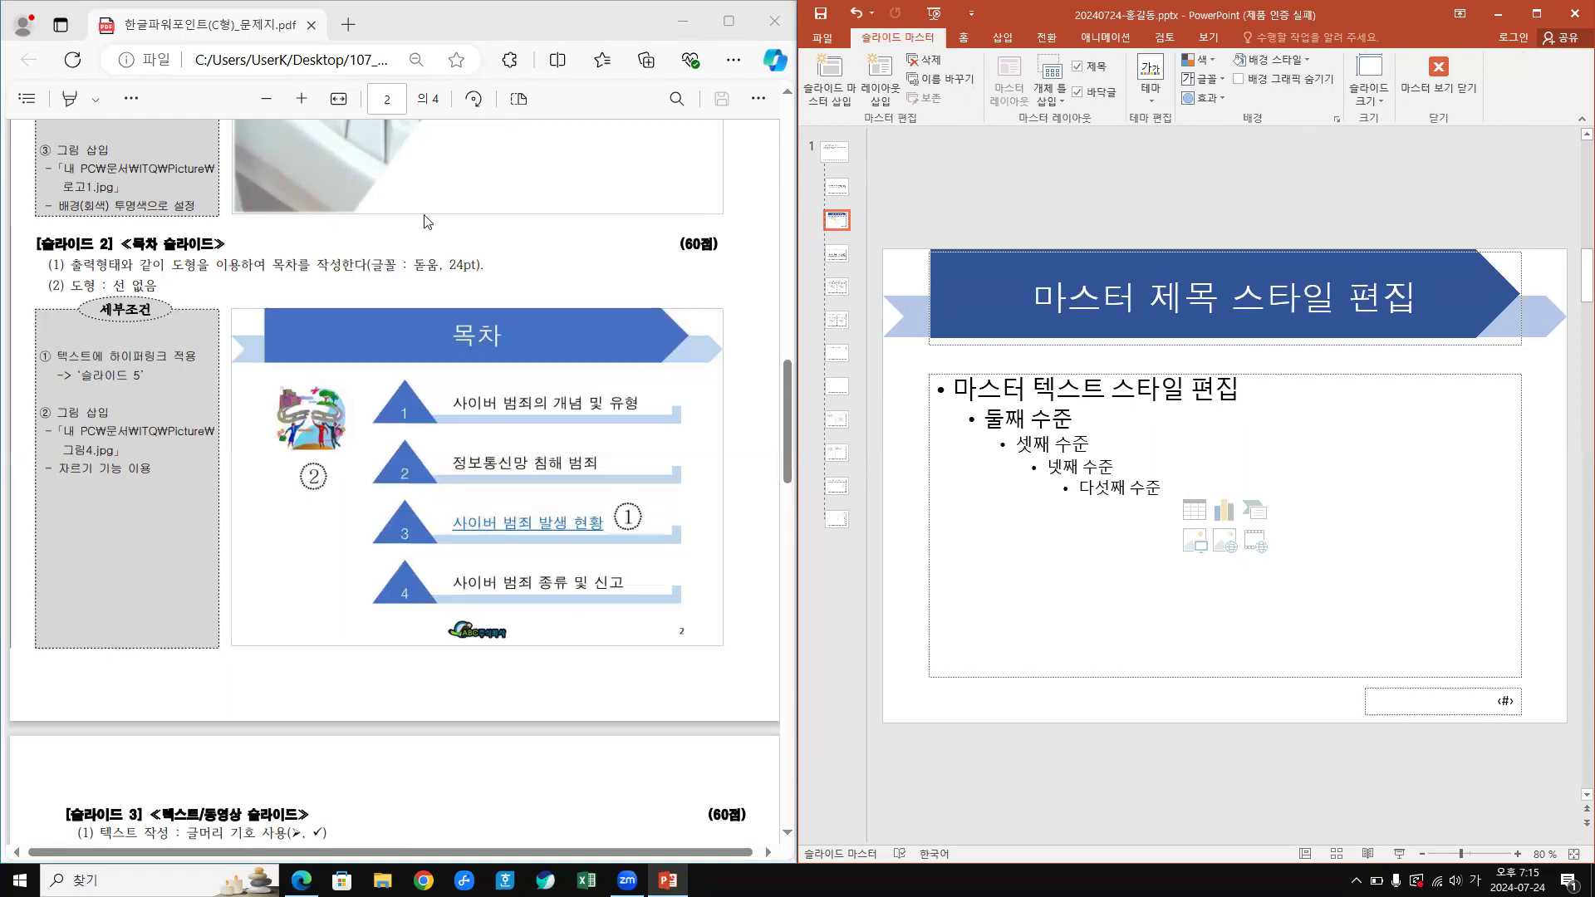
- Check the bottom logo requirement on page 2 of the exam sheet and the logo's placement in the slide 2 sample
{"action": "left_click", "coordinate": [559, 527]}
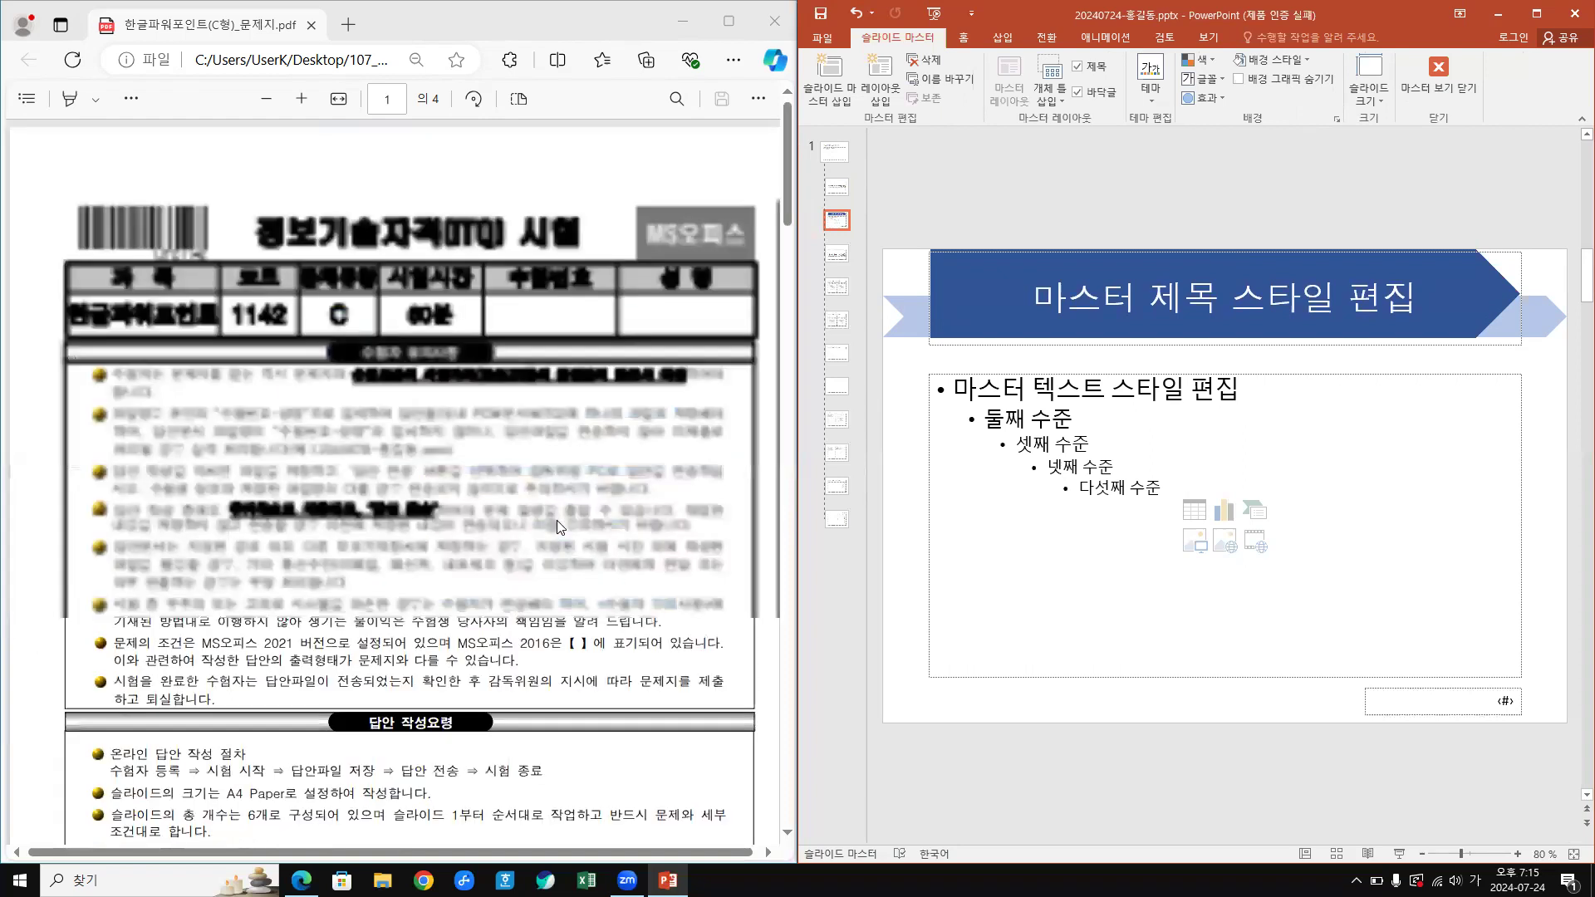
{"action": "scroll", "coordinate": [559, 527], "scroll_direction": "down", "scroll_amount": 5}
{"action": "scroll", "coordinate": [556, 520], "scroll_direction": "down", "scroll_amount": 5}
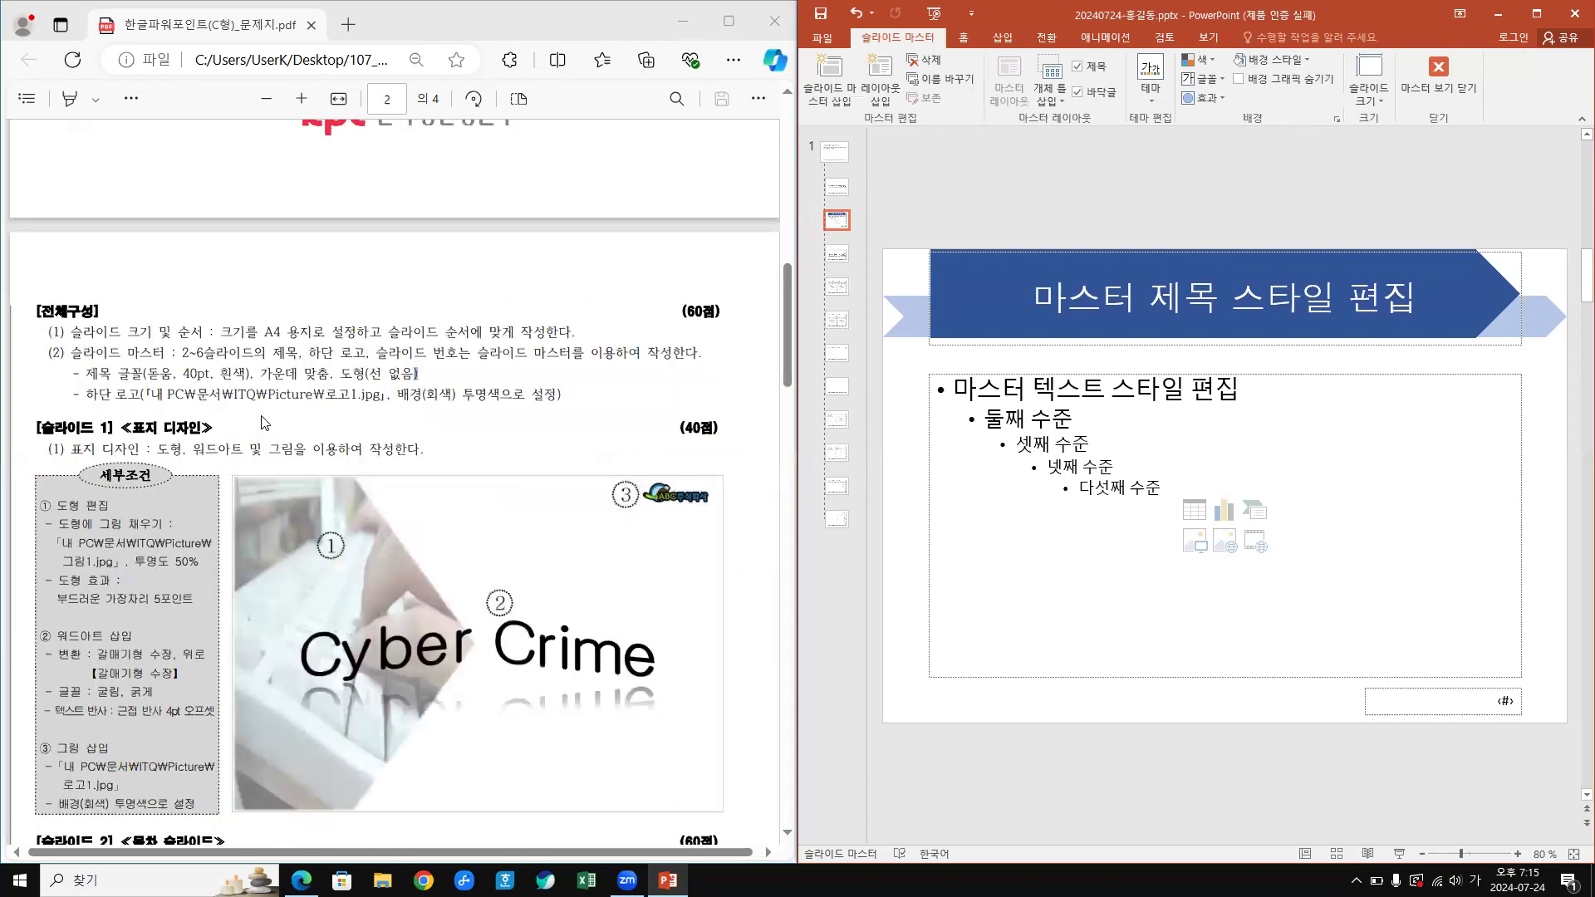
{"action": "left_click_drag", "start_coordinate": [73, 394], "coordinate": [470, 471]}
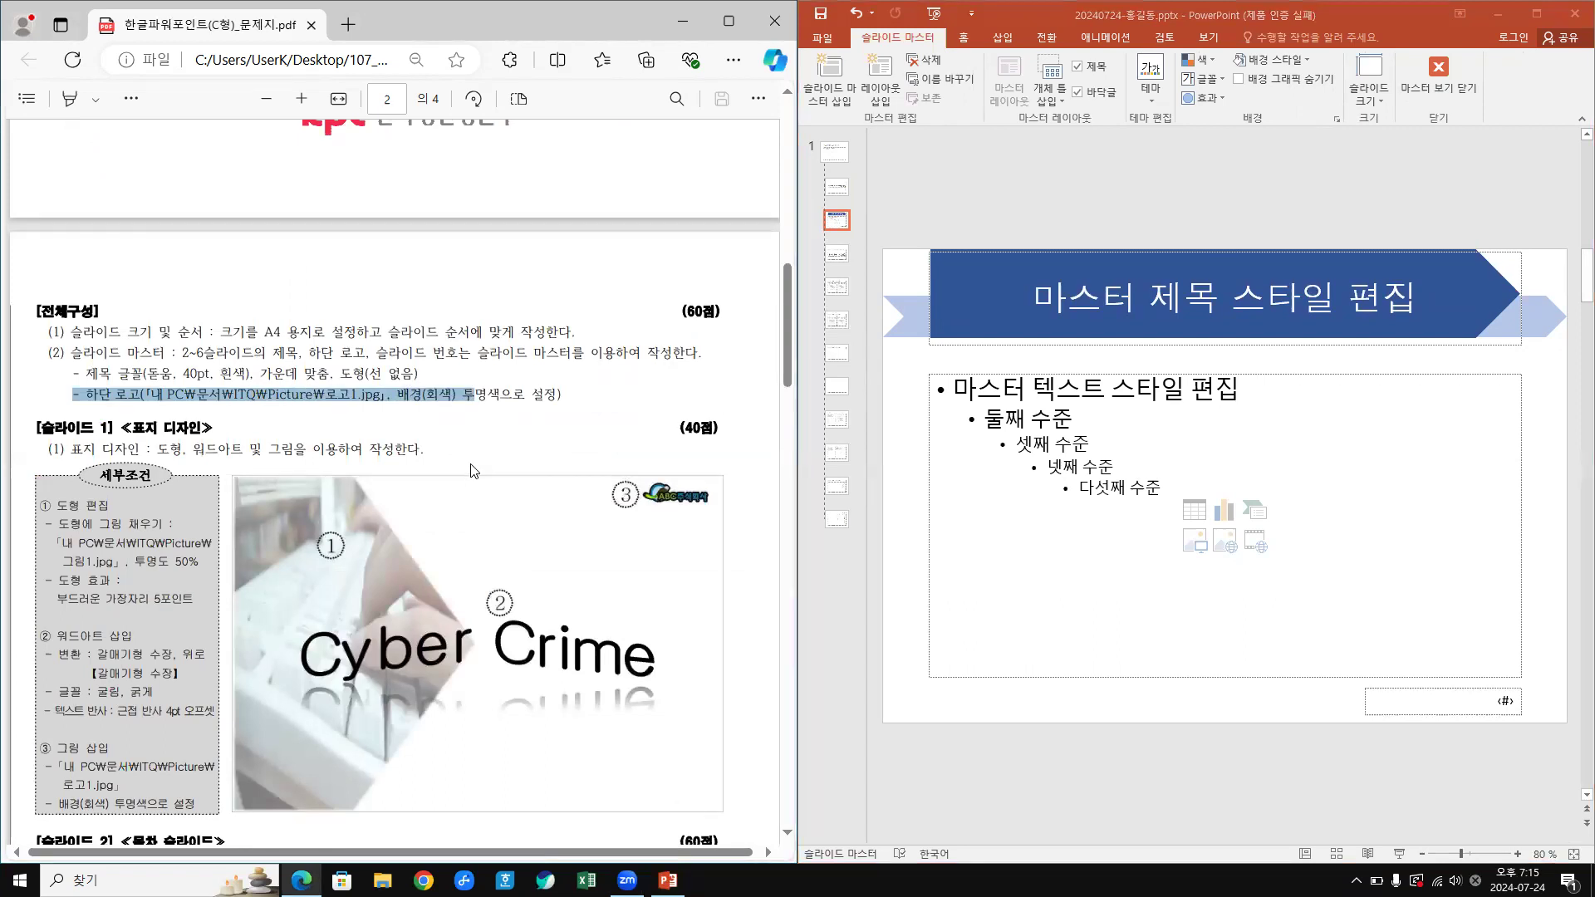
{"action": "scroll", "coordinate": [505, 372], "scroll_direction": "down", "scroll_amount": 10}
{"action": "scroll", "coordinate": [486, 442], "scroll_direction": "up", "scroll_amount": 2}
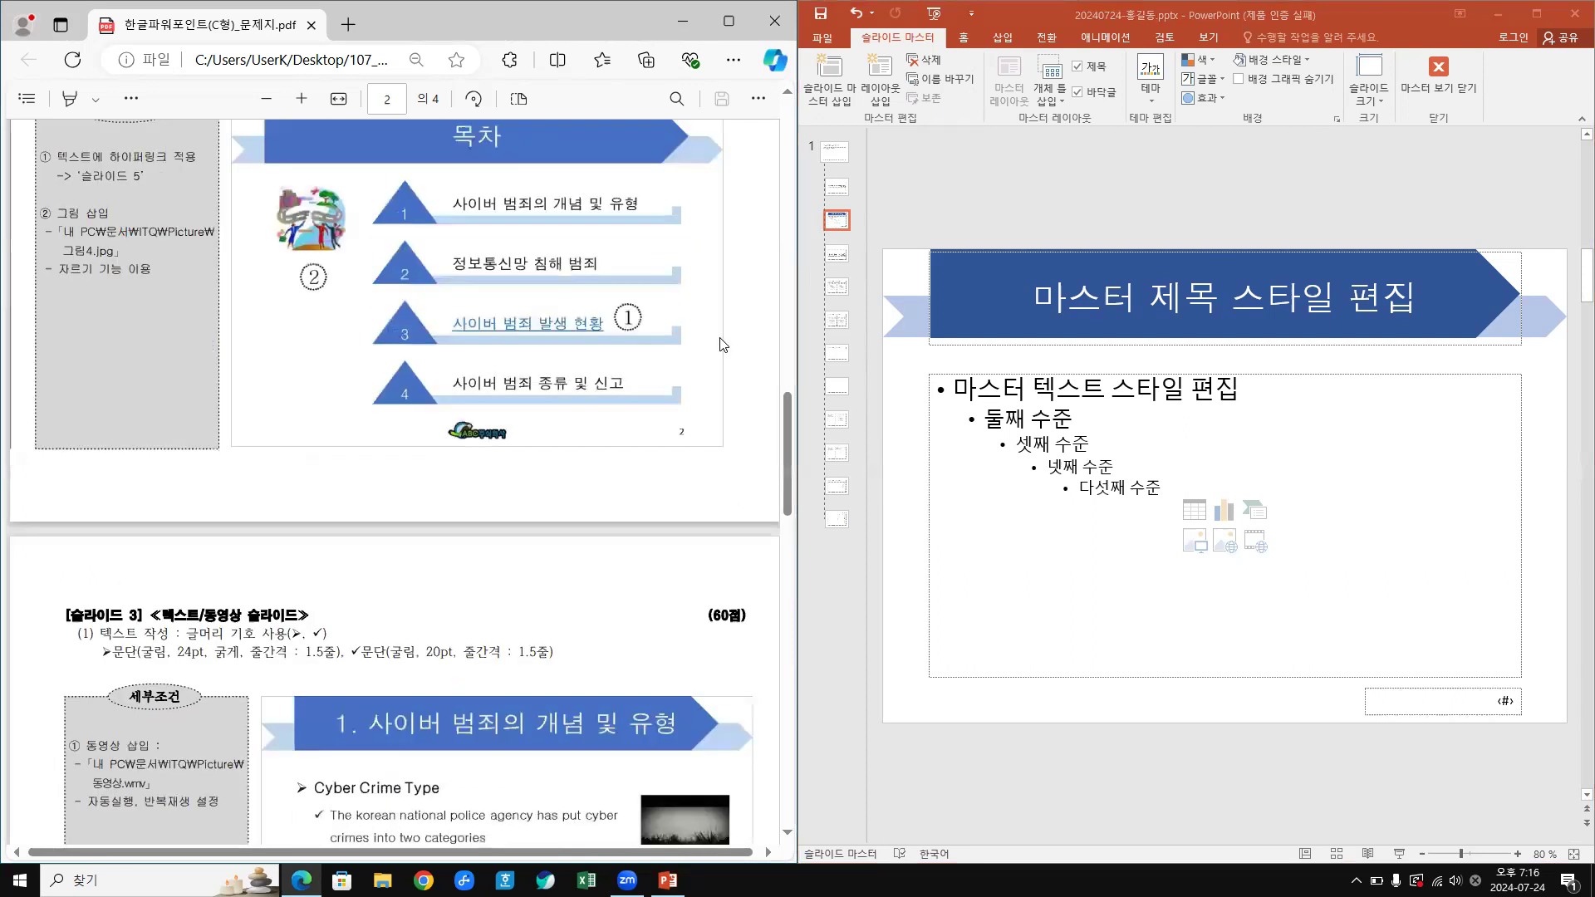
- Insert the picture 로고1.jpg from the ITQ\Picture folder in Documents into the slide layout
{"action": "left_click", "coordinate": [1000, 43]}
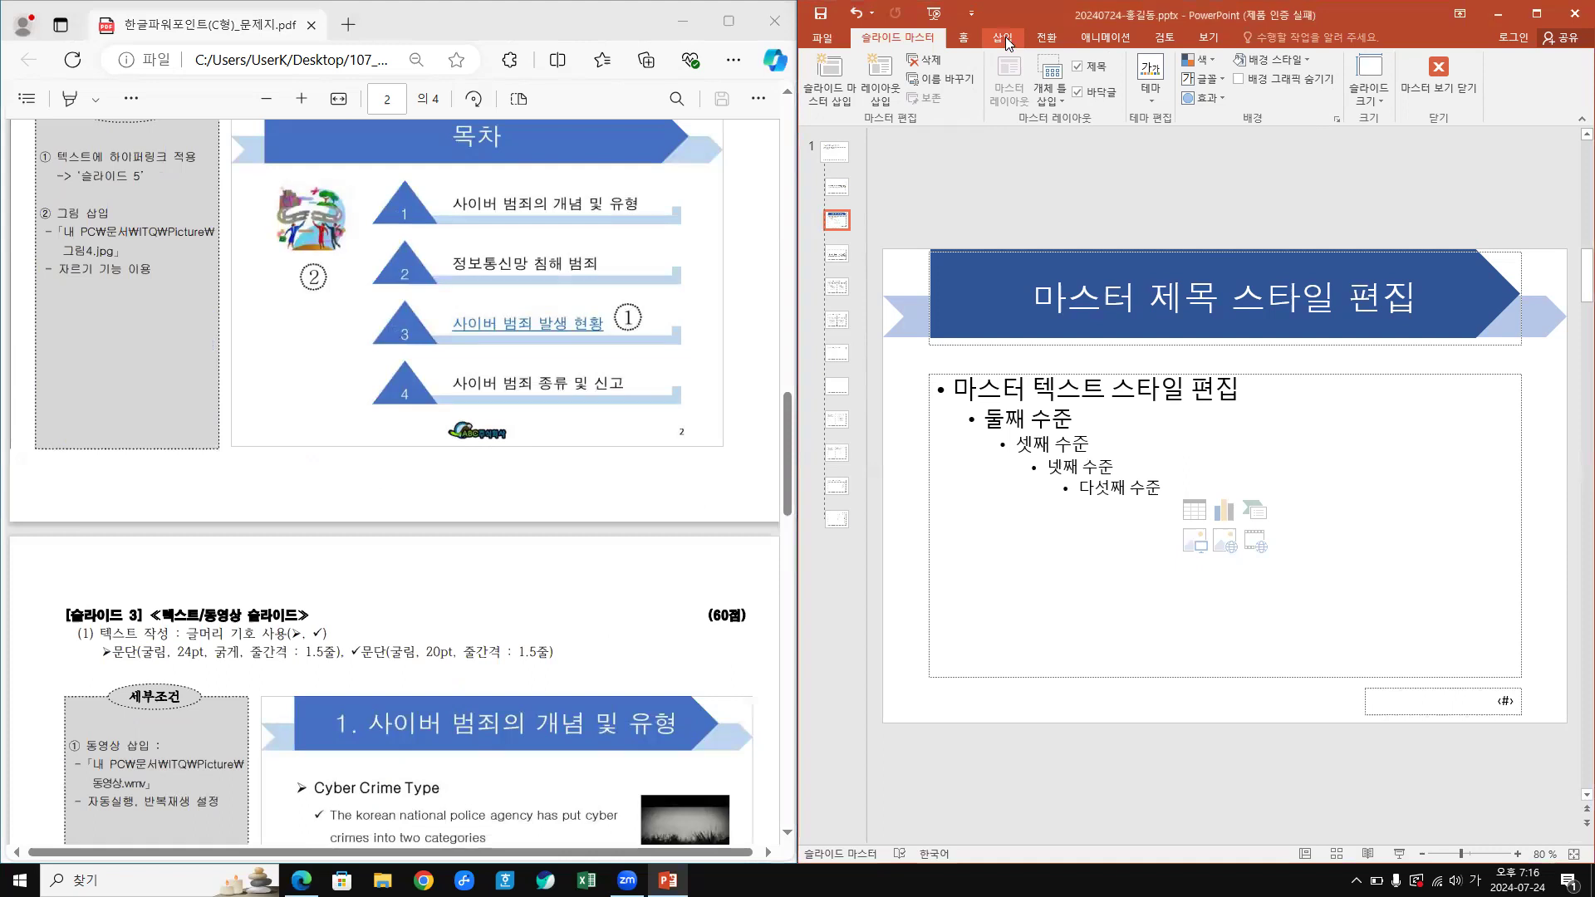
{"action": "left_click", "coordinate": [1006, 43]}
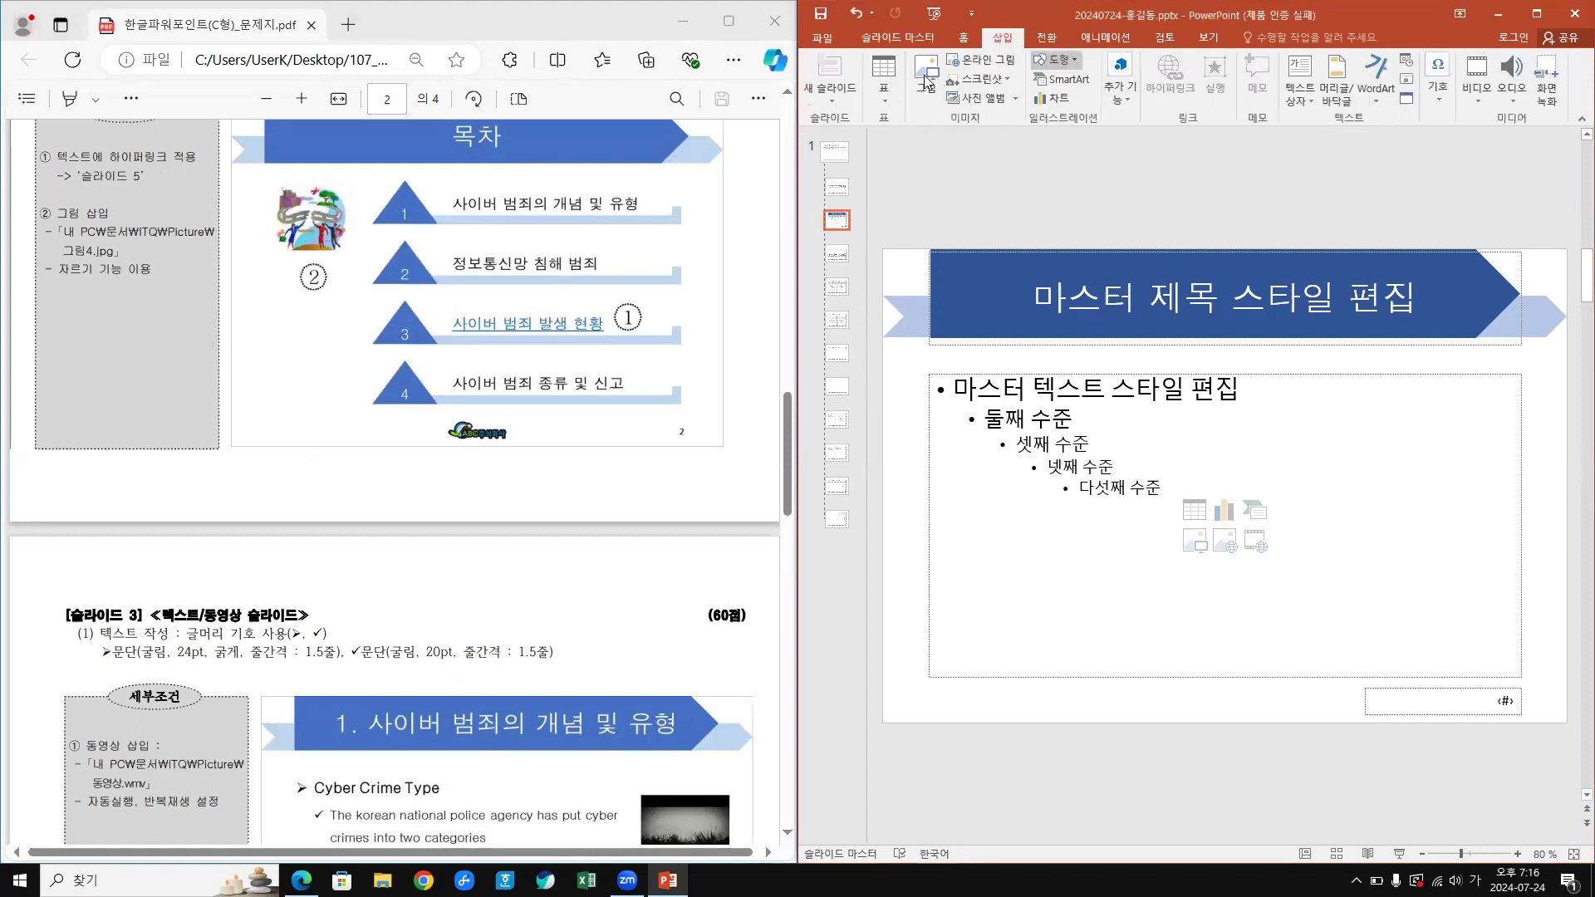
{"action": "left_click", "coordinate": [928, 77]}
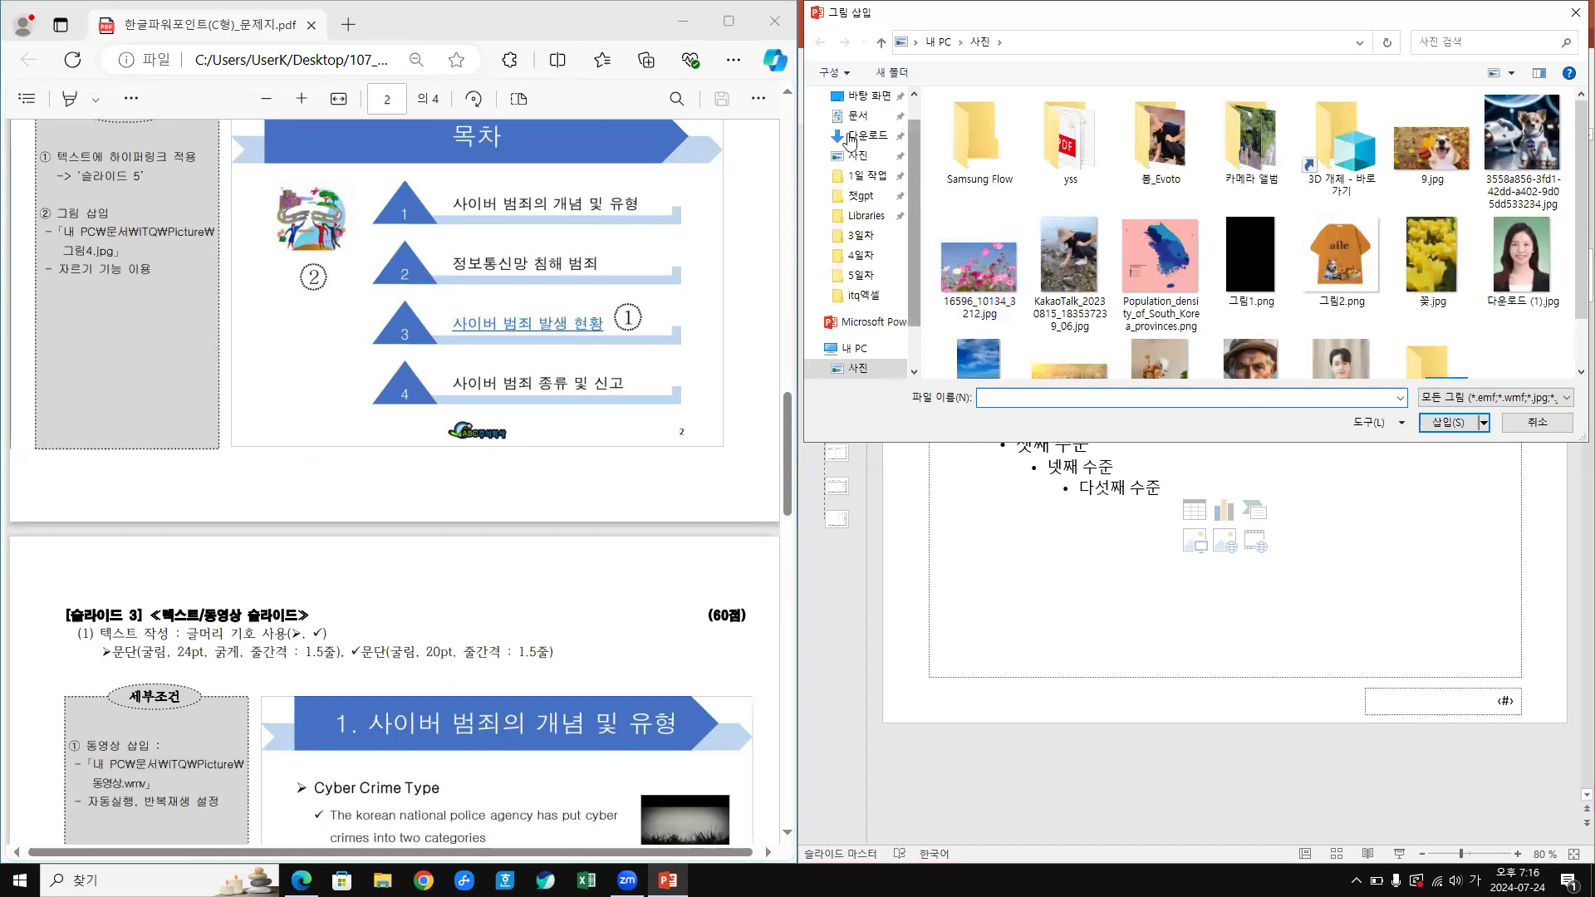
{"action": "scroll", "coordinate": [862, 155], "scroll_direction": "up", "scroll_amount": 1}
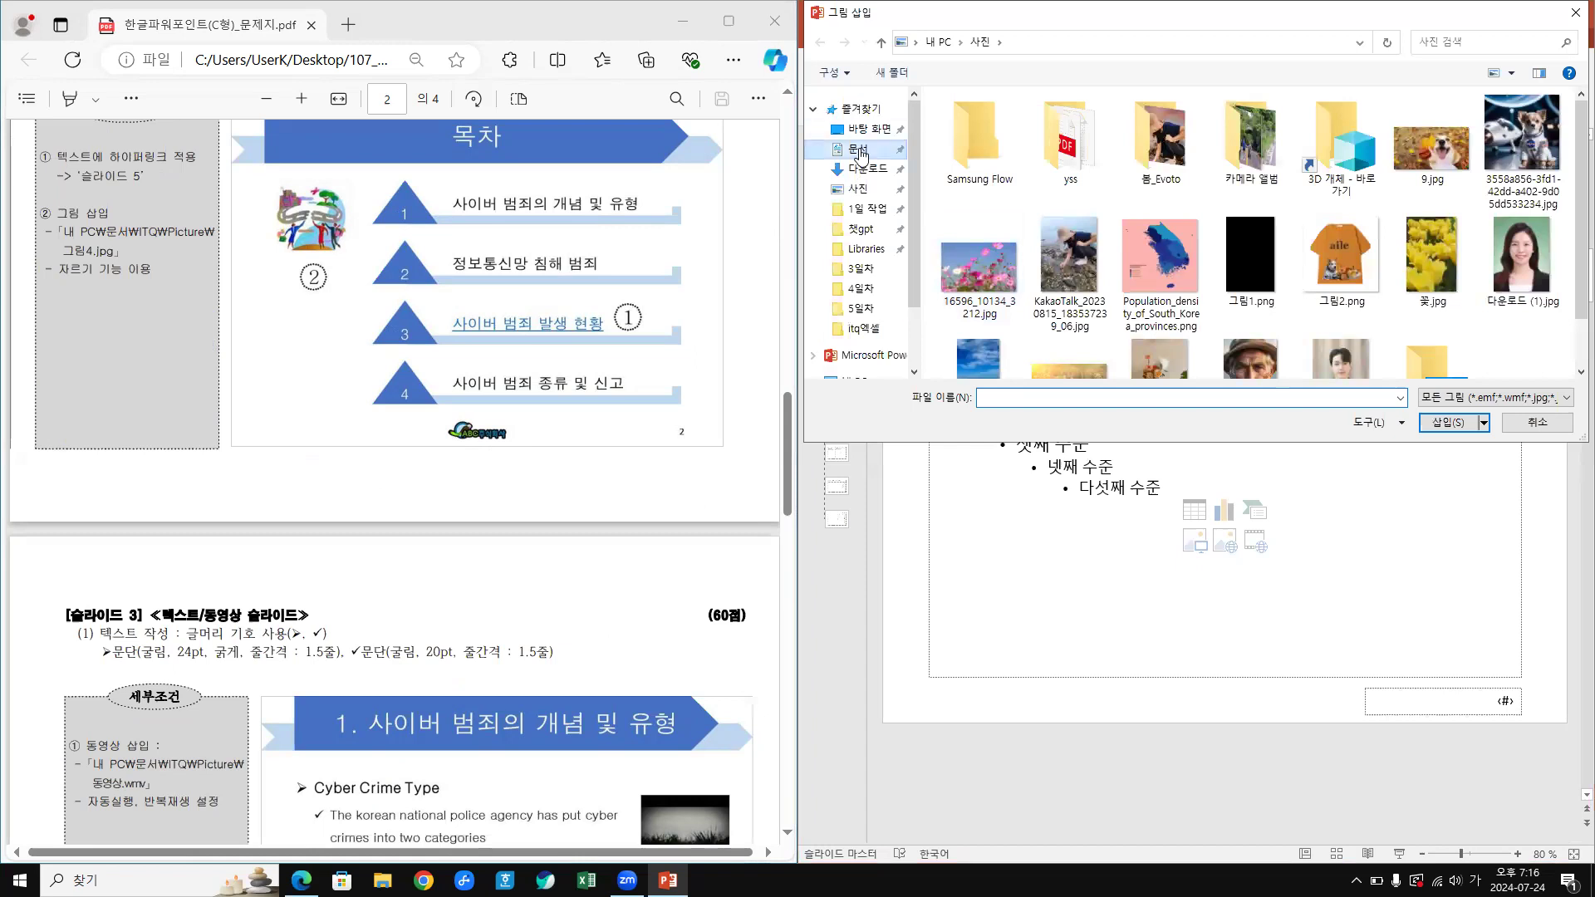
{"action": "left_click", "coordinate": [861, 155]}
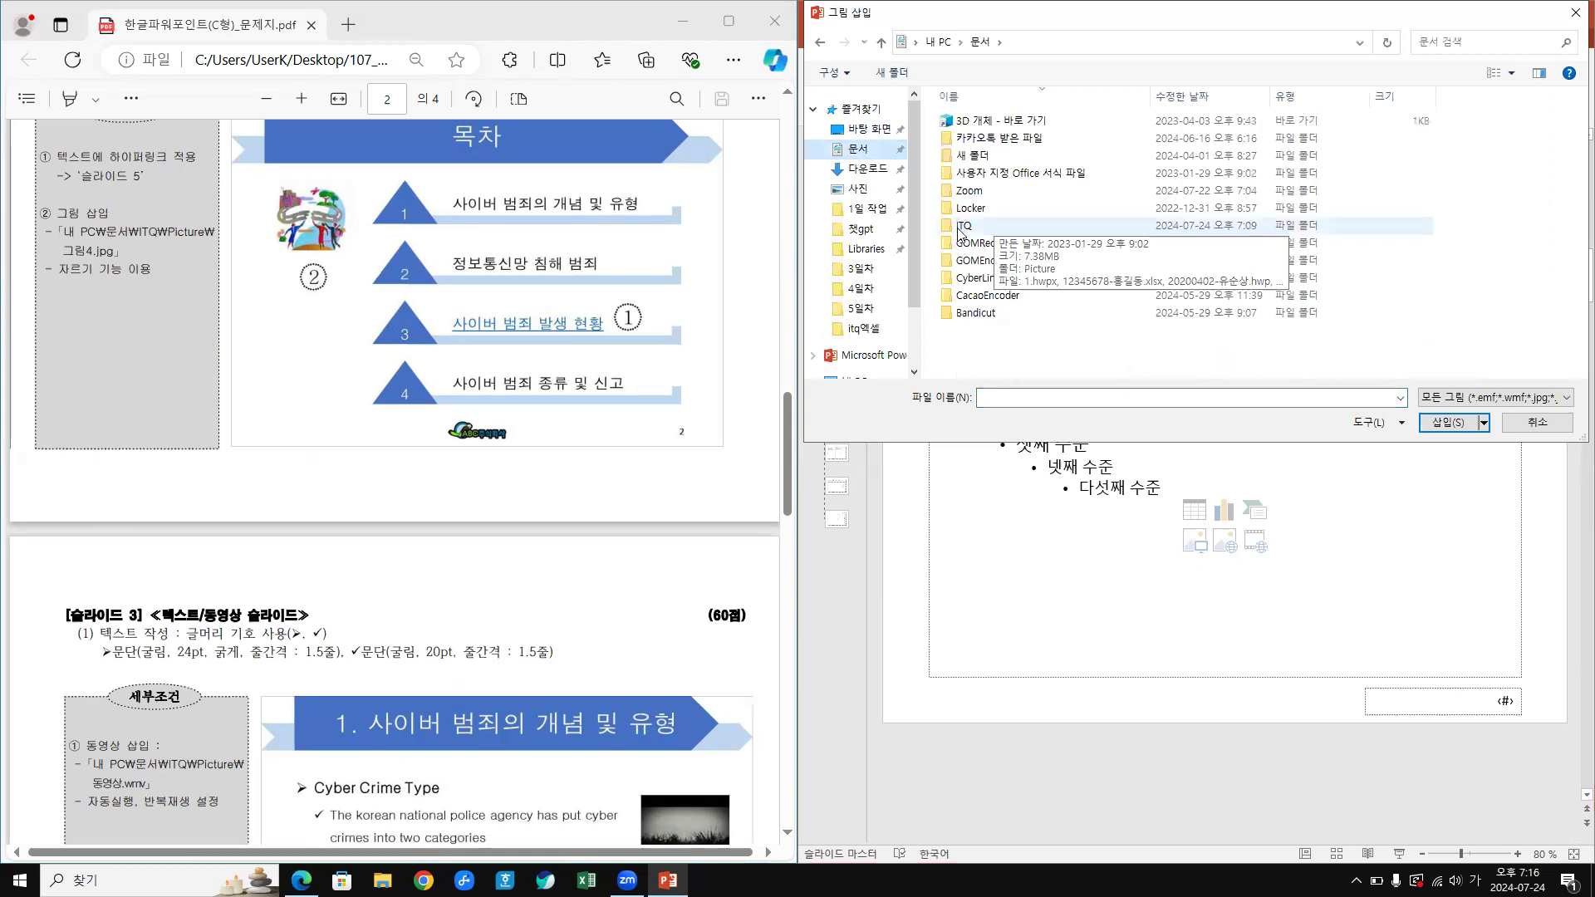
{"action": "double_click", "coordinate": [959, 234]}
{"action": "left_click", "coordinate": [959, 121]}
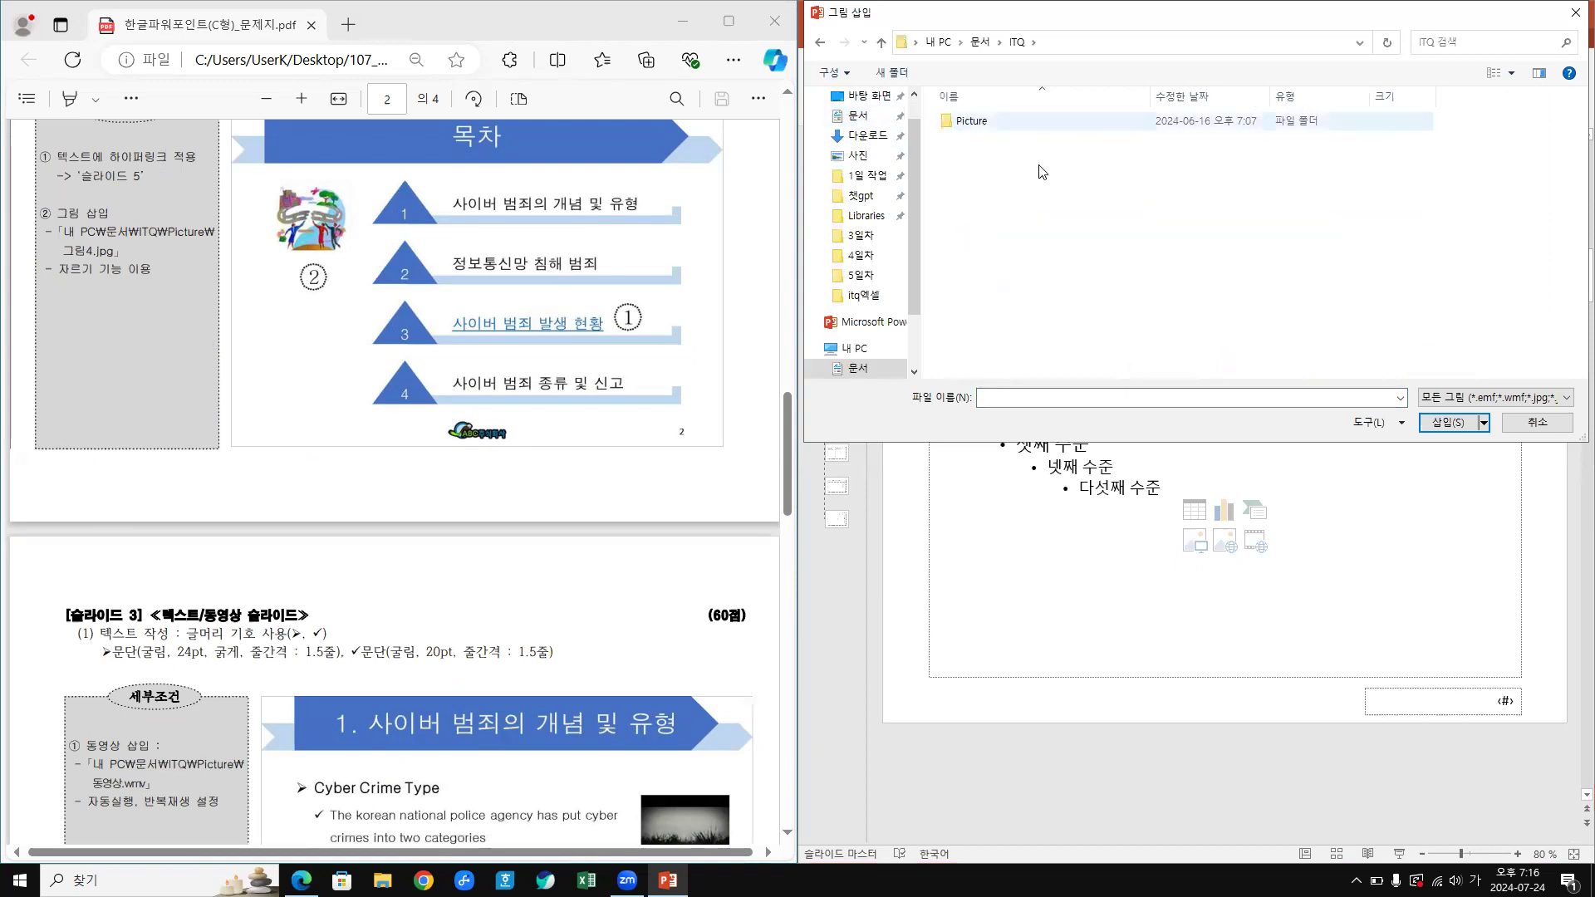
{"action": "key", "text": "Return"}
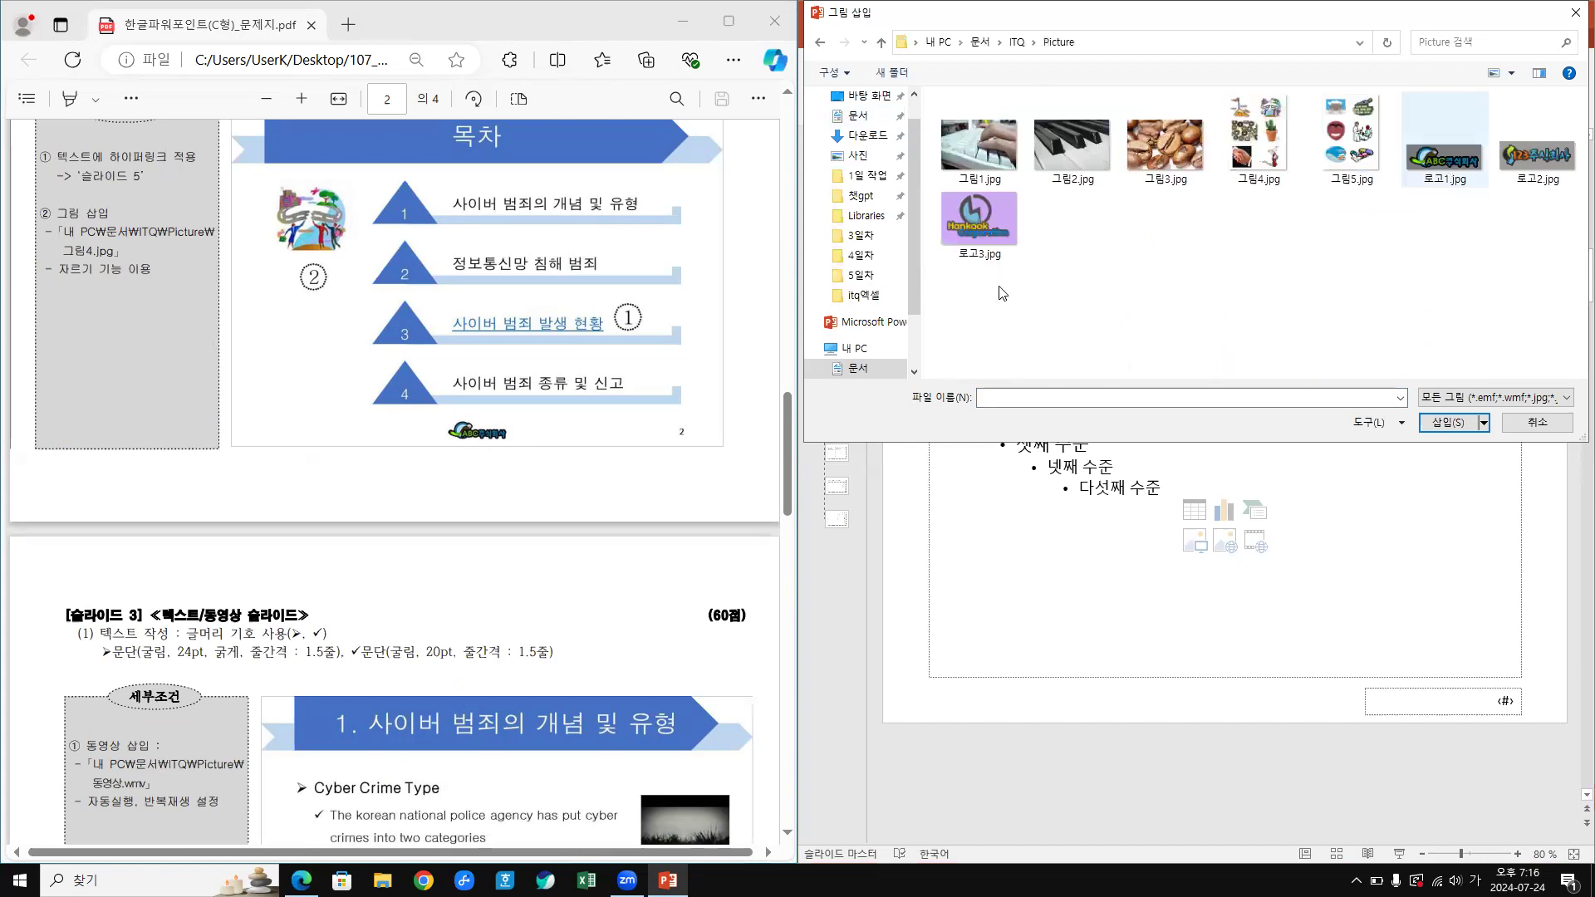
{"action": "left_click", "coordinate": [1451, 163]}
{"action": "left_click", "coordinate": [1457, 425]}
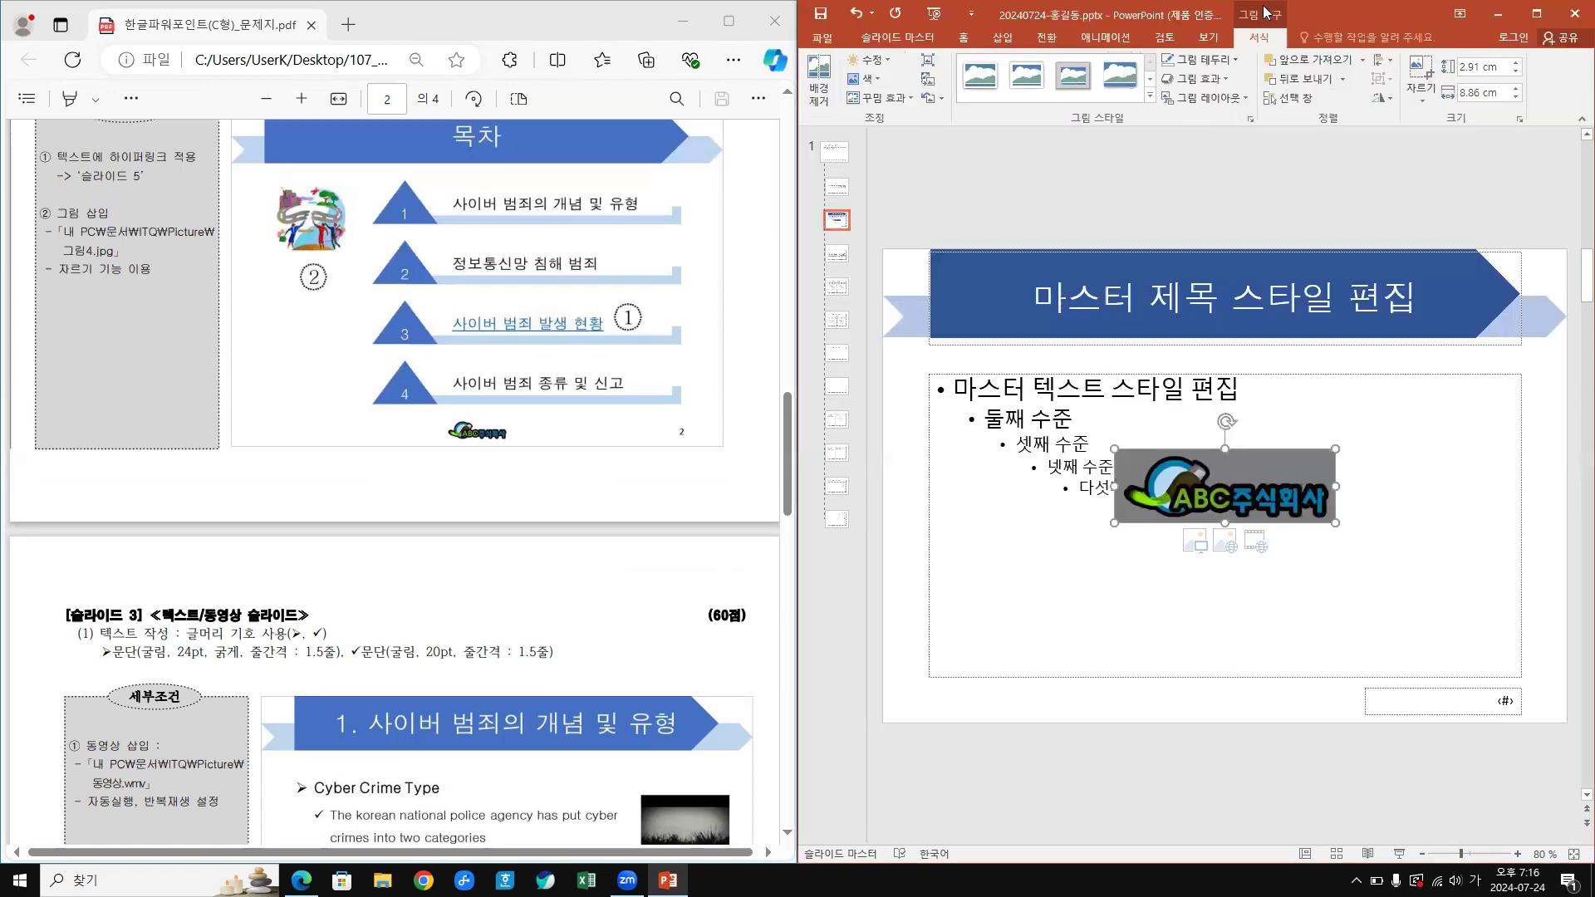
- Make the logo's gray background transparent by setting it as the picture's transparent color
{"action": "left_click", "coordinate": [877, 83]}
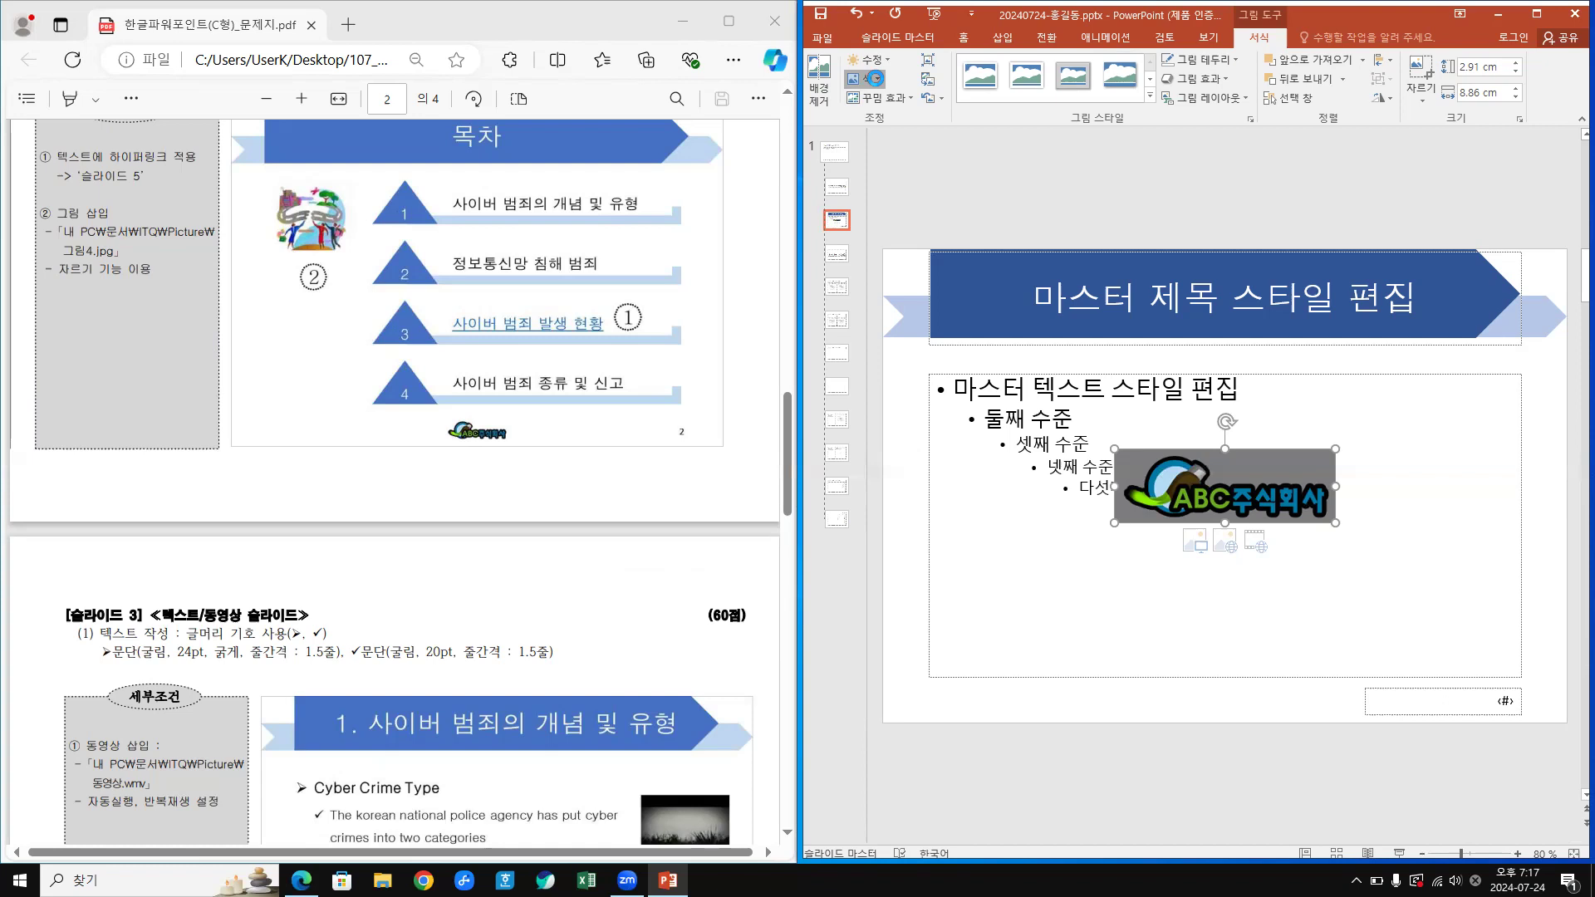
{"action": "left_click", "coordinate": [876, 80]}
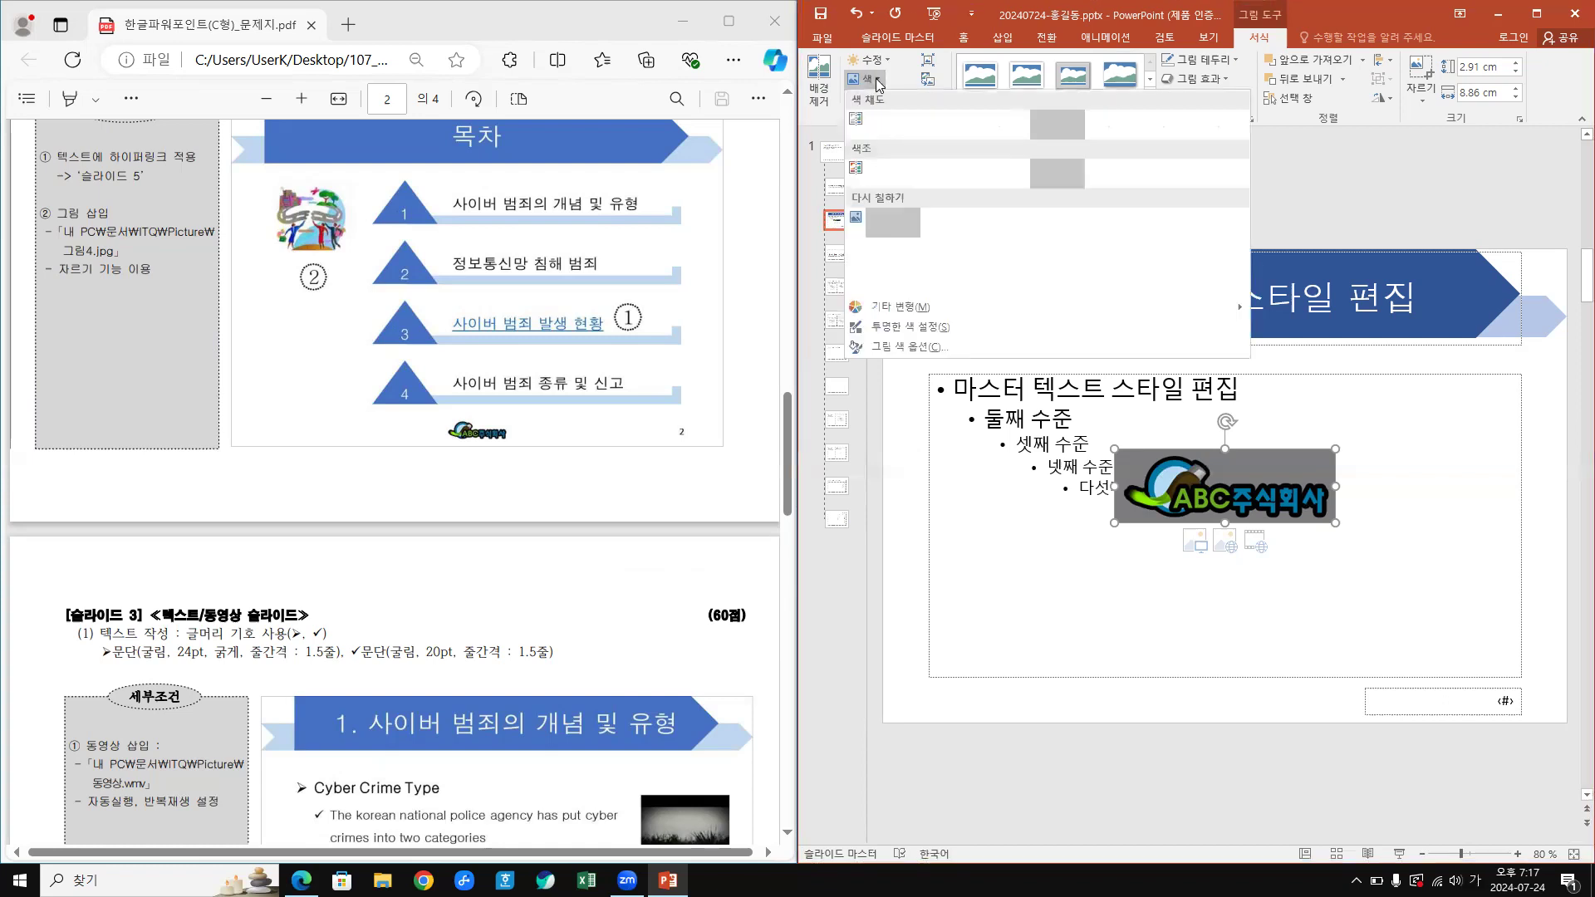
{"action": "left_click", "coordinate": [878, 82]}
{"action": "left_click", "coordinate": [877, 82]}
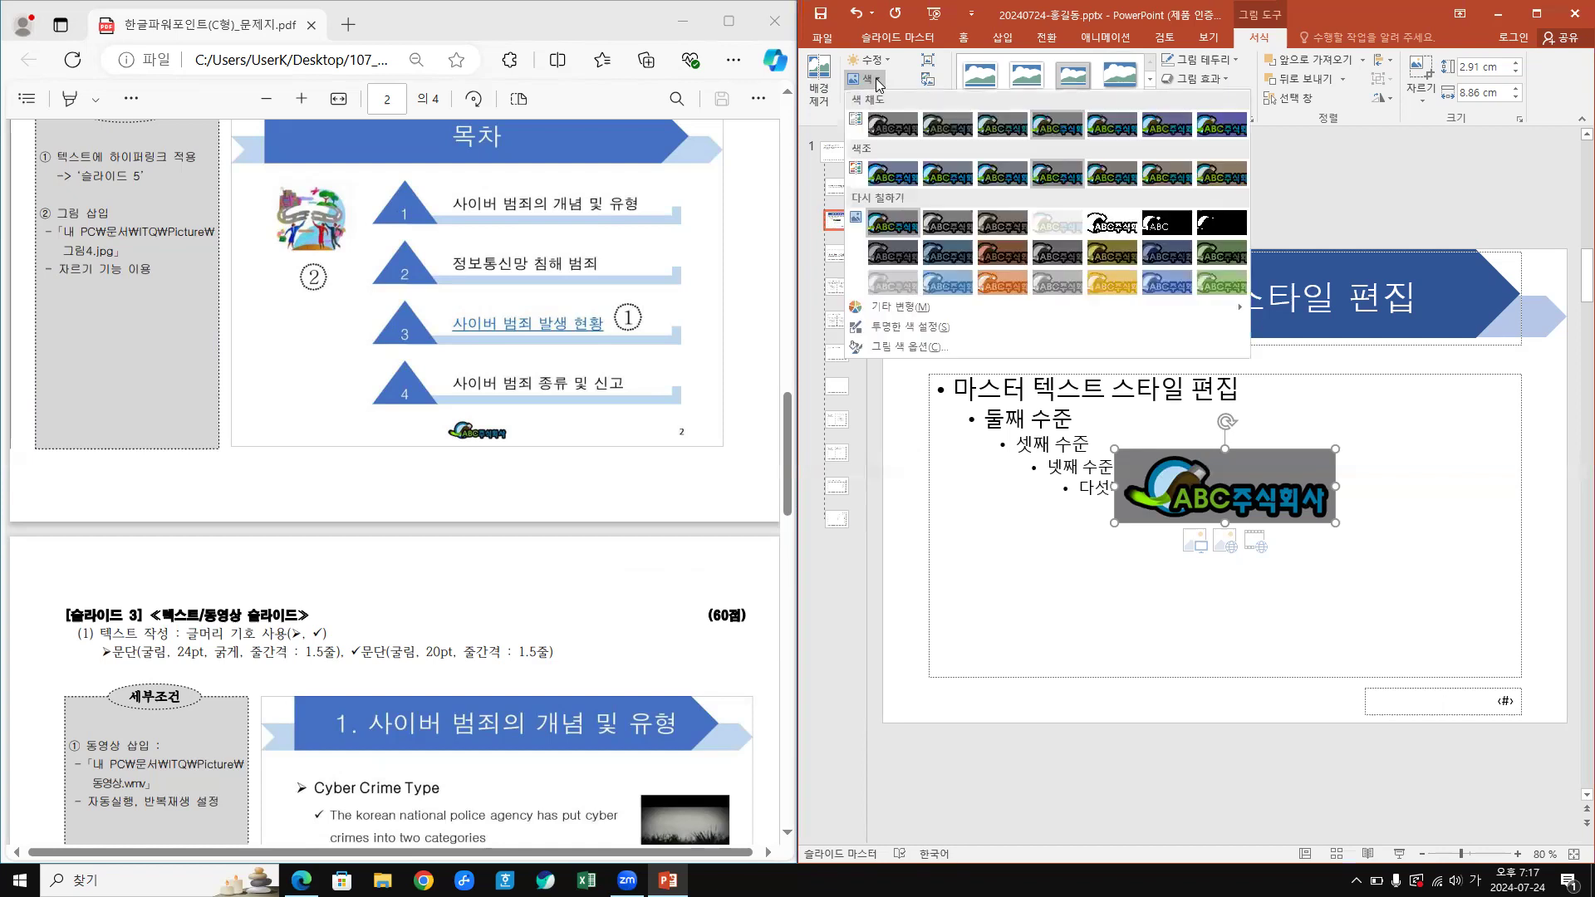
{"action": "left_click", "coordinate": [908, 329]}
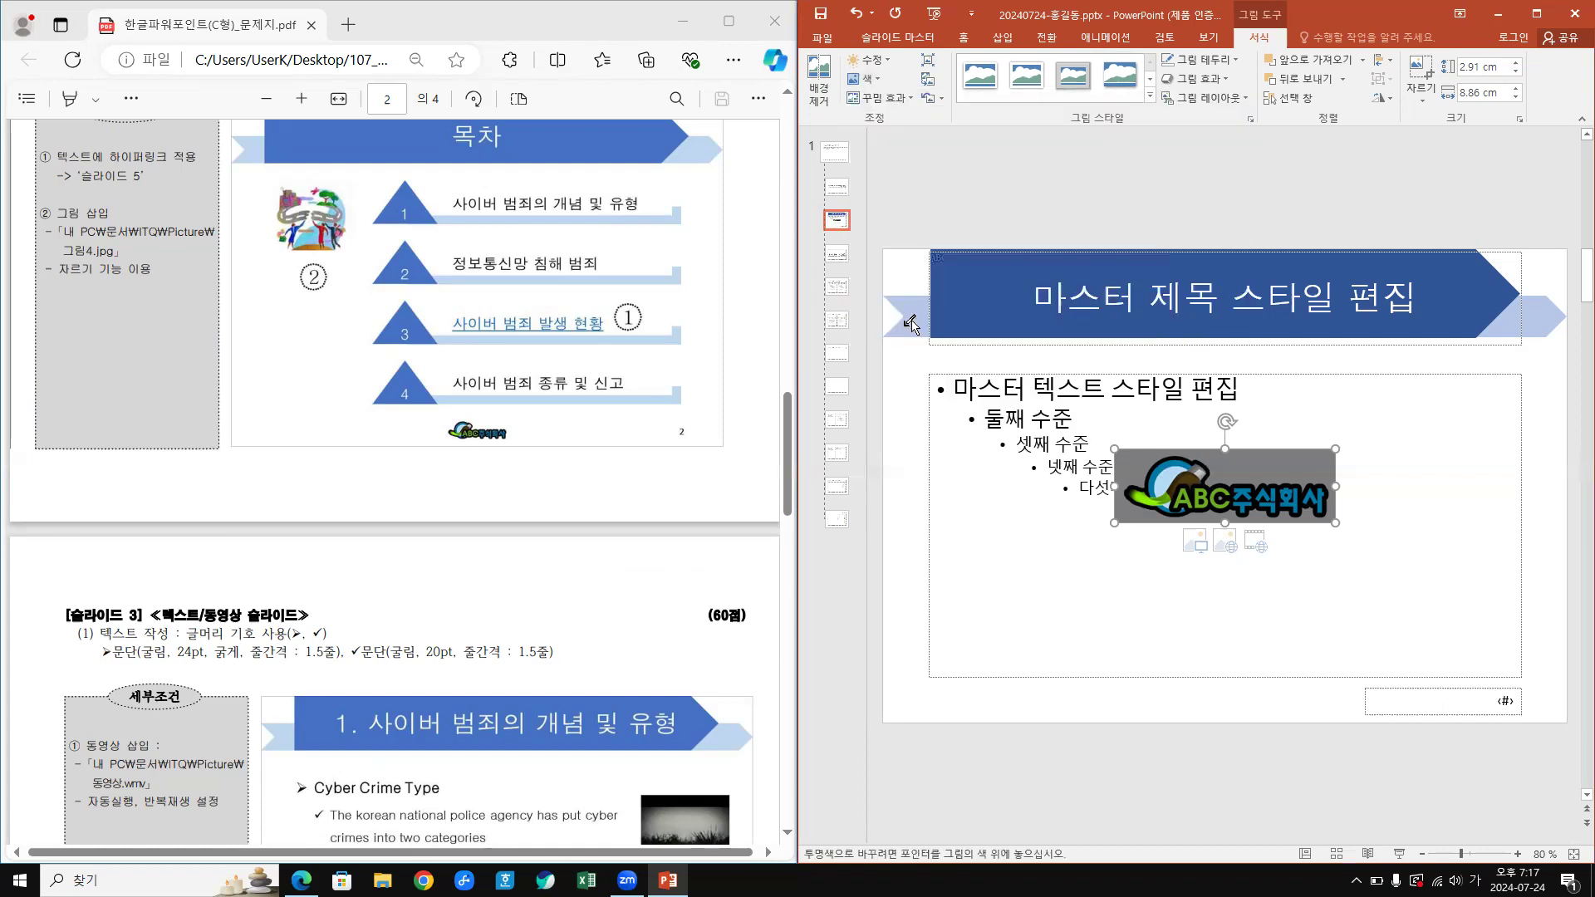
{"action": "left_click", "coordinate": [1279, 464]}
- Shrink the logo to about 1.2 cm high and 3.6 cm wide and place it at the layout's bottom centre
{"action": "left_click_drag", "start_coordinate": [1331, 451], "coordinate": [1228, 704]}
{"action": "left_click_drag", "start_coordinate": [1230, 701], "coordinate": [1230, 701]}
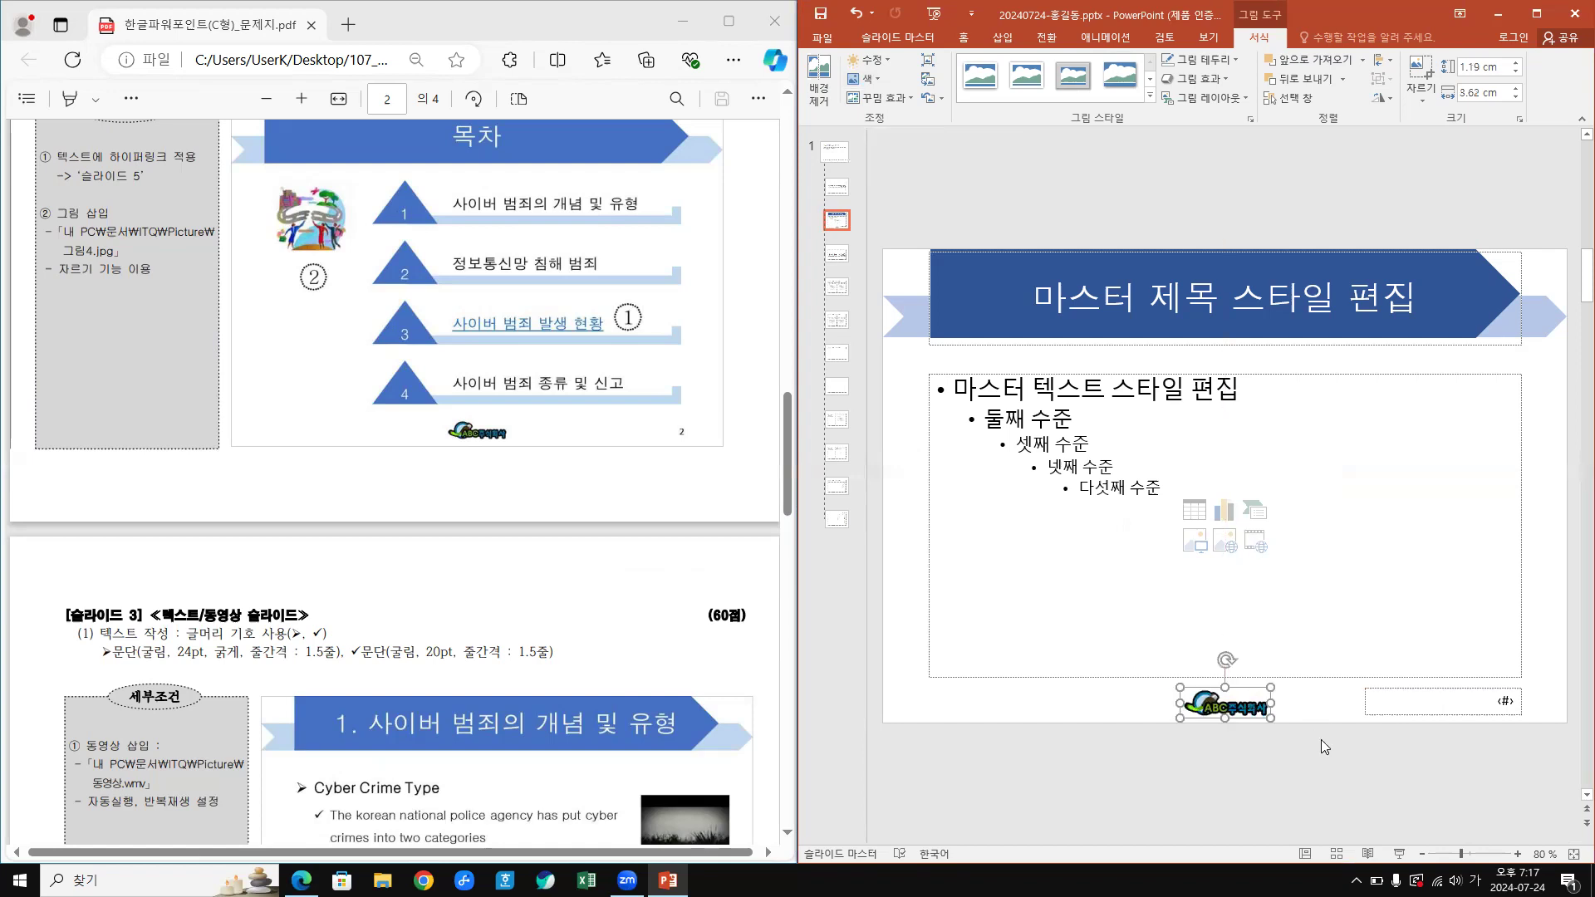
{"action": "key", "text": "ctrl+z"}
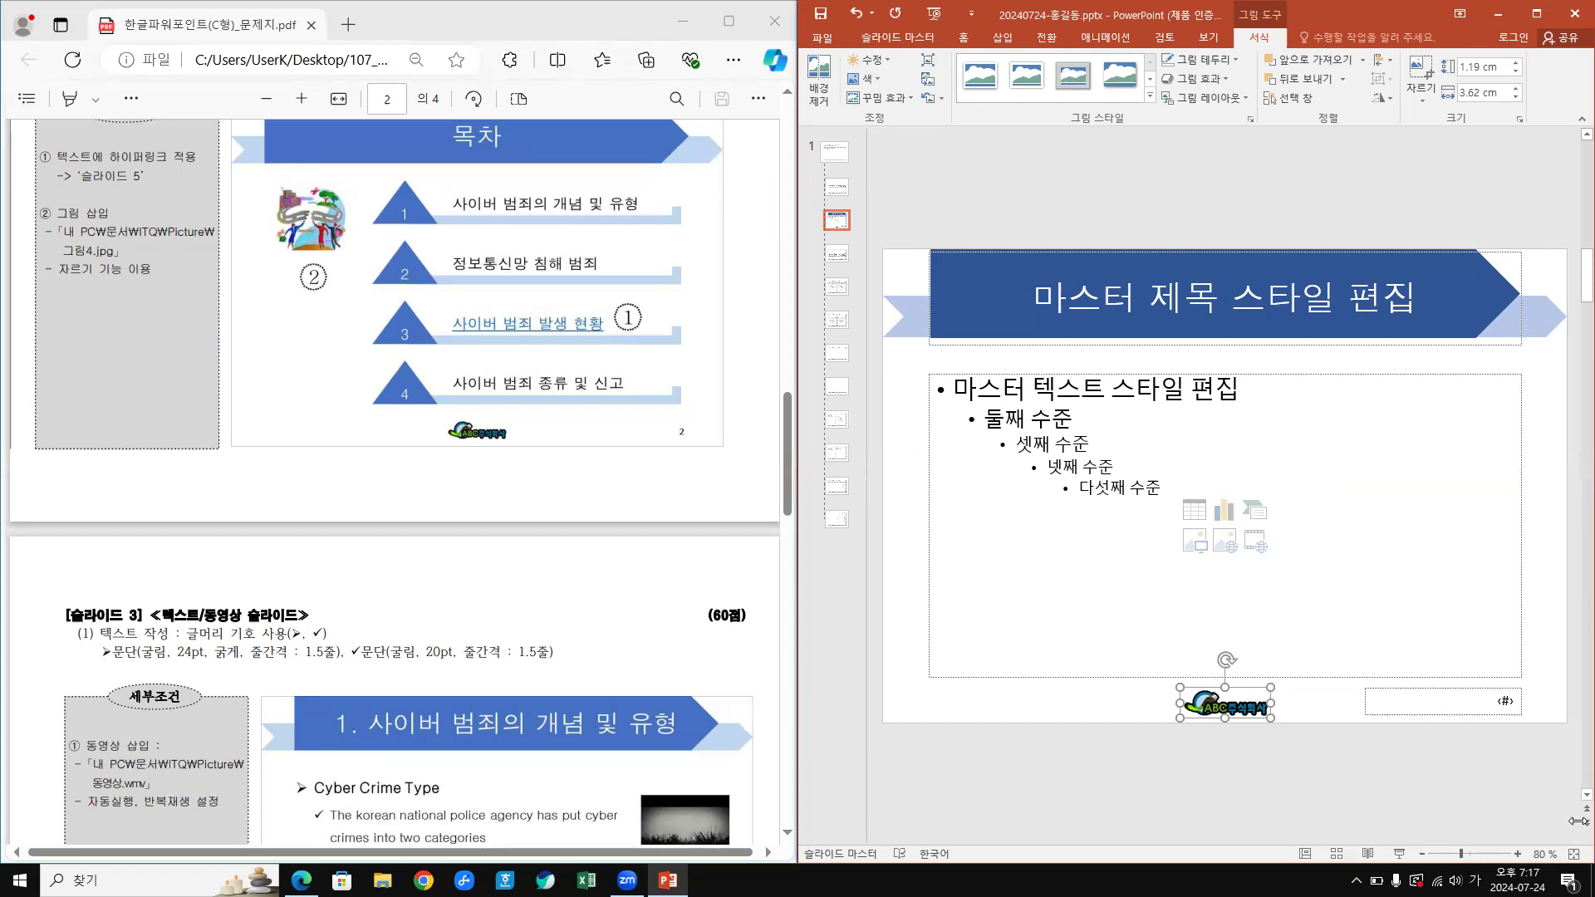
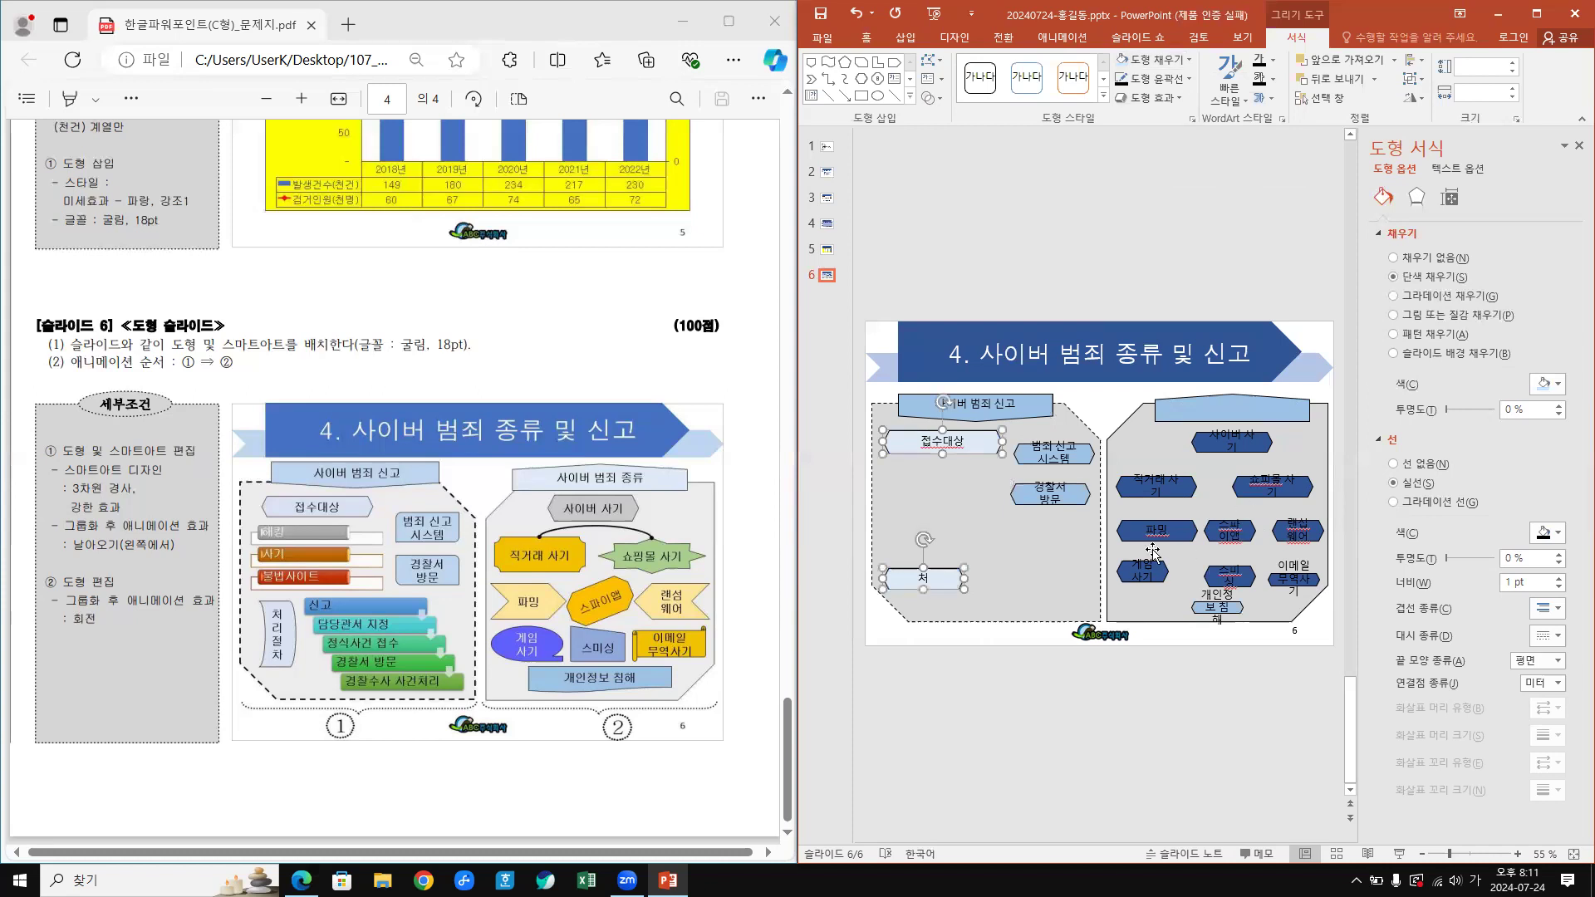
- Fill the 사이버 사기 hexagon on slide 6 with gray, White Darker 25%
{"action": "left_click", "coordinate": [1206, 452]}
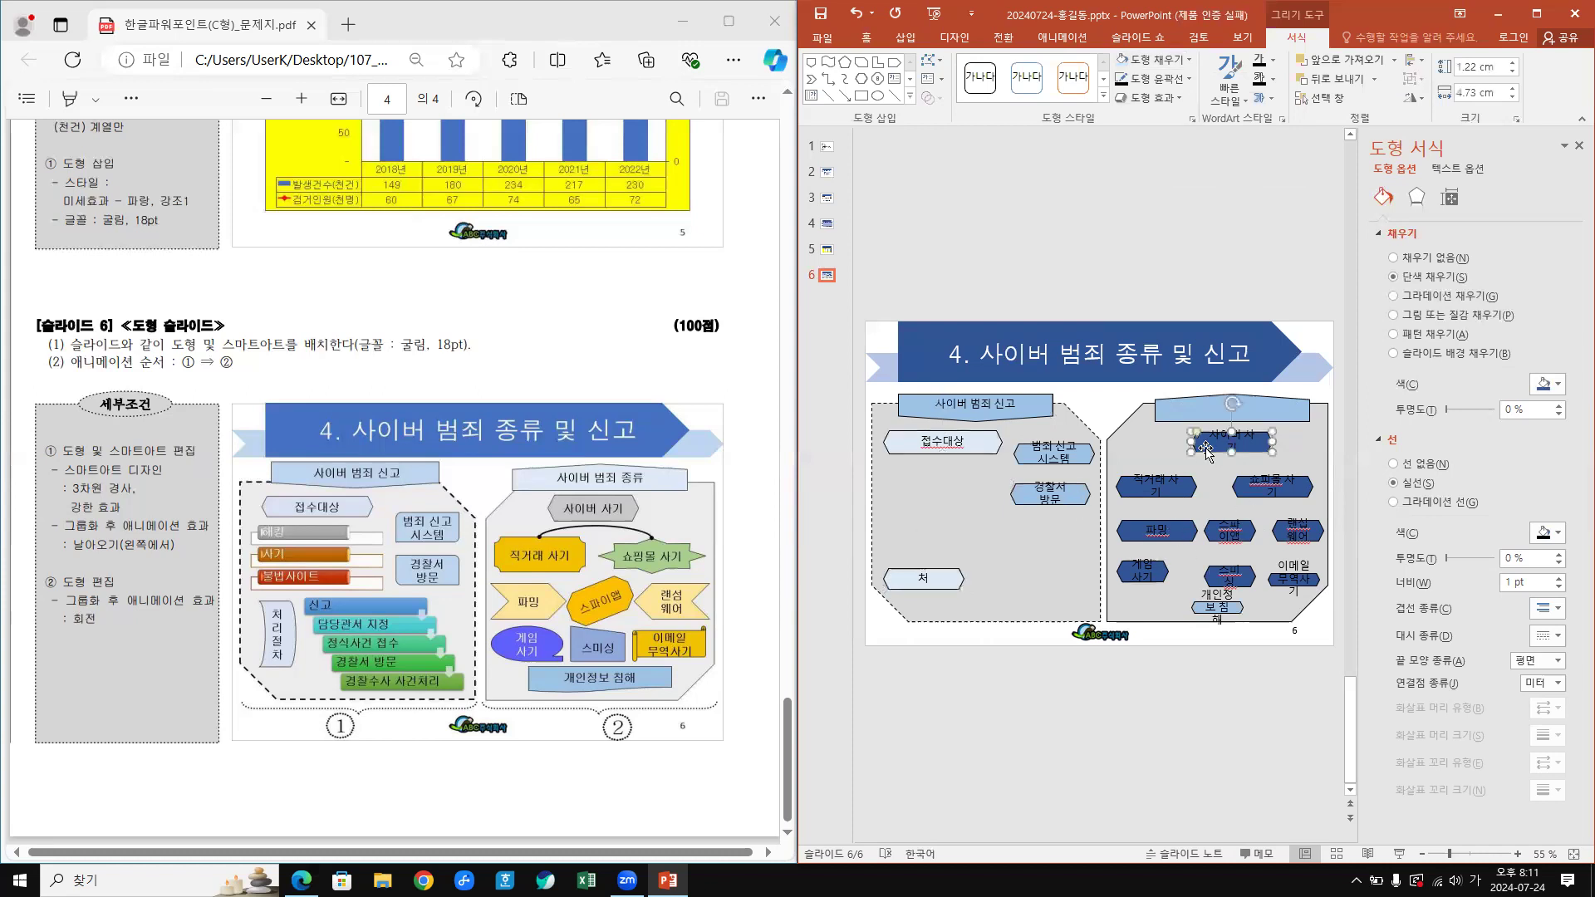
{"action": "left_click", "coordinate": [1136, 60]}
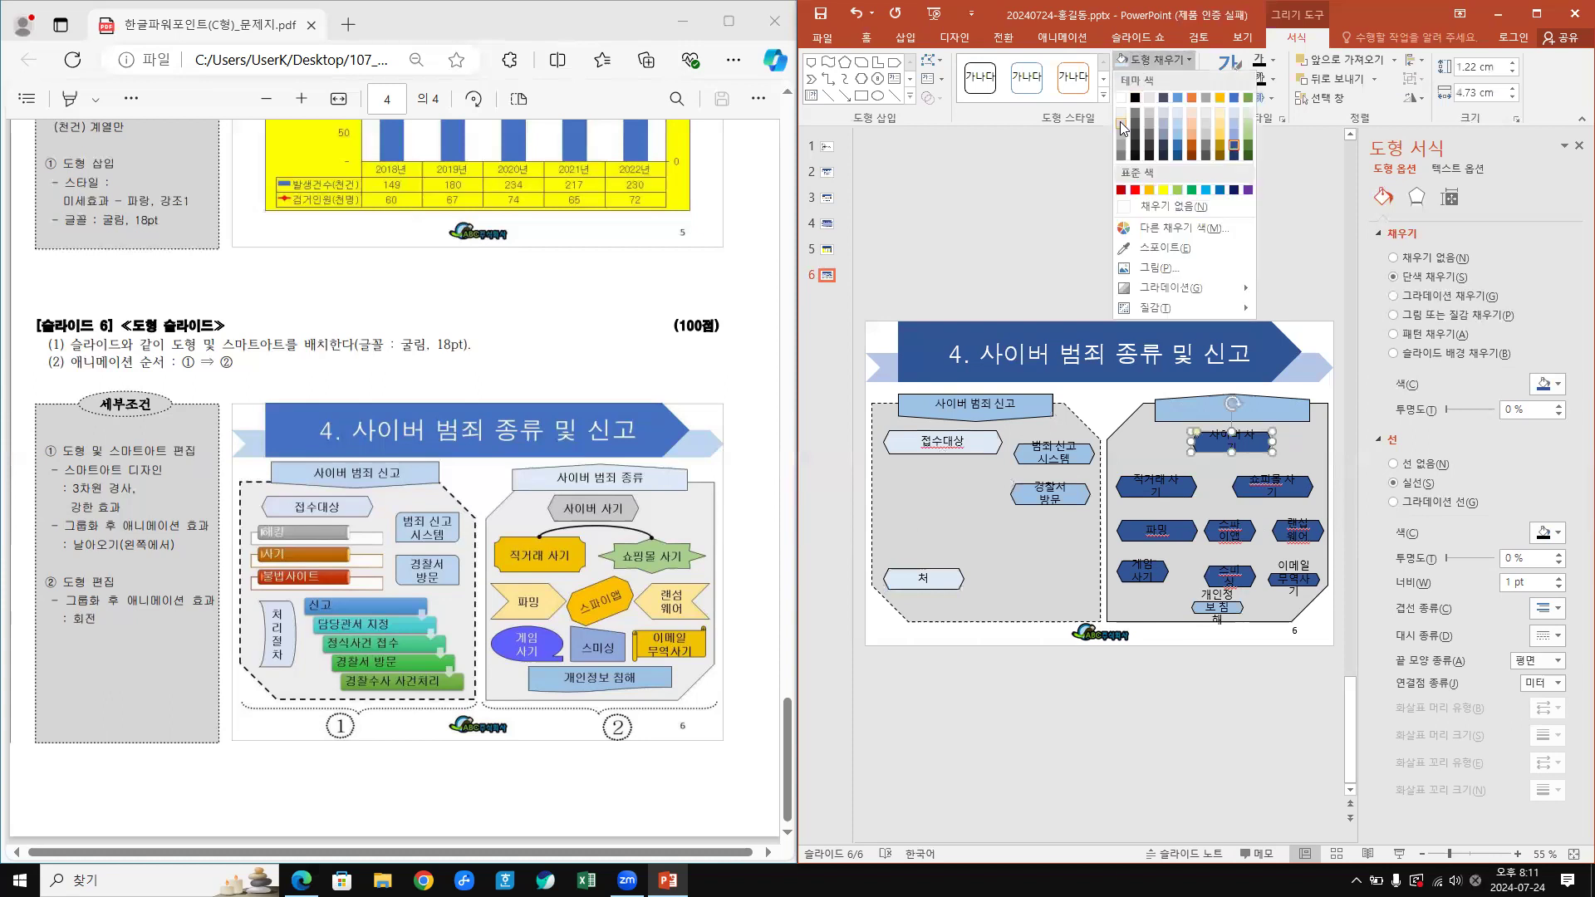
{"action": "left_click", "coordinate": [1119, 122]}
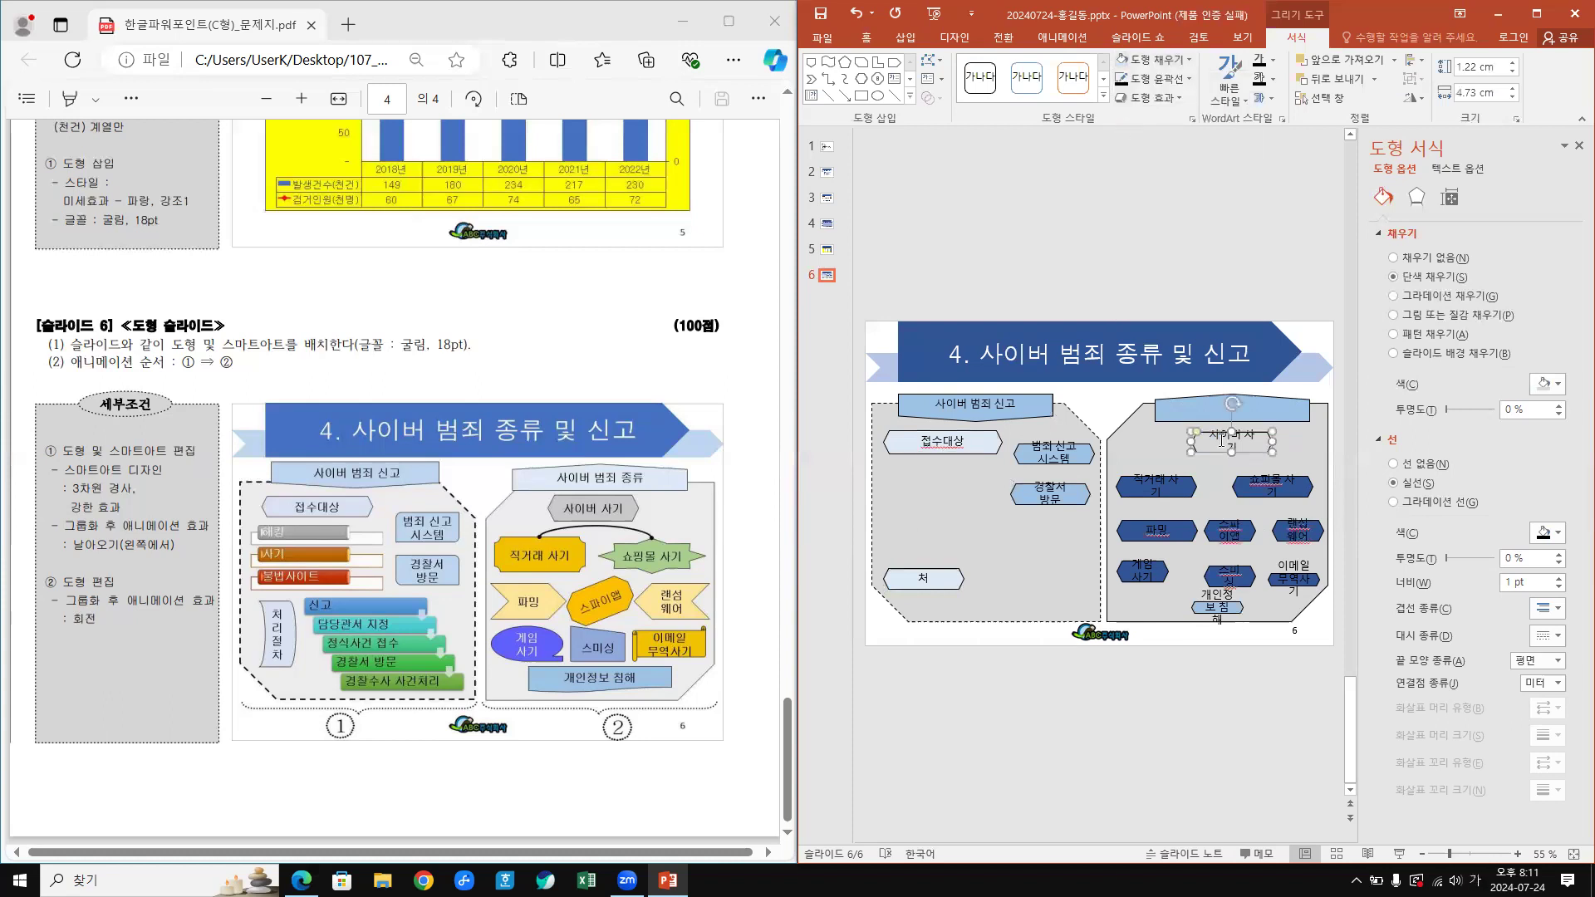
{"action": "left_click", "coordinate": [1140, 56]}
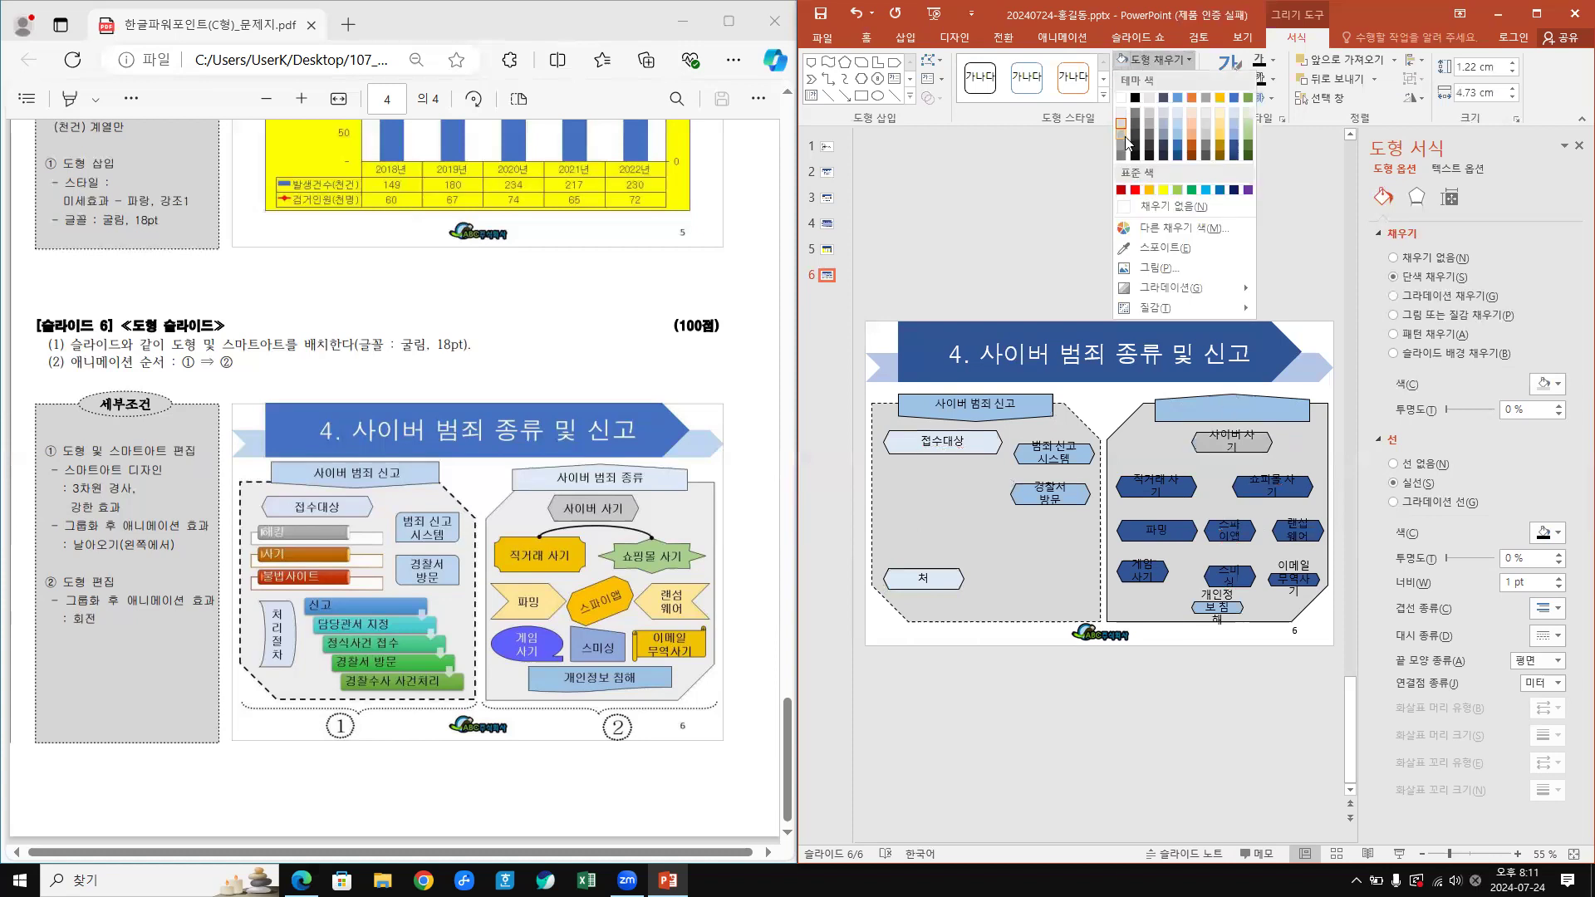
{"action": "left_click", "coordinate": [1125, 136]}
- Fill the 직거래 사기, 스파이앱 and 이메일 무역사기 shapes together with dark gold, Gold Darker 25%
{"action": "left_click", "coordinate": [1180, 492]}
{"action": "left_click", "coordinate": [1236, 536], "text": "shift"}
{"action": "left_click", "coordinate": [1300, 581], "text": "shift"}
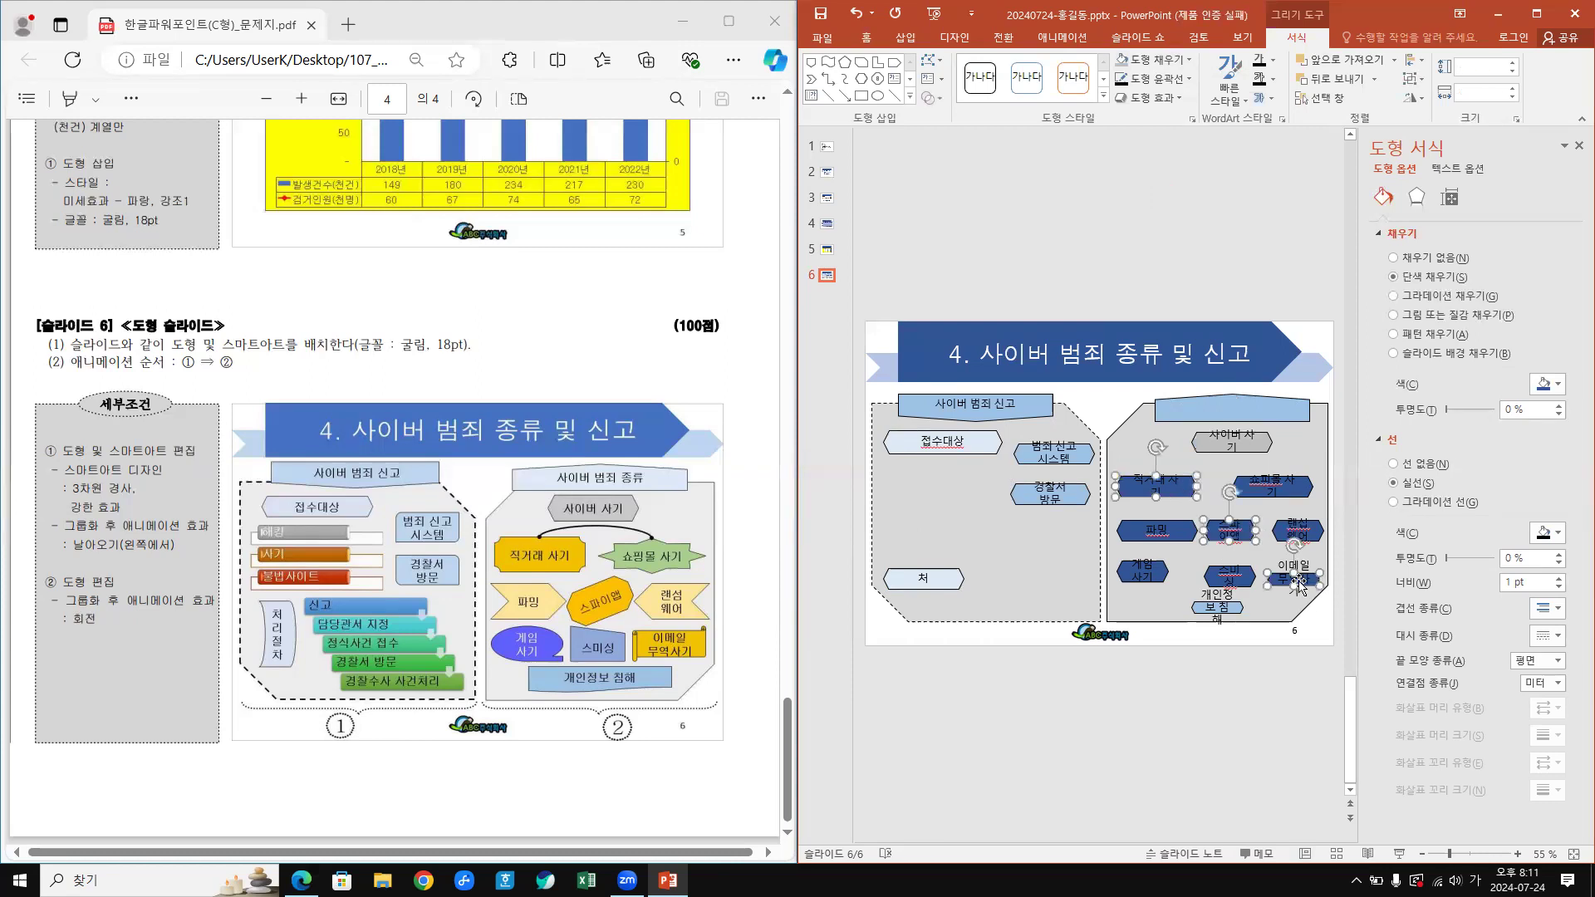
{"action": "left_click", "coordinate": [1189, 60]}
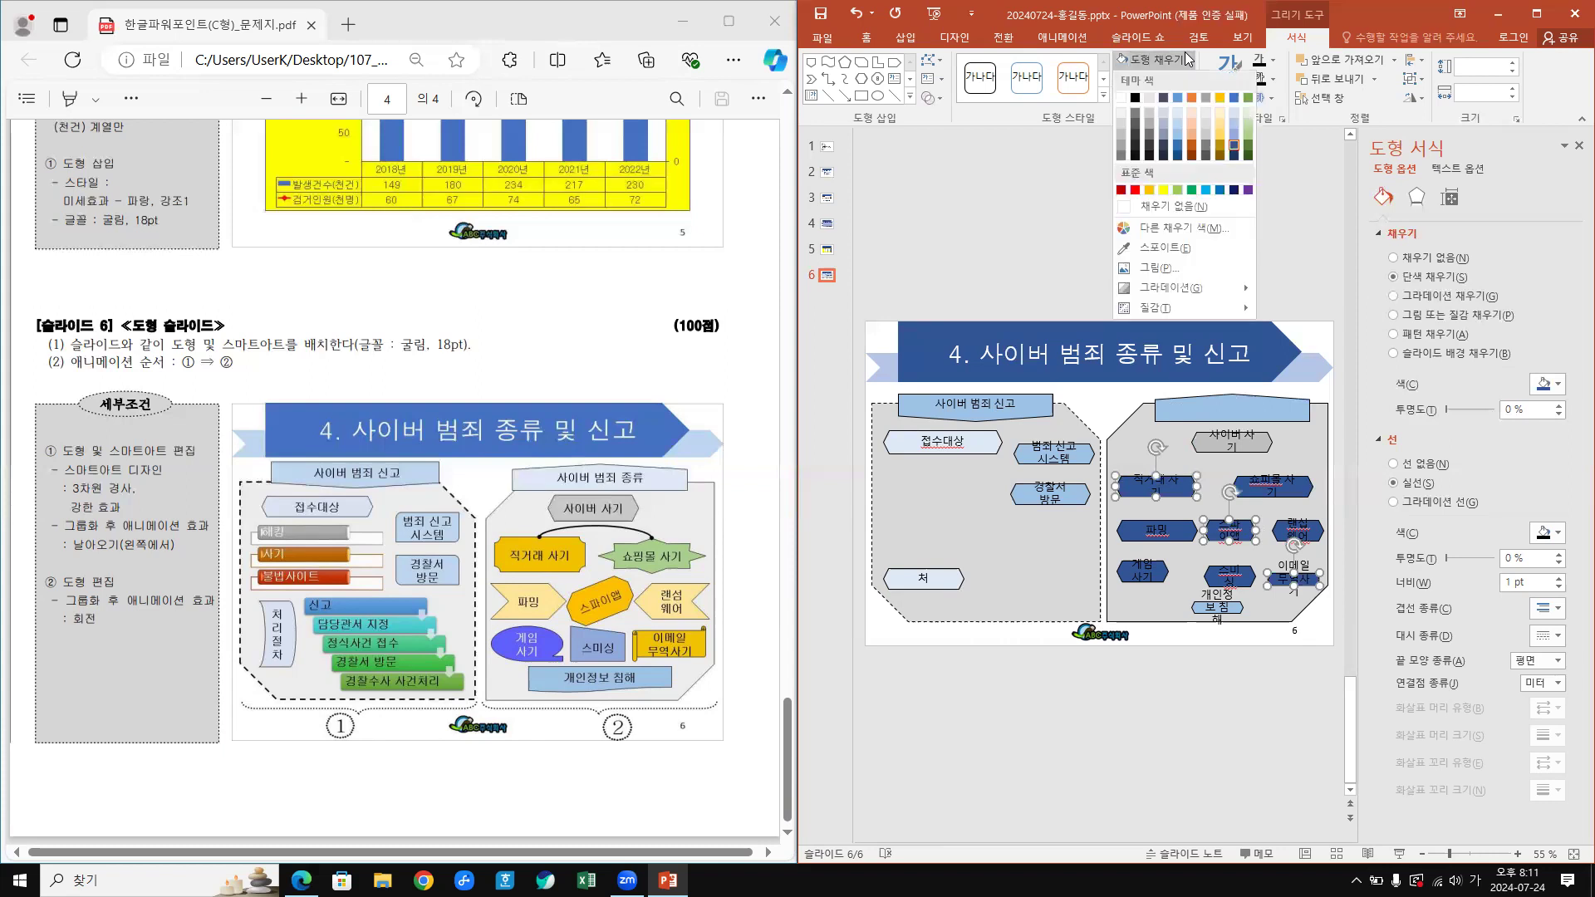
{"action": "left_click", "coordinate": [1220, 147]}
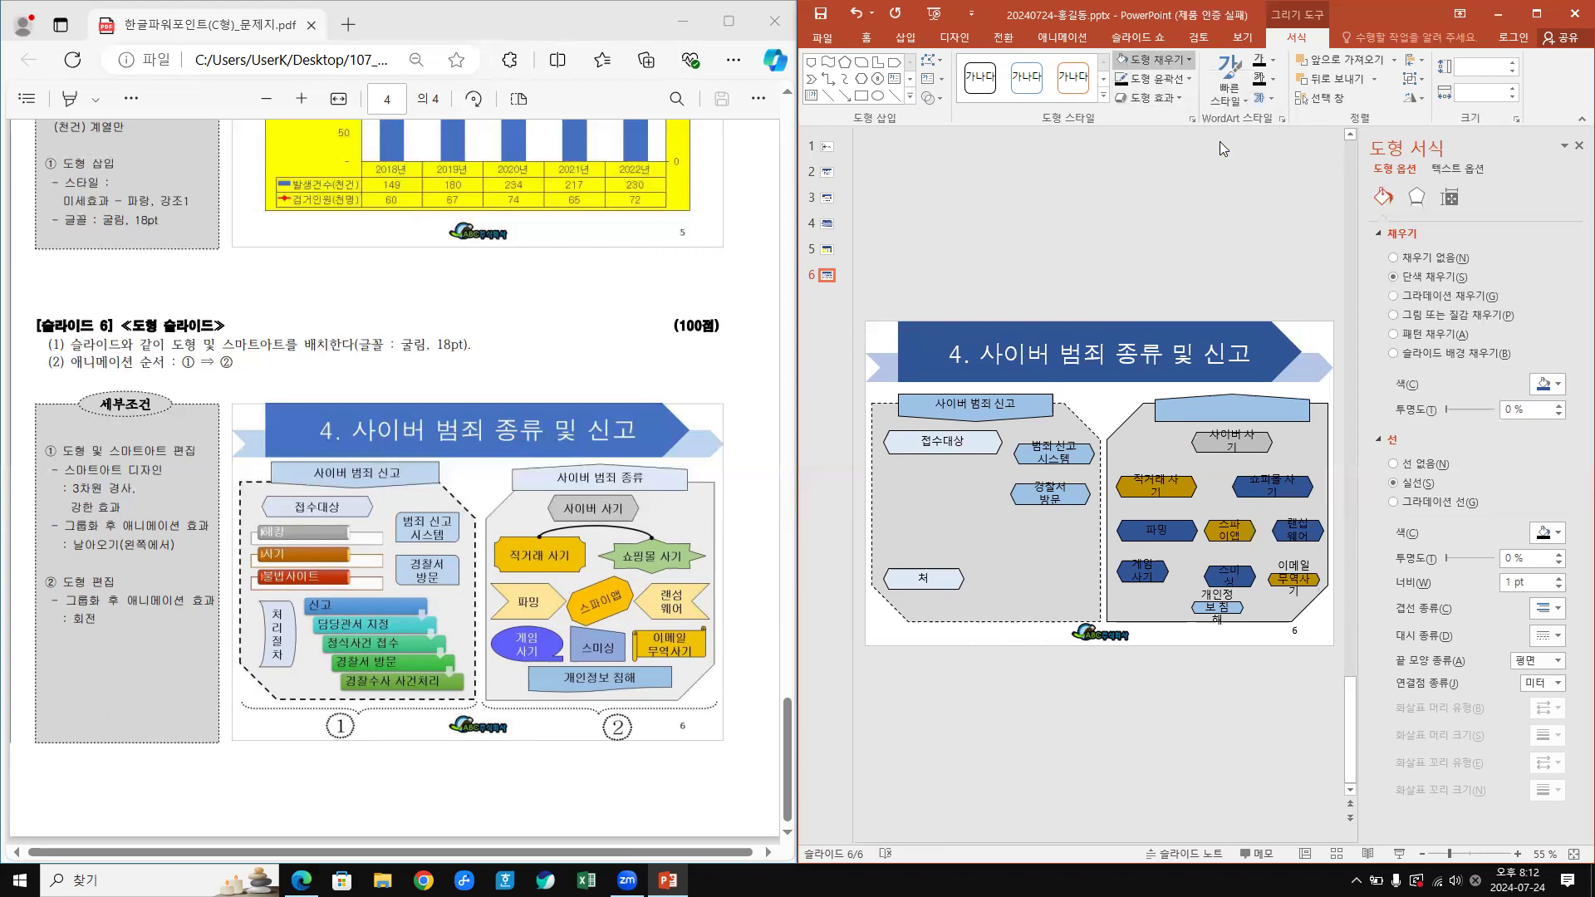
- Fill the 파밍 and 랜섬웨어 shapes with light gold, Gold Lighter 40%
{"action": "left_click", "coordinate": [1156, 520]}
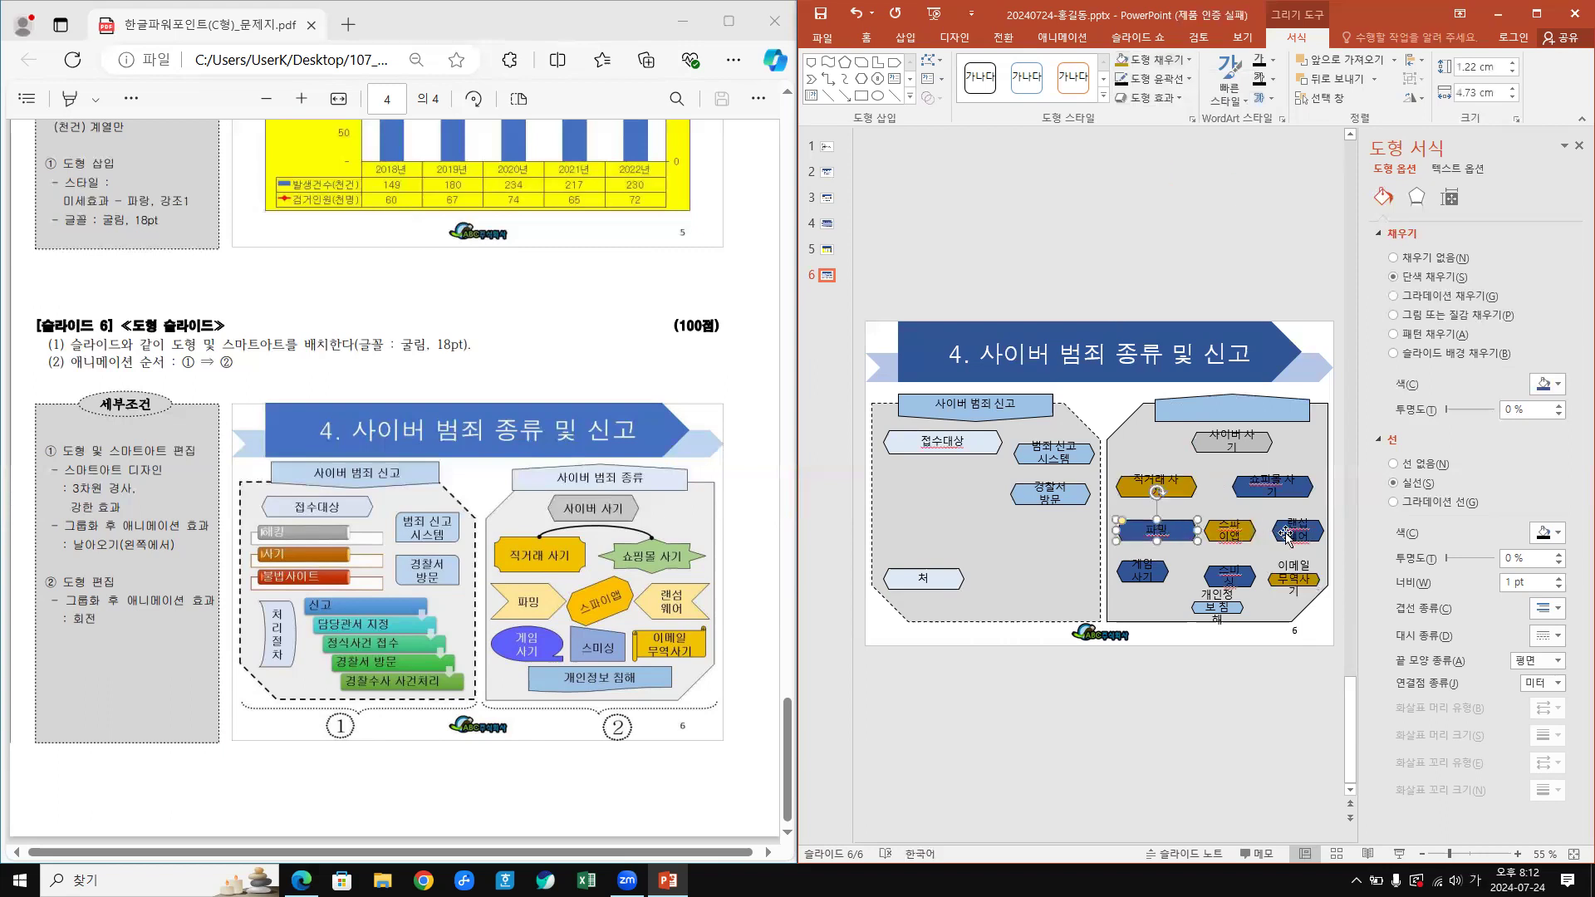
{"action": "left_click", "coordinate": [1291, 523], "text": "shift"}
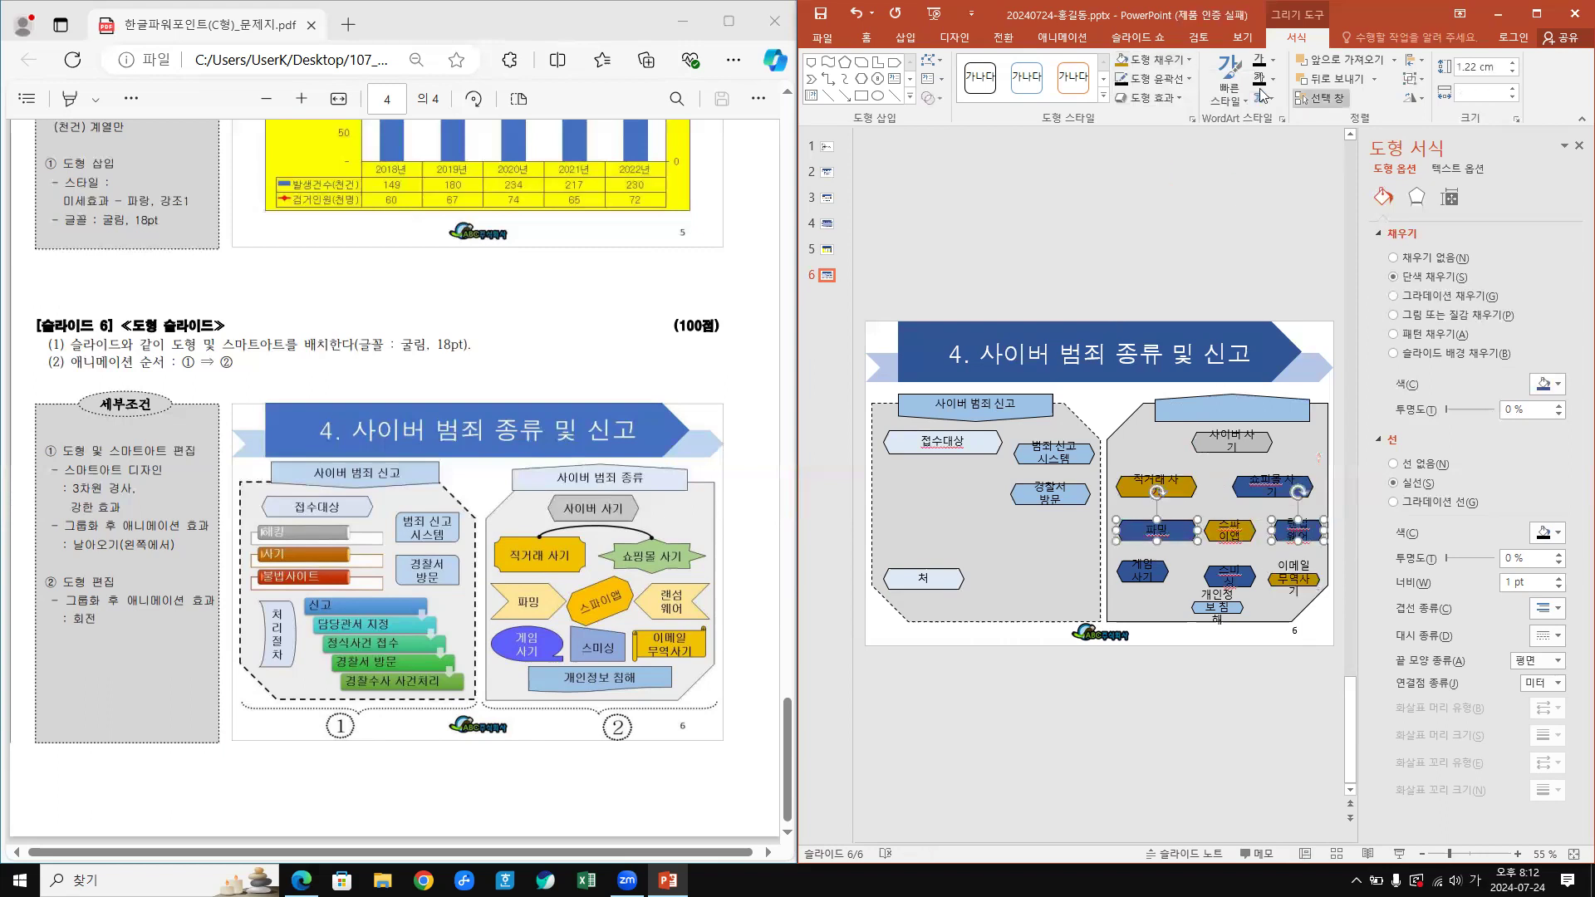
{"action": "left_click", "coordinate": [1178, 58]}
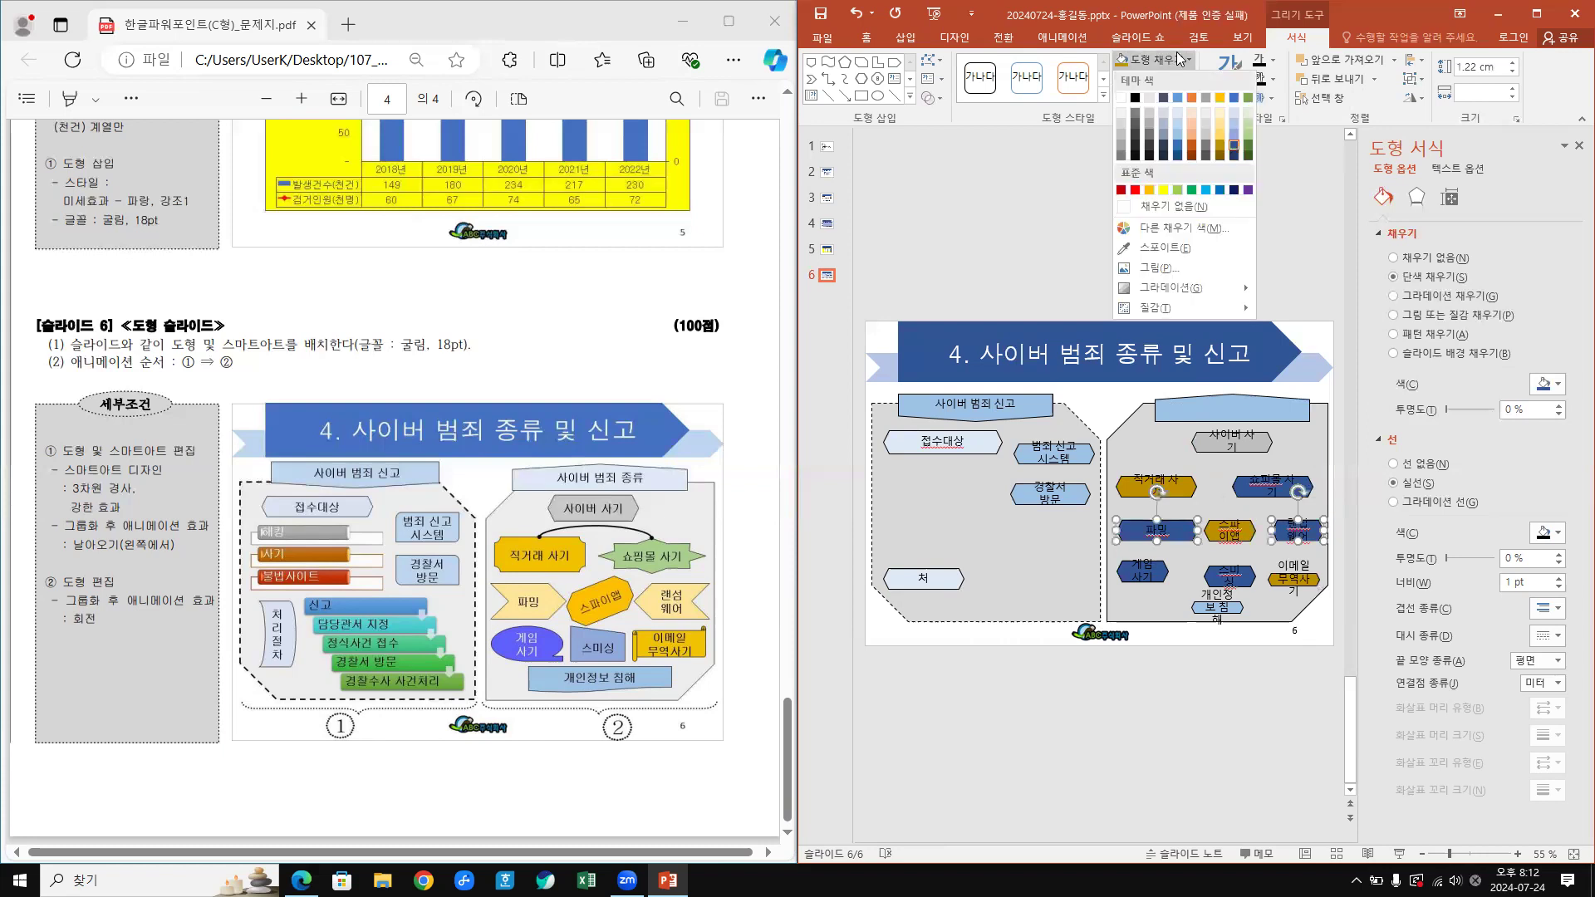
{"action": "left_click", "coordinate": [1224, 131]}
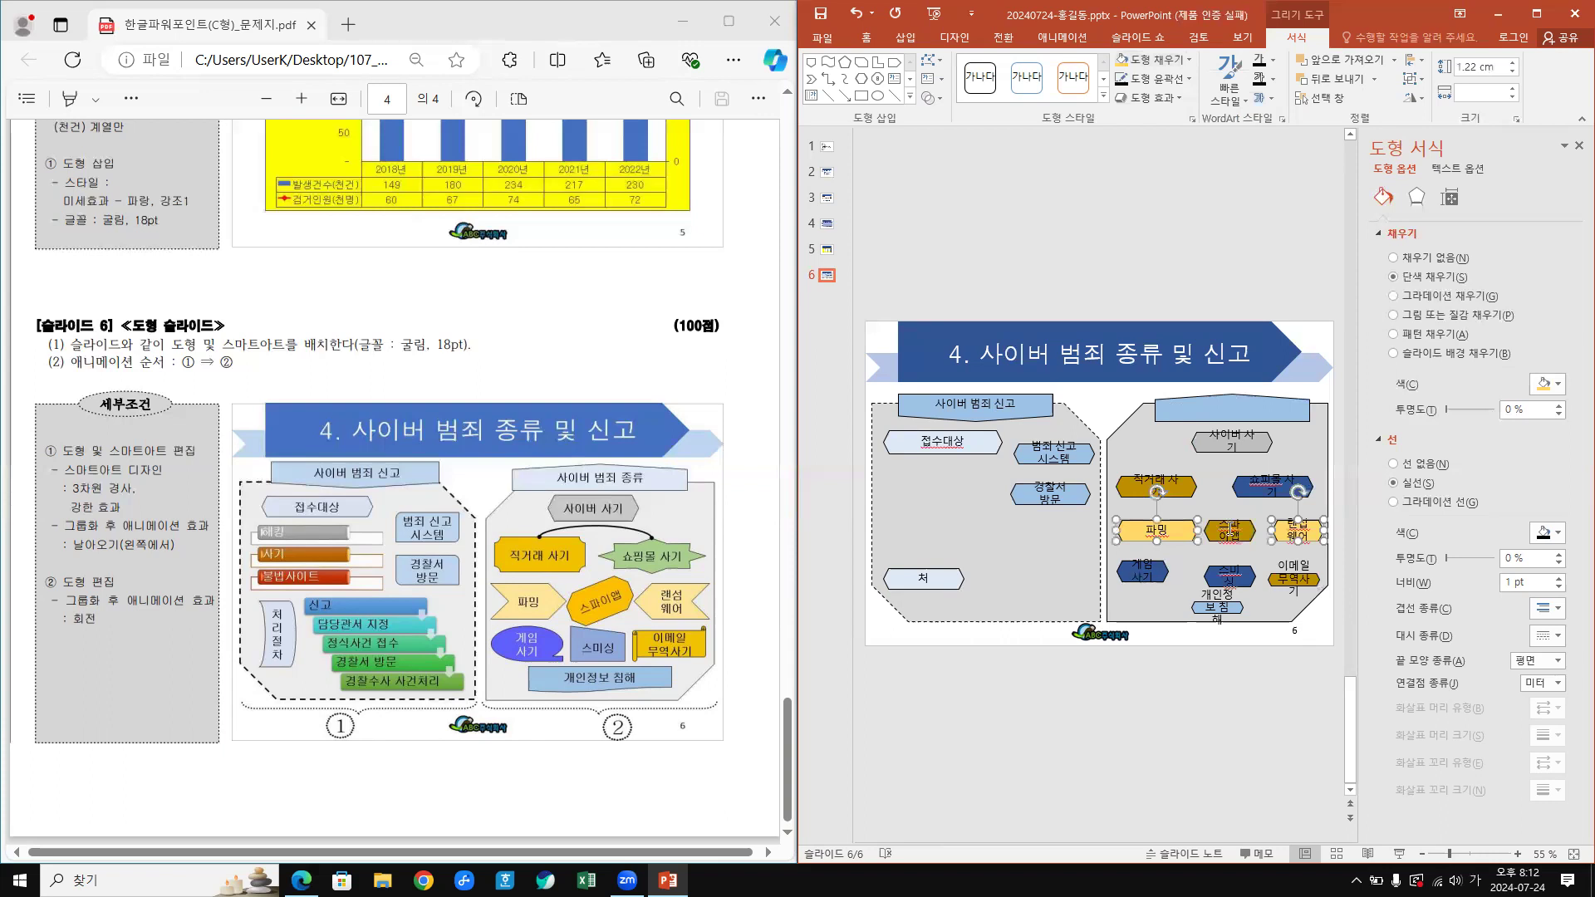
- Fill the 쇼핑몰 사기 shape with green, Lighter 40%, and the 스미싱 shape with blue, Lighter 40%
{"action": "left_click", "coordinate": [1269, 480]}
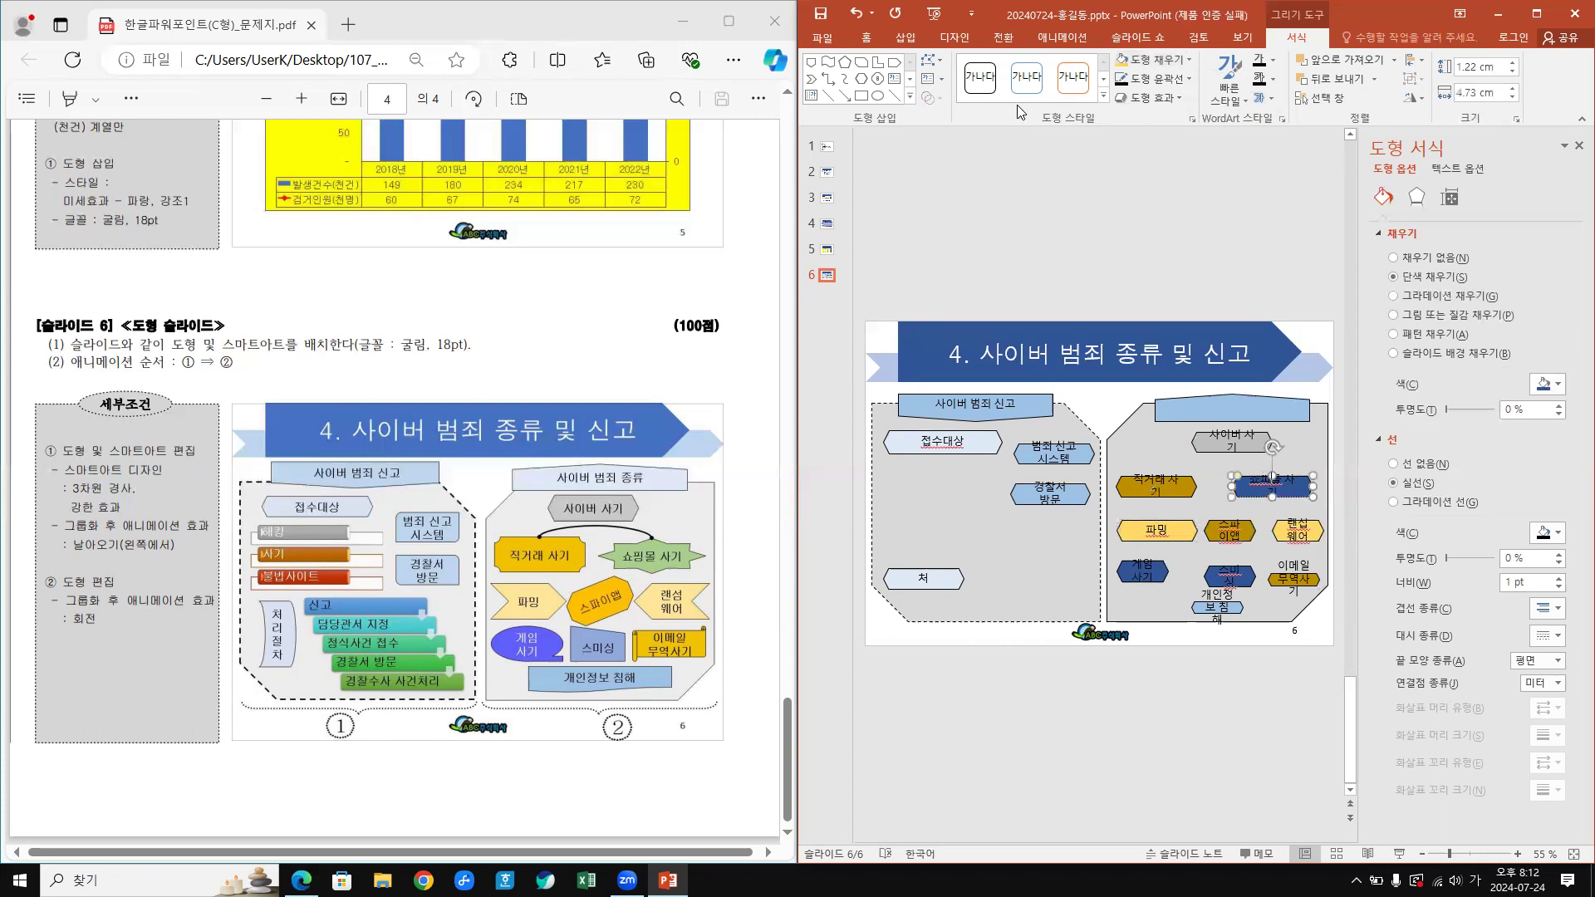
{"action": "left_click", "coordinate": [1170, 62]}
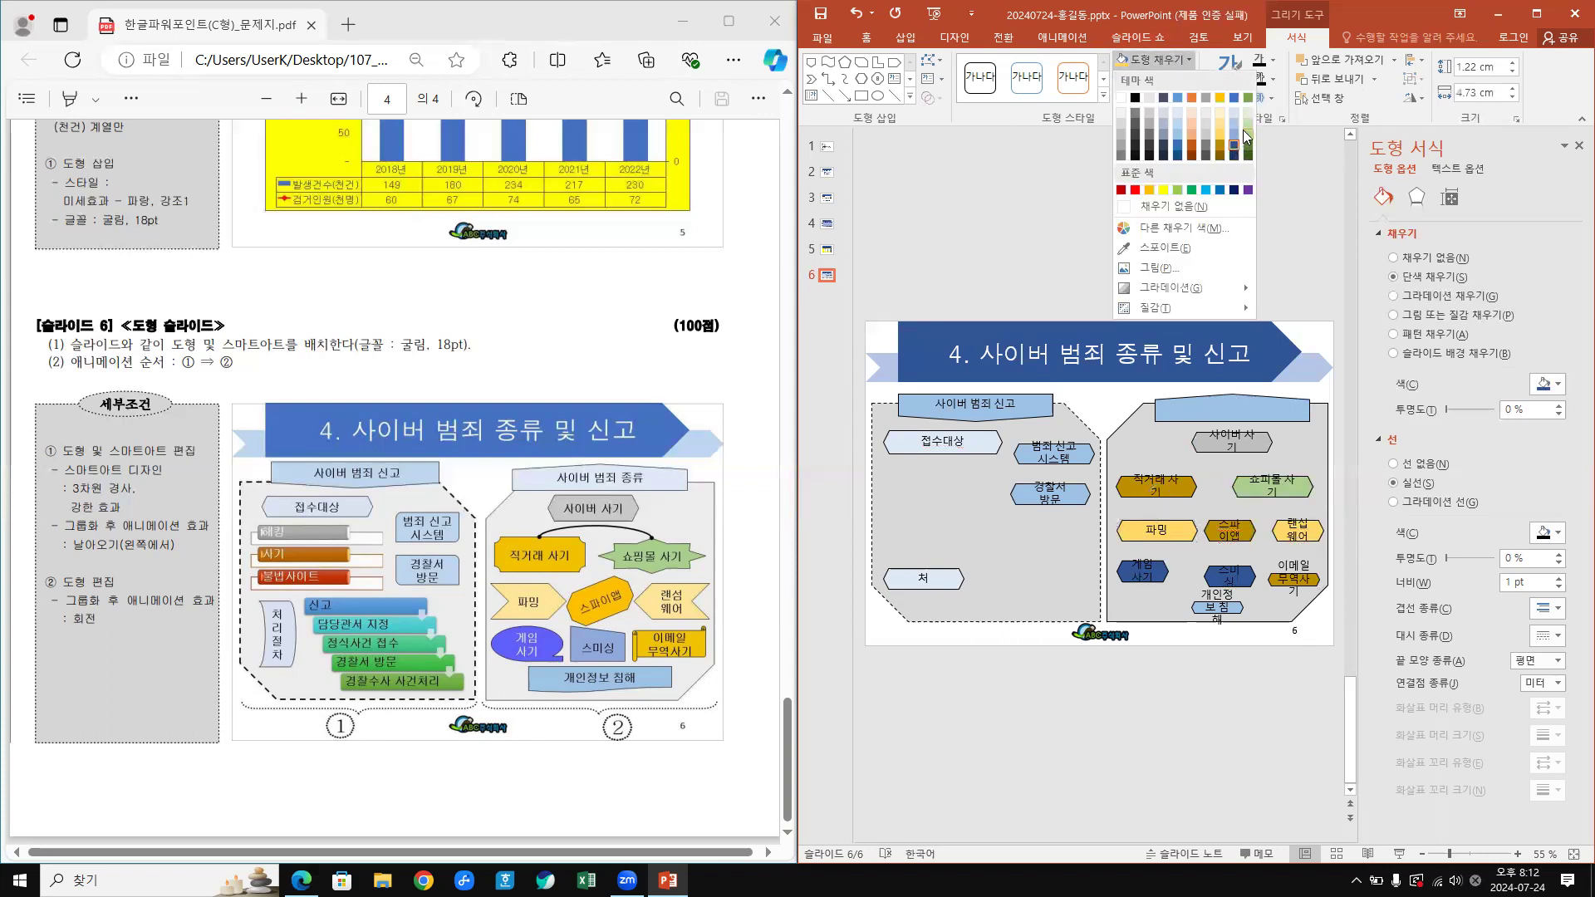
{"action": "left_click", "coordinate": [1246, 136]}
{"action": "key", "text": "Tab"}
{"action": "left_click", "coordinate": [1189, 58]}
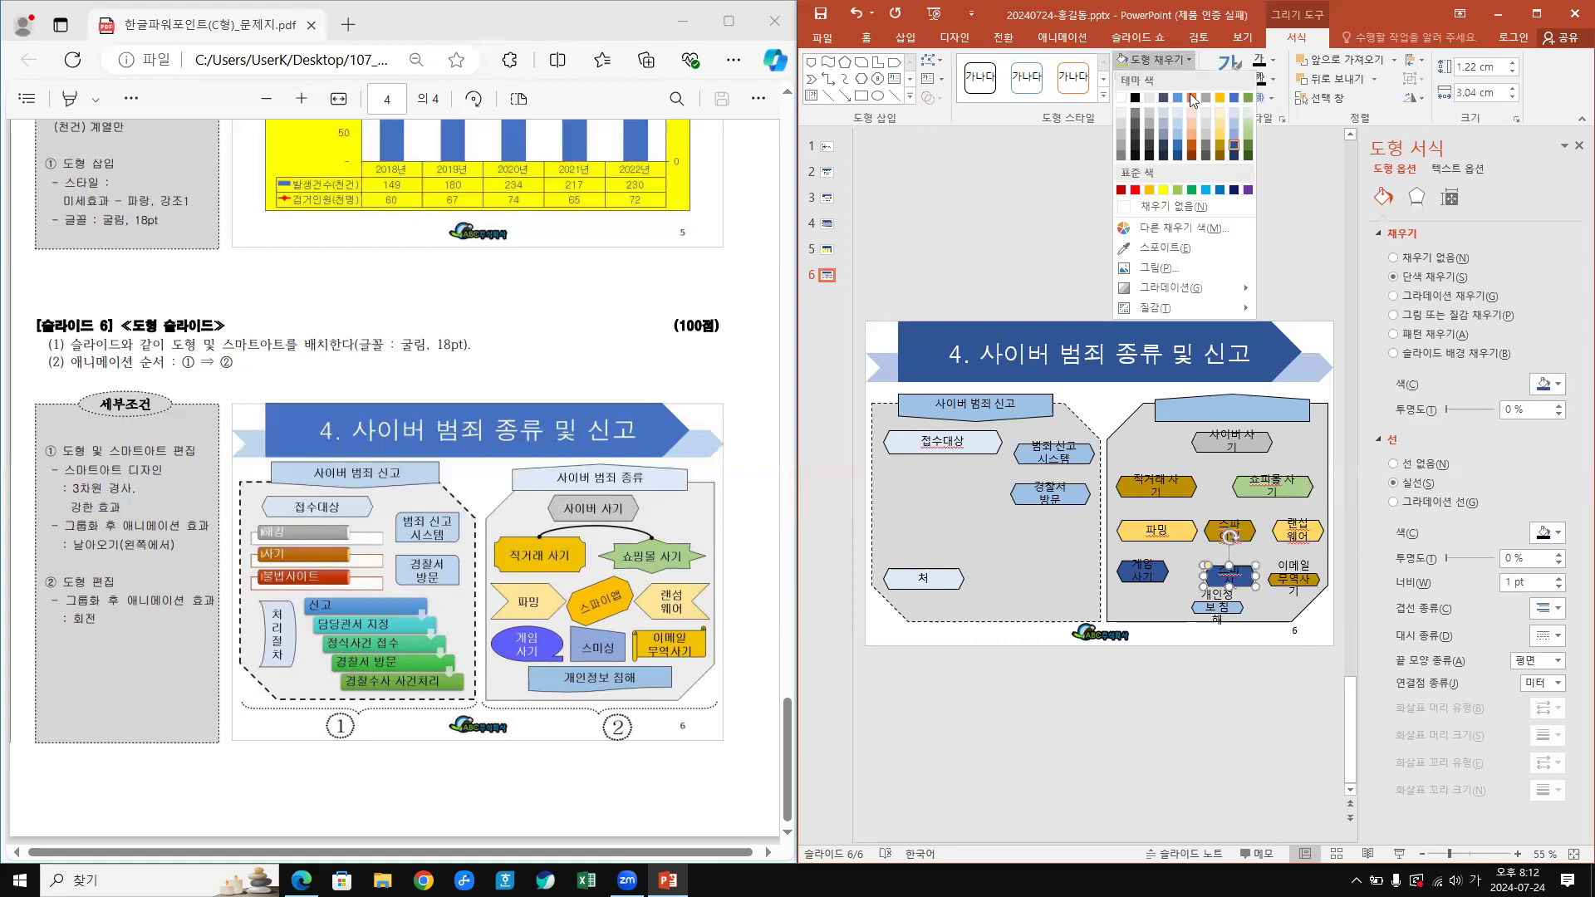
{"action": "left_click", "coordinate": [1178, 136]}
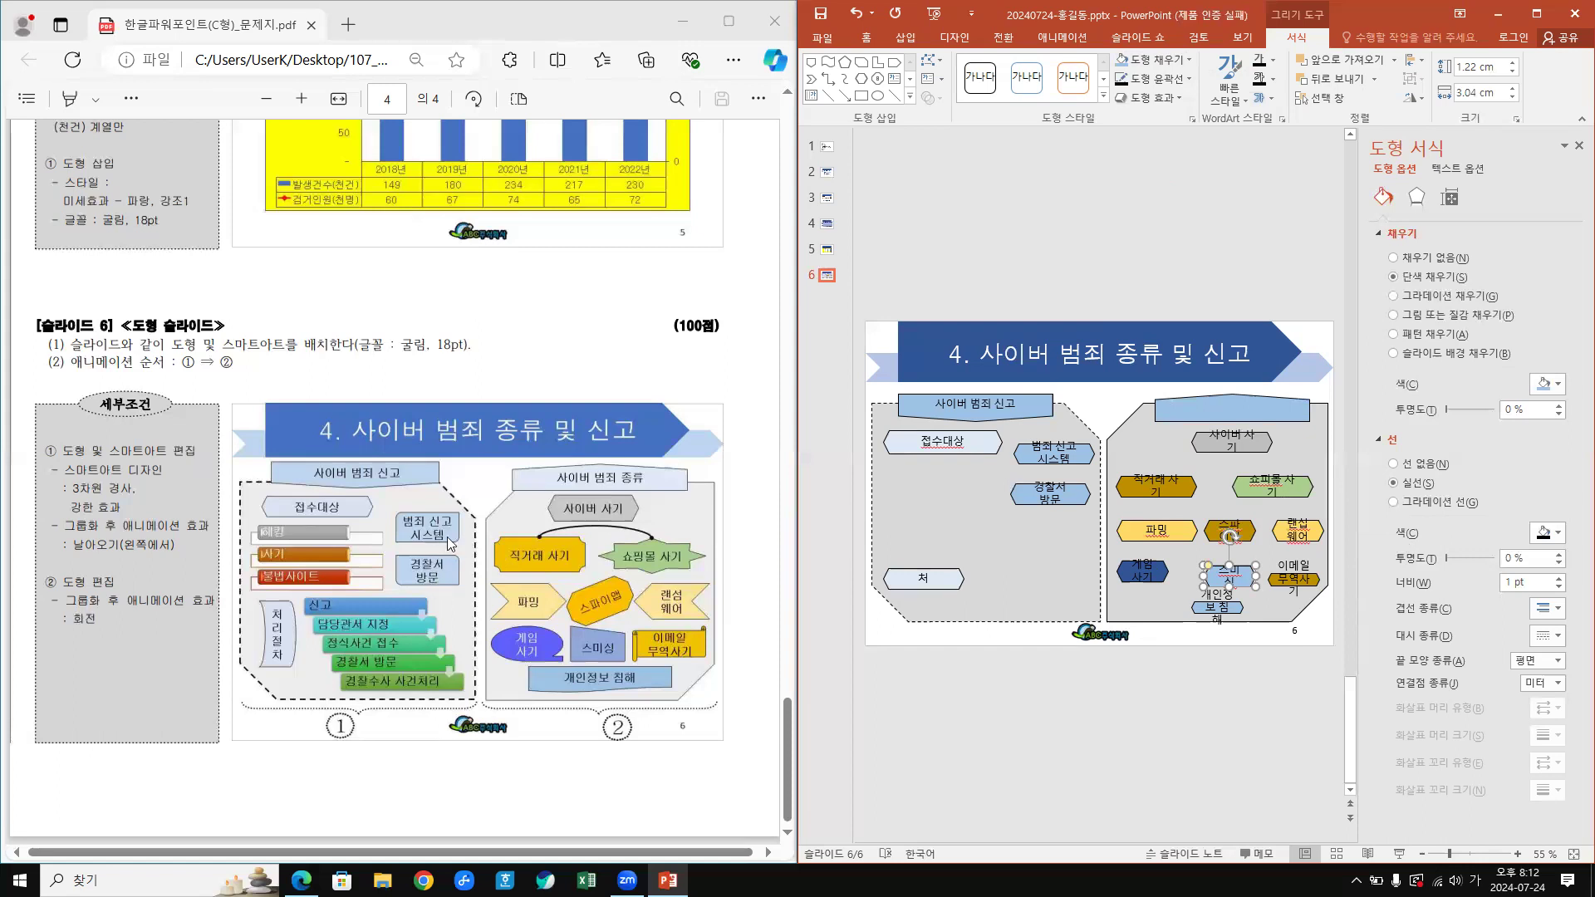
- Change the 범죄 신고 시스템 and 경찰서 방문 hexagons to the rectangle with one snipped and one rounded corner
{"action": "left_click", "coordinate": [1046, 447]}
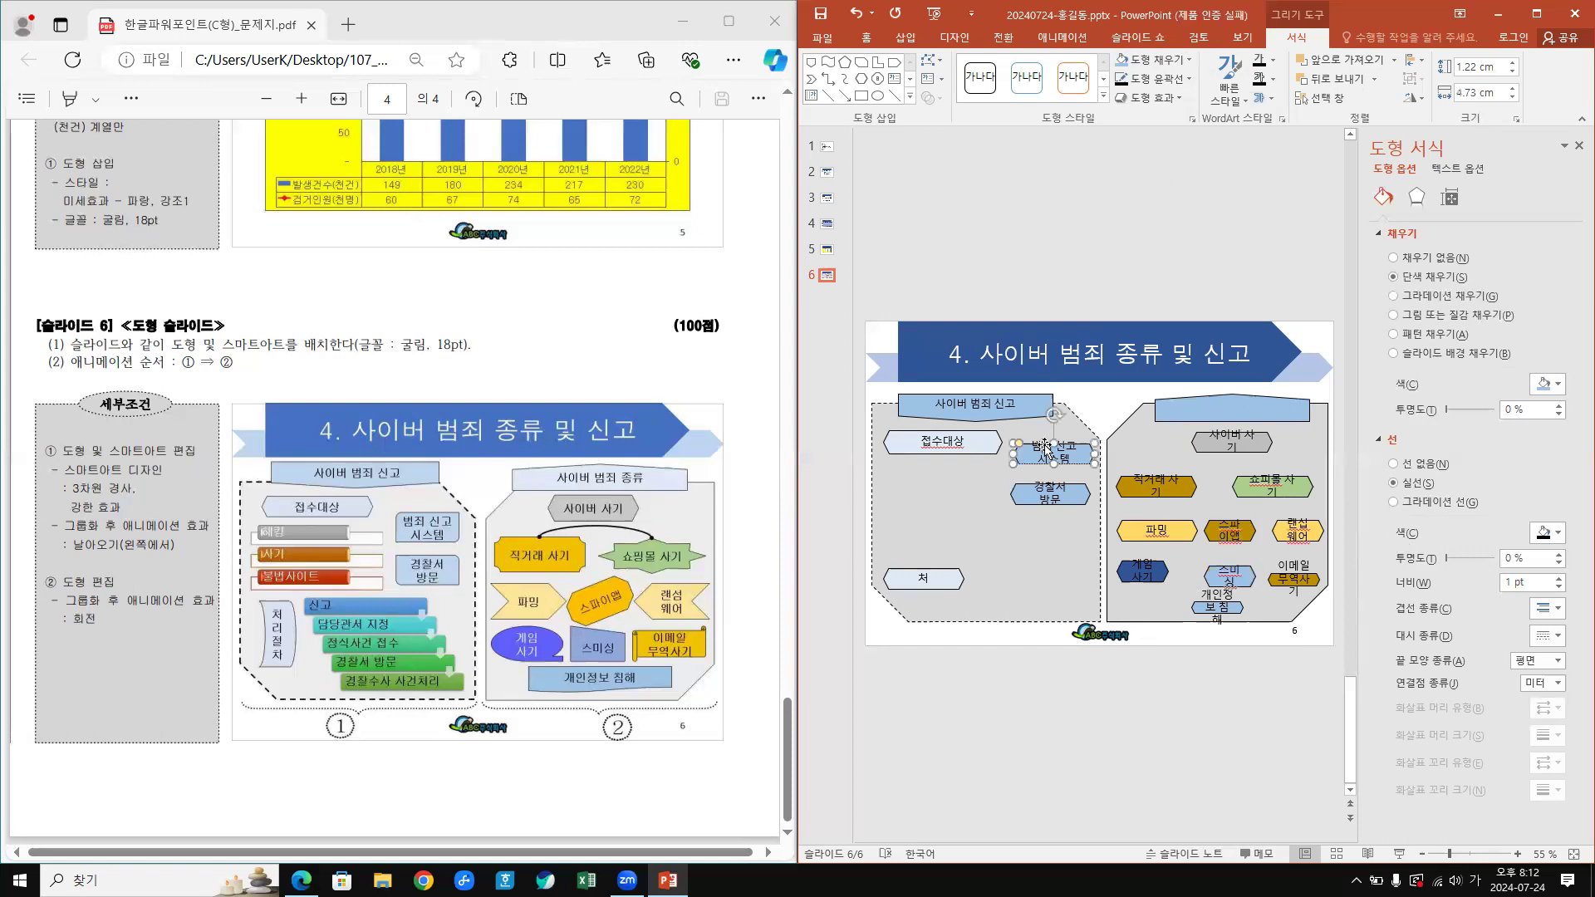
{"action": "left_click", "coordinate": [1069, 490], "text": "shift"}
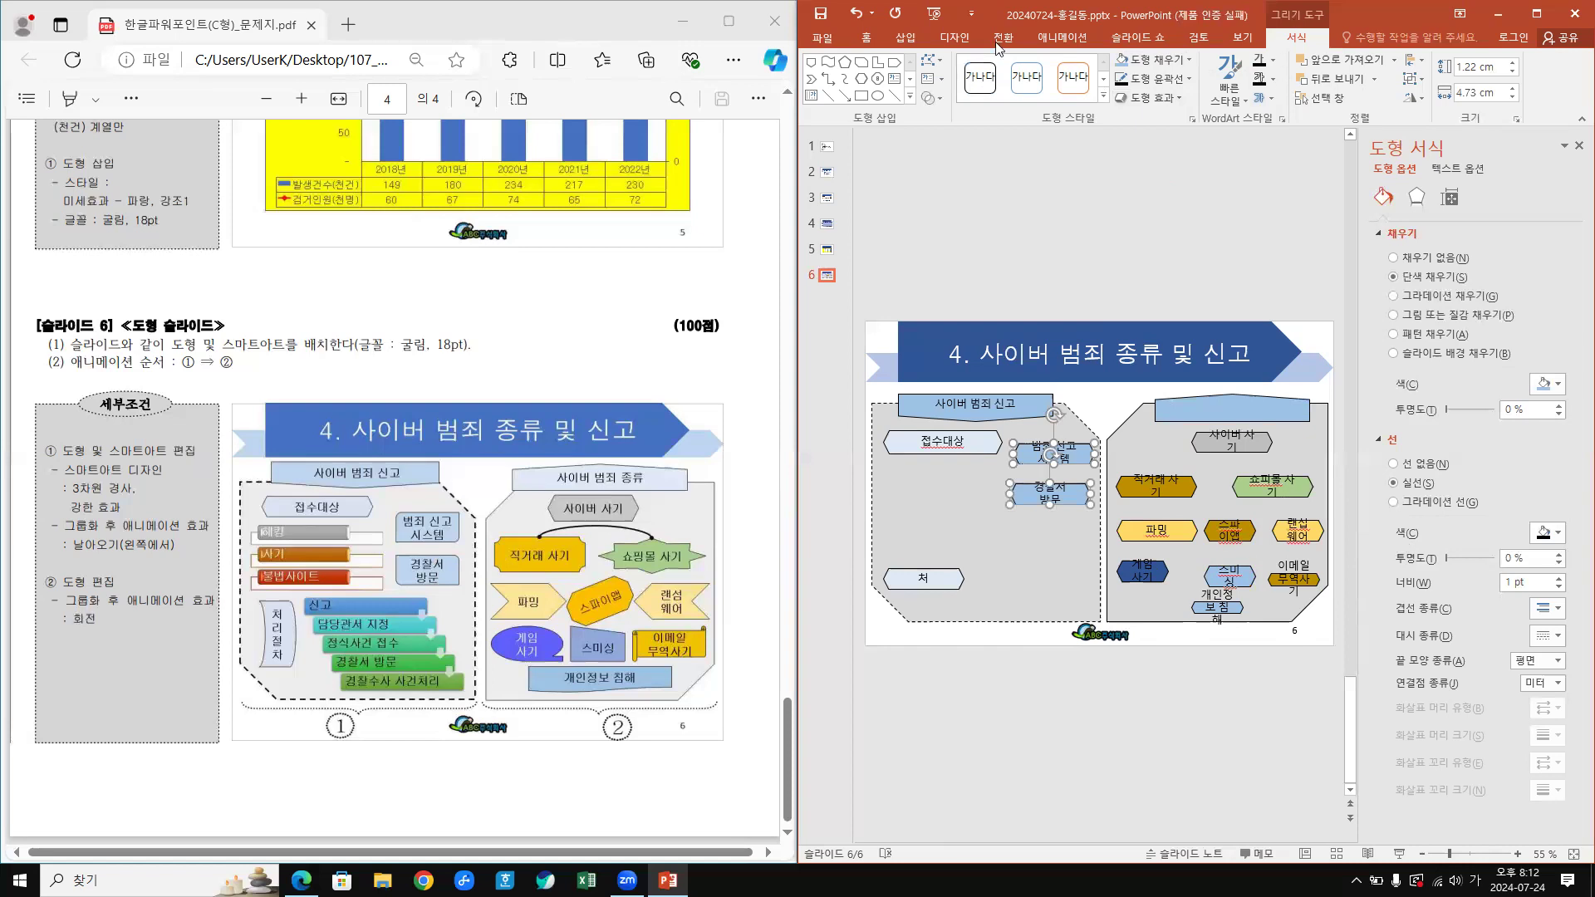
{"action": "left_click", "coordinate": [932, 60]}
{"action": "mouse_move", "coordinate": [972, 78]}
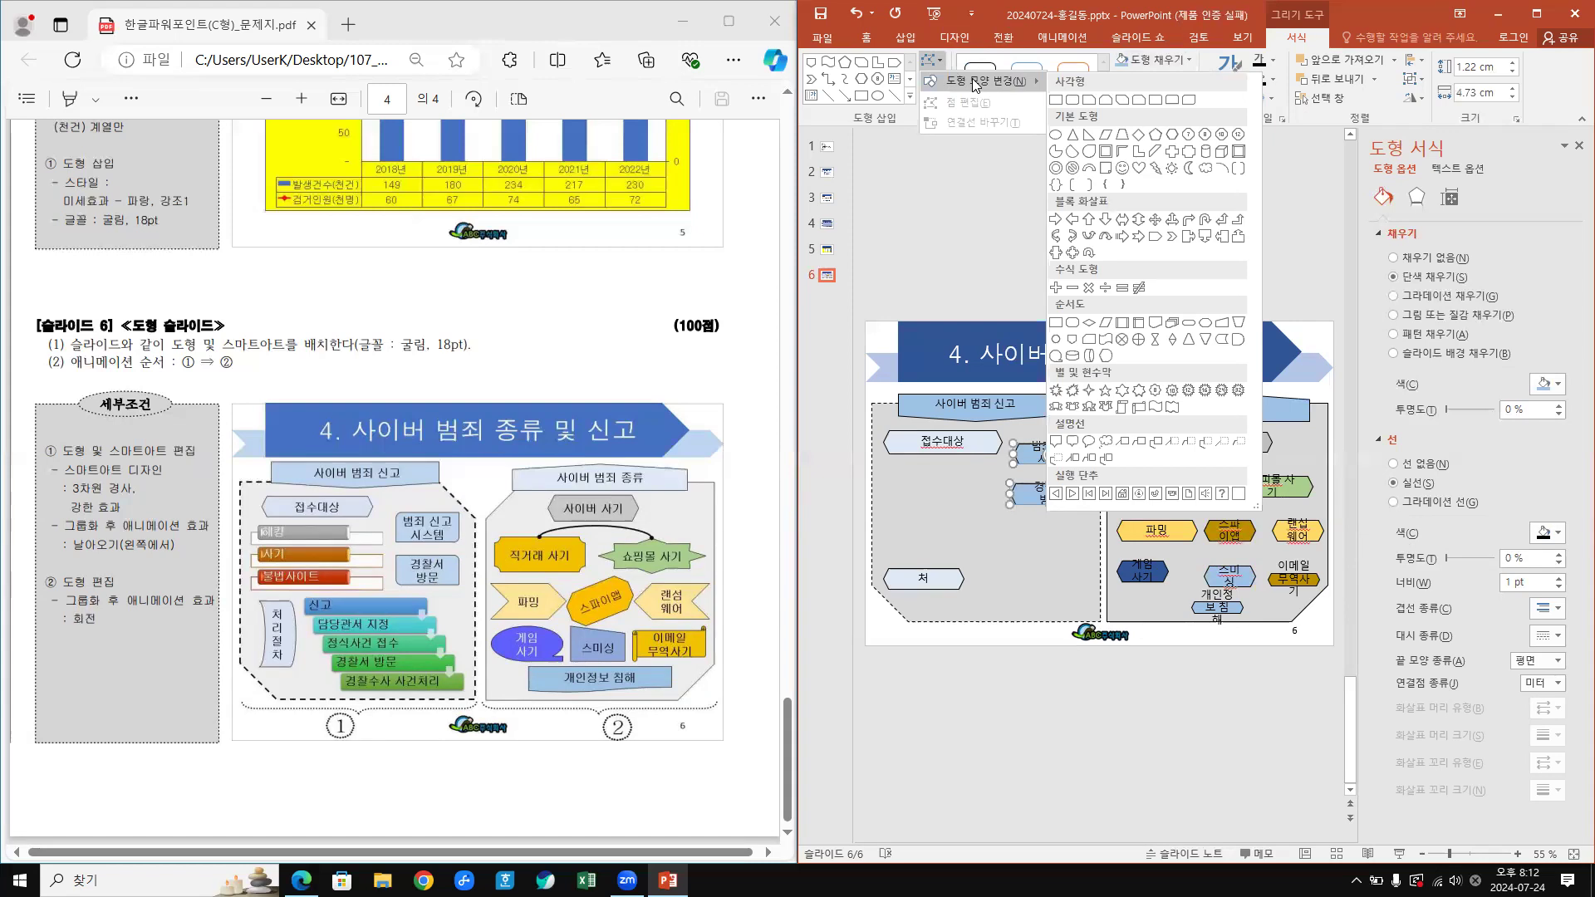
{"action": "left_click", "coordinate": [1141, 104]}
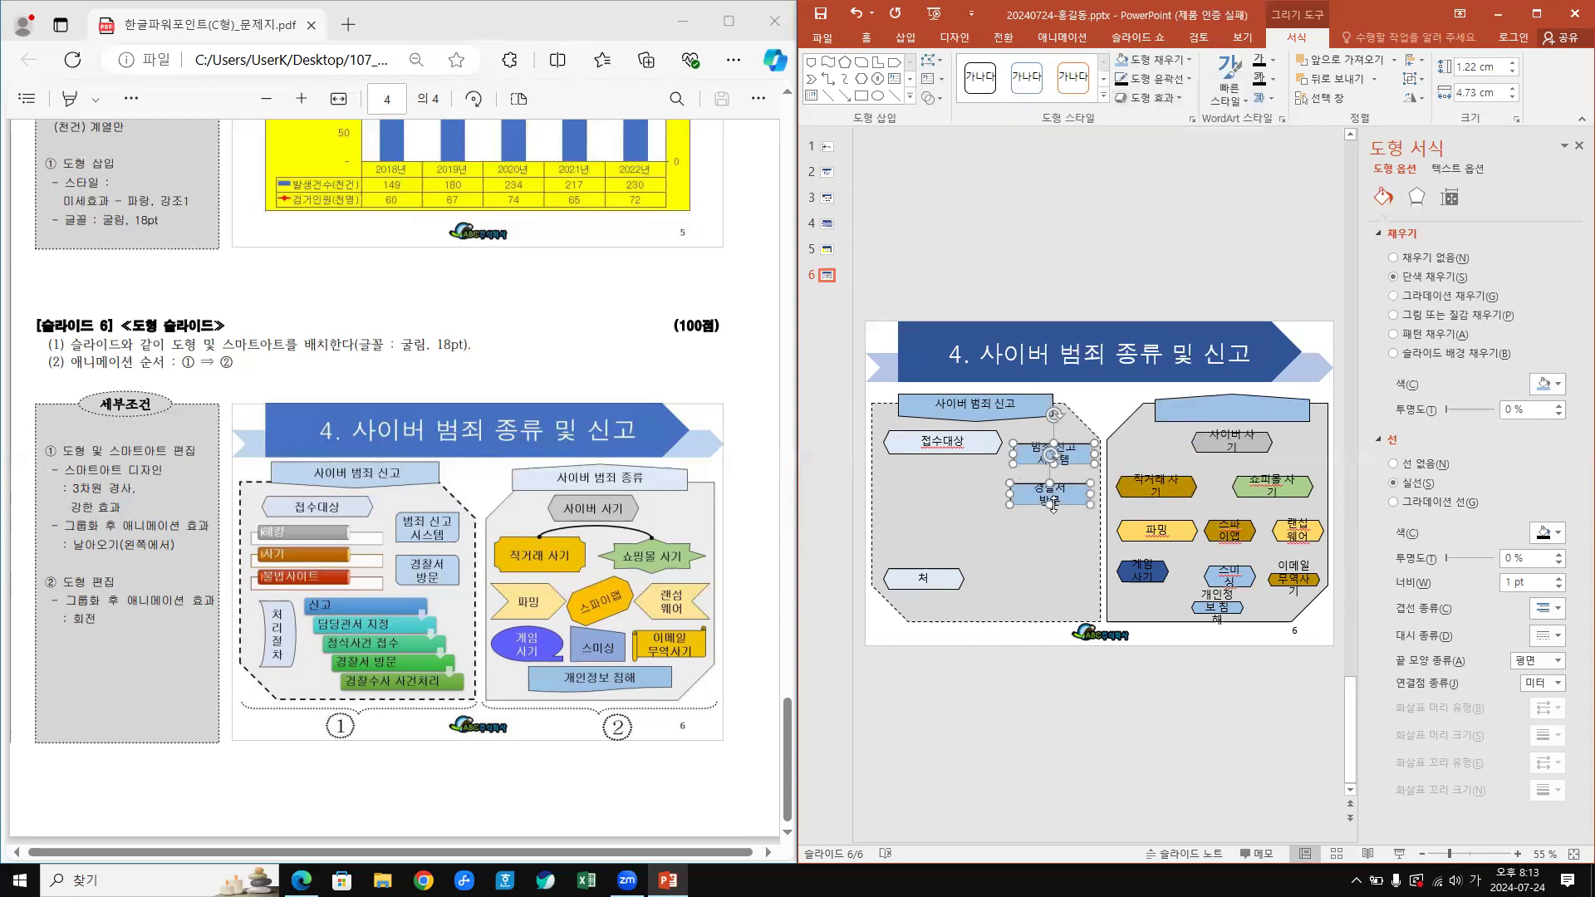
- Enlarge the 범죄 신고 시스템 shape to about 1.52 × 4.95 cm and the 경찰서 방문 shape to about 1.66 × 4.95 cm
{"action": "left_click", "coordinate": [1161, 676]}
{"action": "left_click", "coordinate": [1059, 449]}
{"action": "left_click_drag", "start_coordinate": [1008, 444], "coordinate": [1009, 435]}
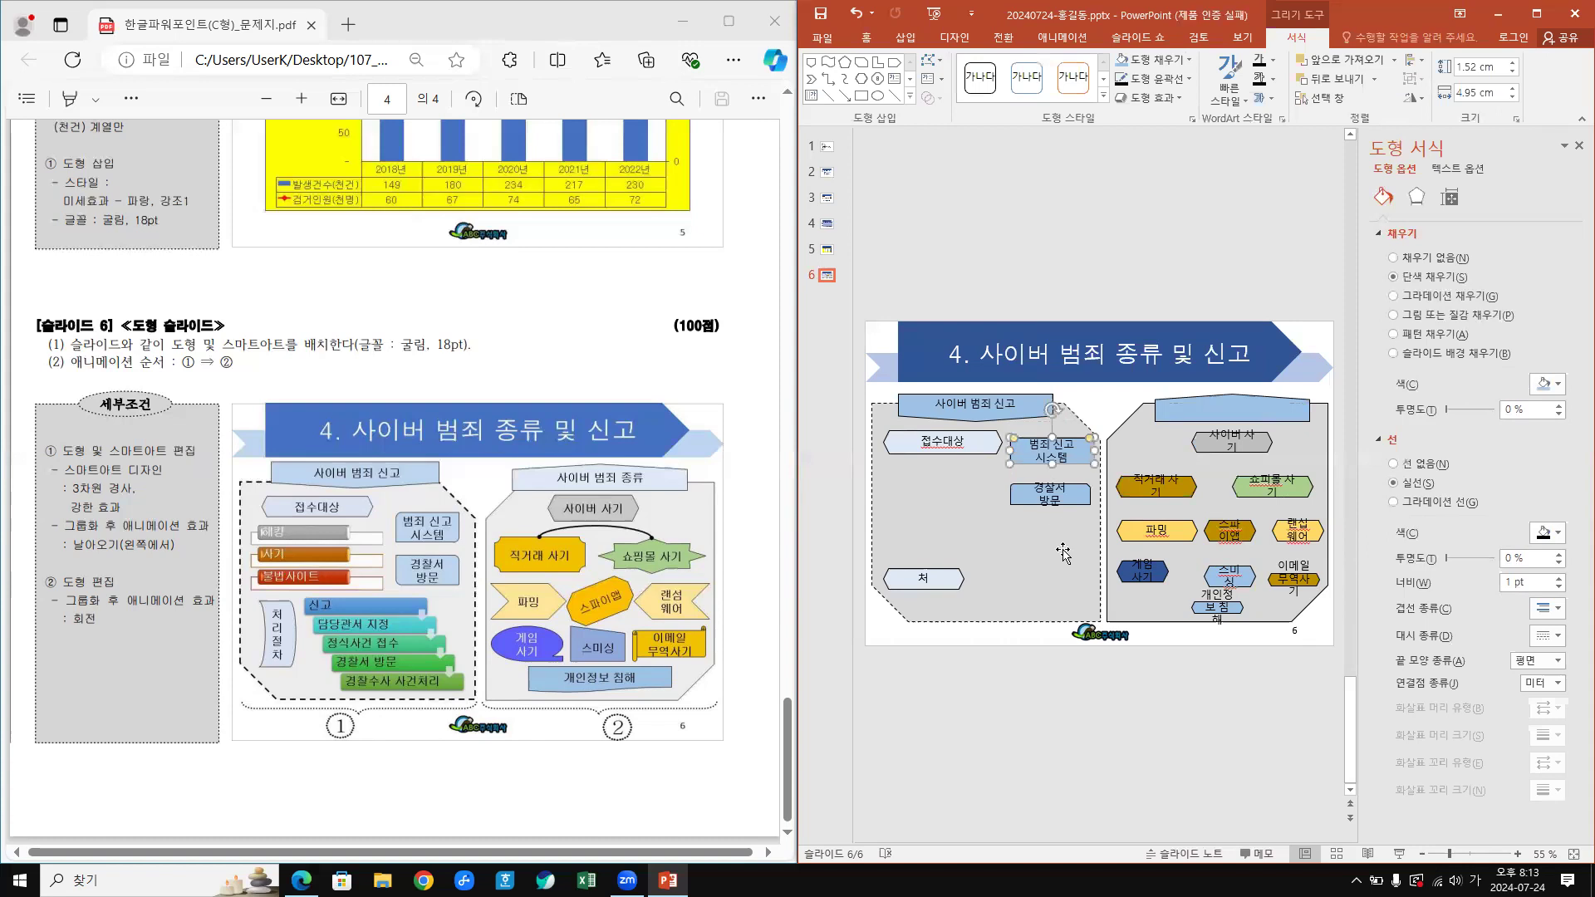
{"action": "left_click", "coordinate": [1015, 490]}
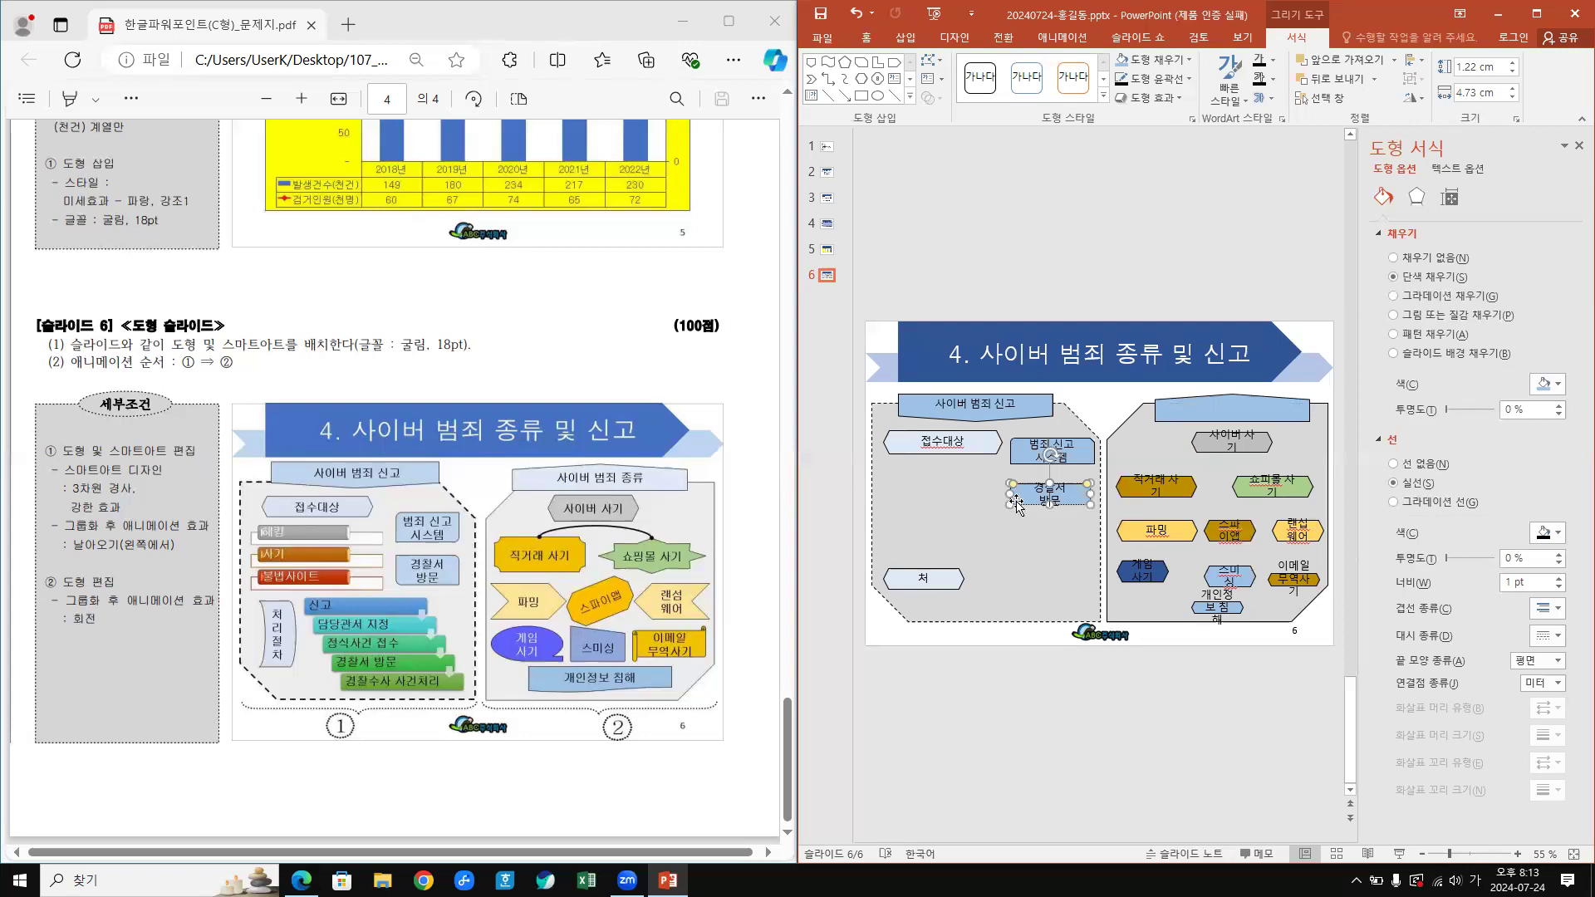
{"action": "left_click_drag", "start_coordinate": [1094, 513], "coordinate": [1095, 512]}
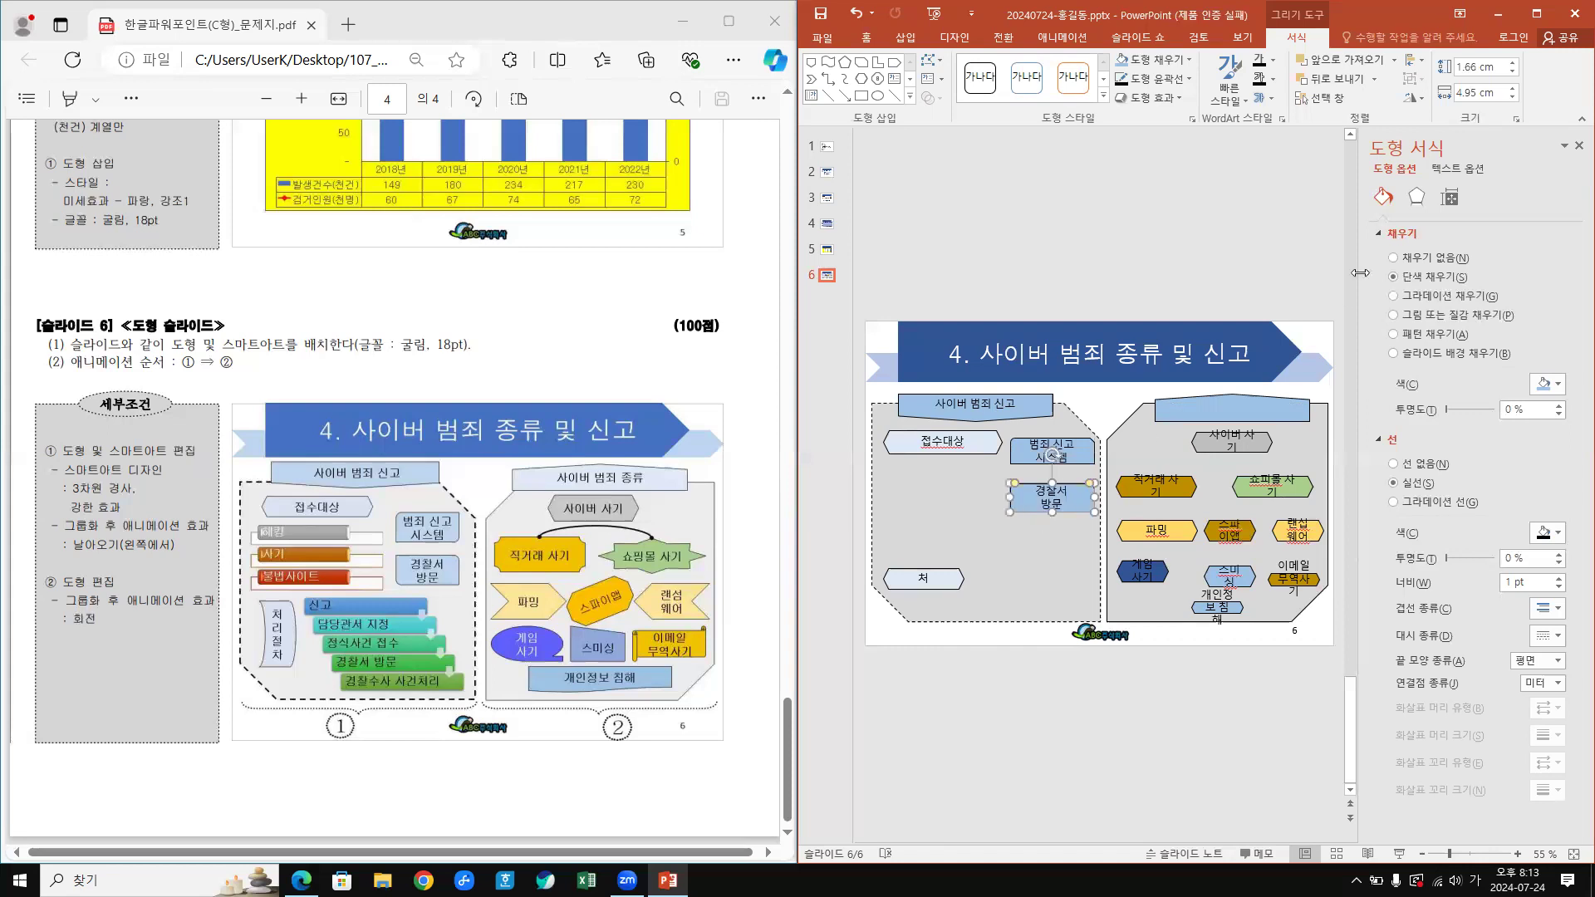
- Flip the 경찰서 방문 shape horizontally
{"action": "left_click", "coordinate": [1421, 97]}
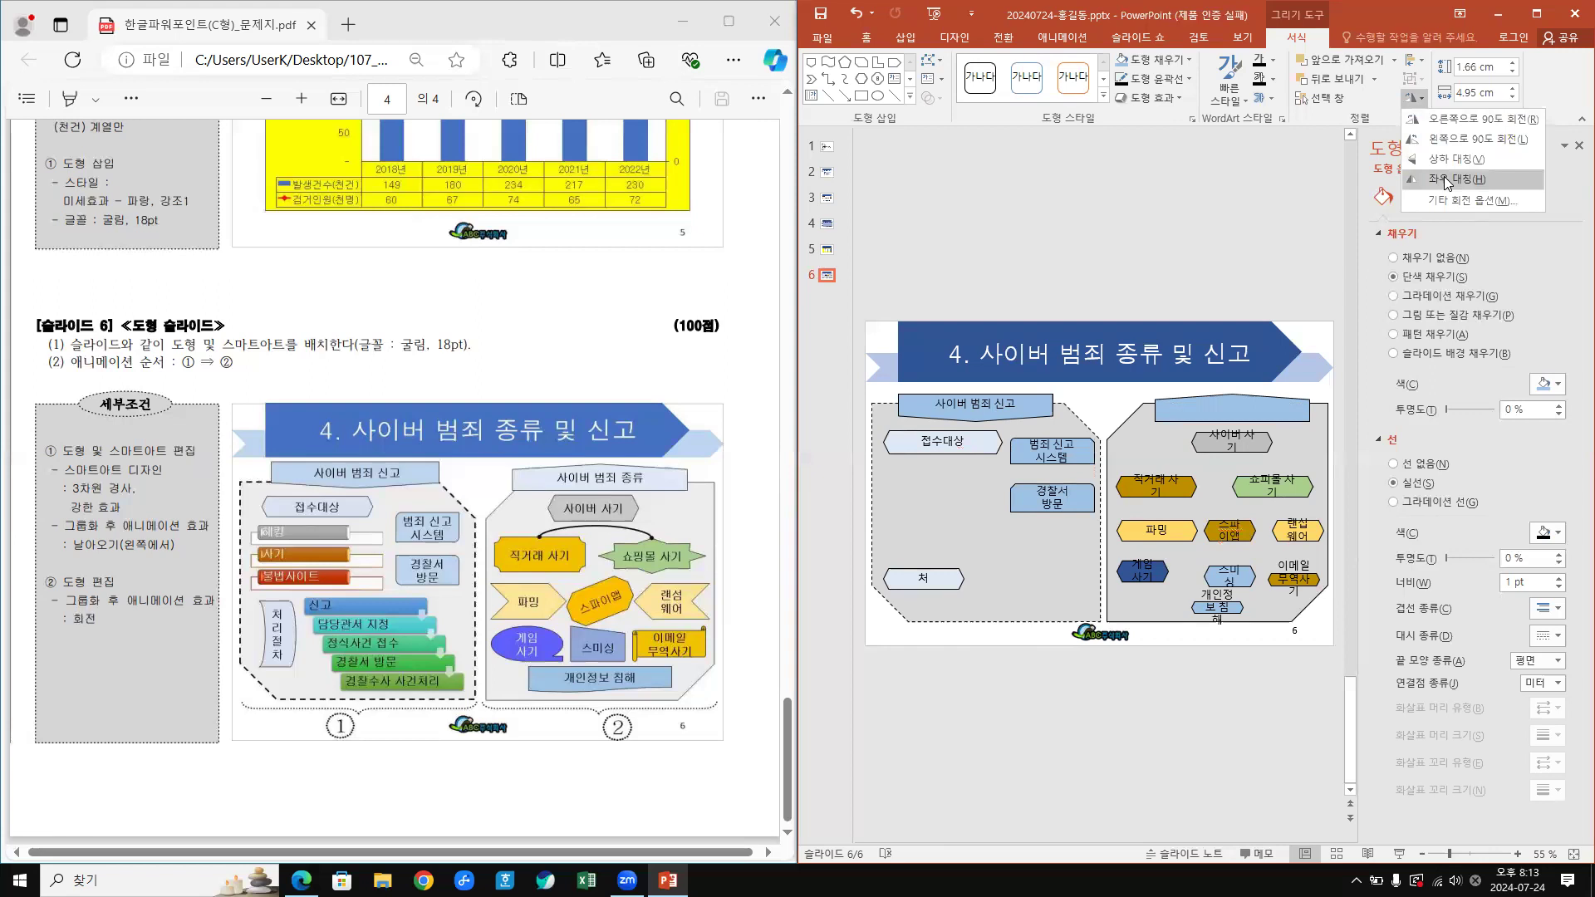
{"action": "left_click", "coordinate": [1445, 178]}
{"action": "left_click", "coordinate": [1039, 561]}
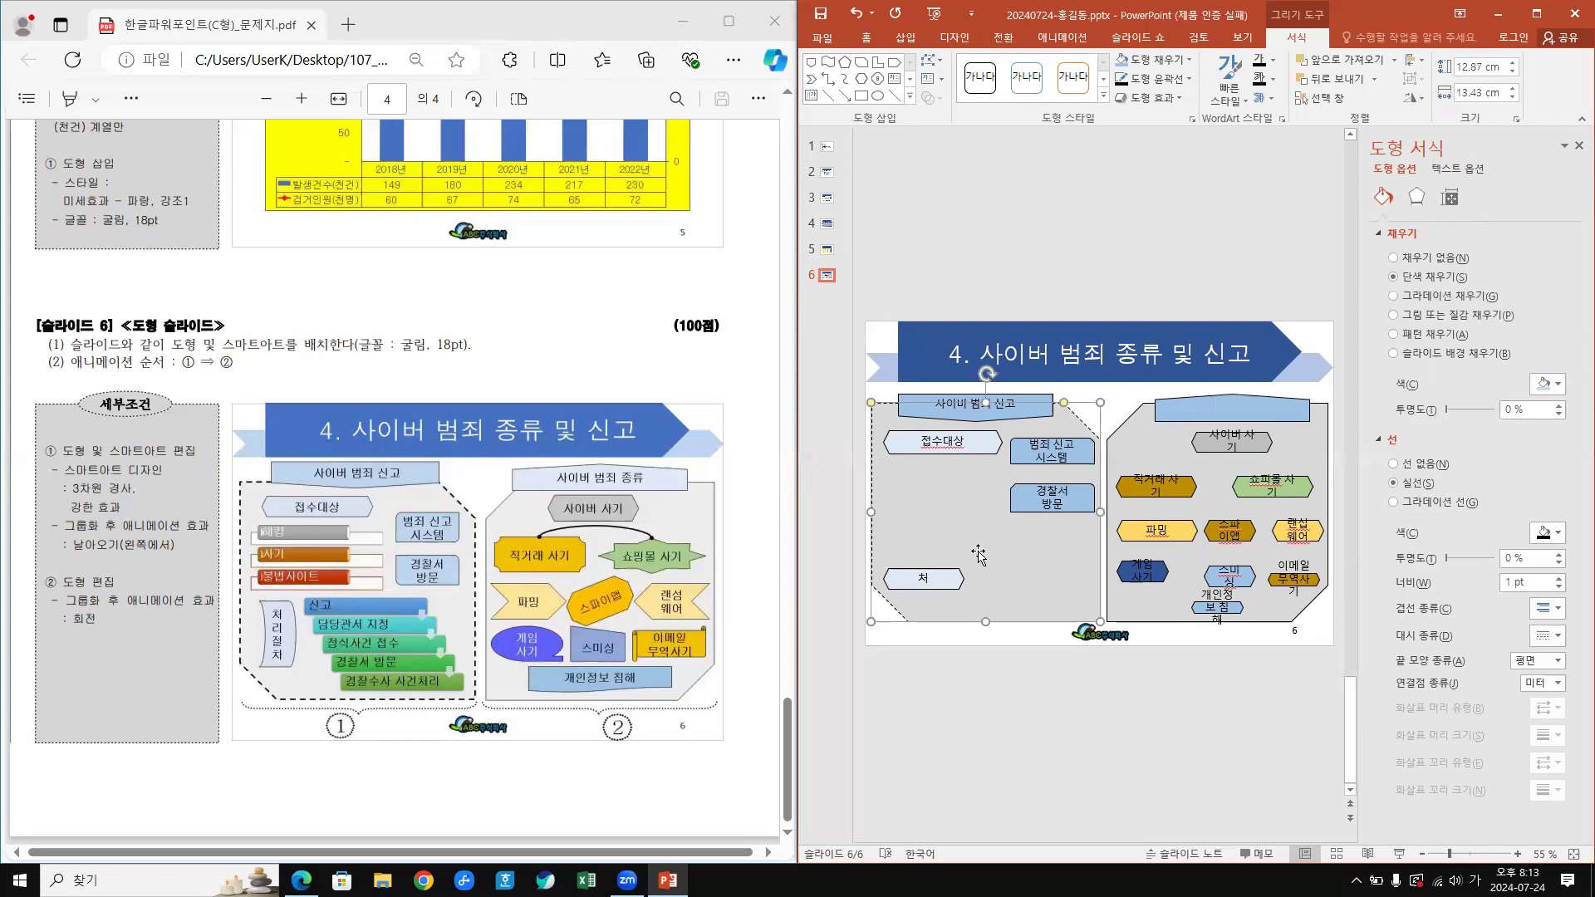
- Change the 범죄 신고 시스템 and 경찰서 방문 shapes to the rectangle with rounded diagonal corners (대각선 방향의 모서리가 둥근 사각형)
{"action": "left_click", "coordinate": [1058, 440]}
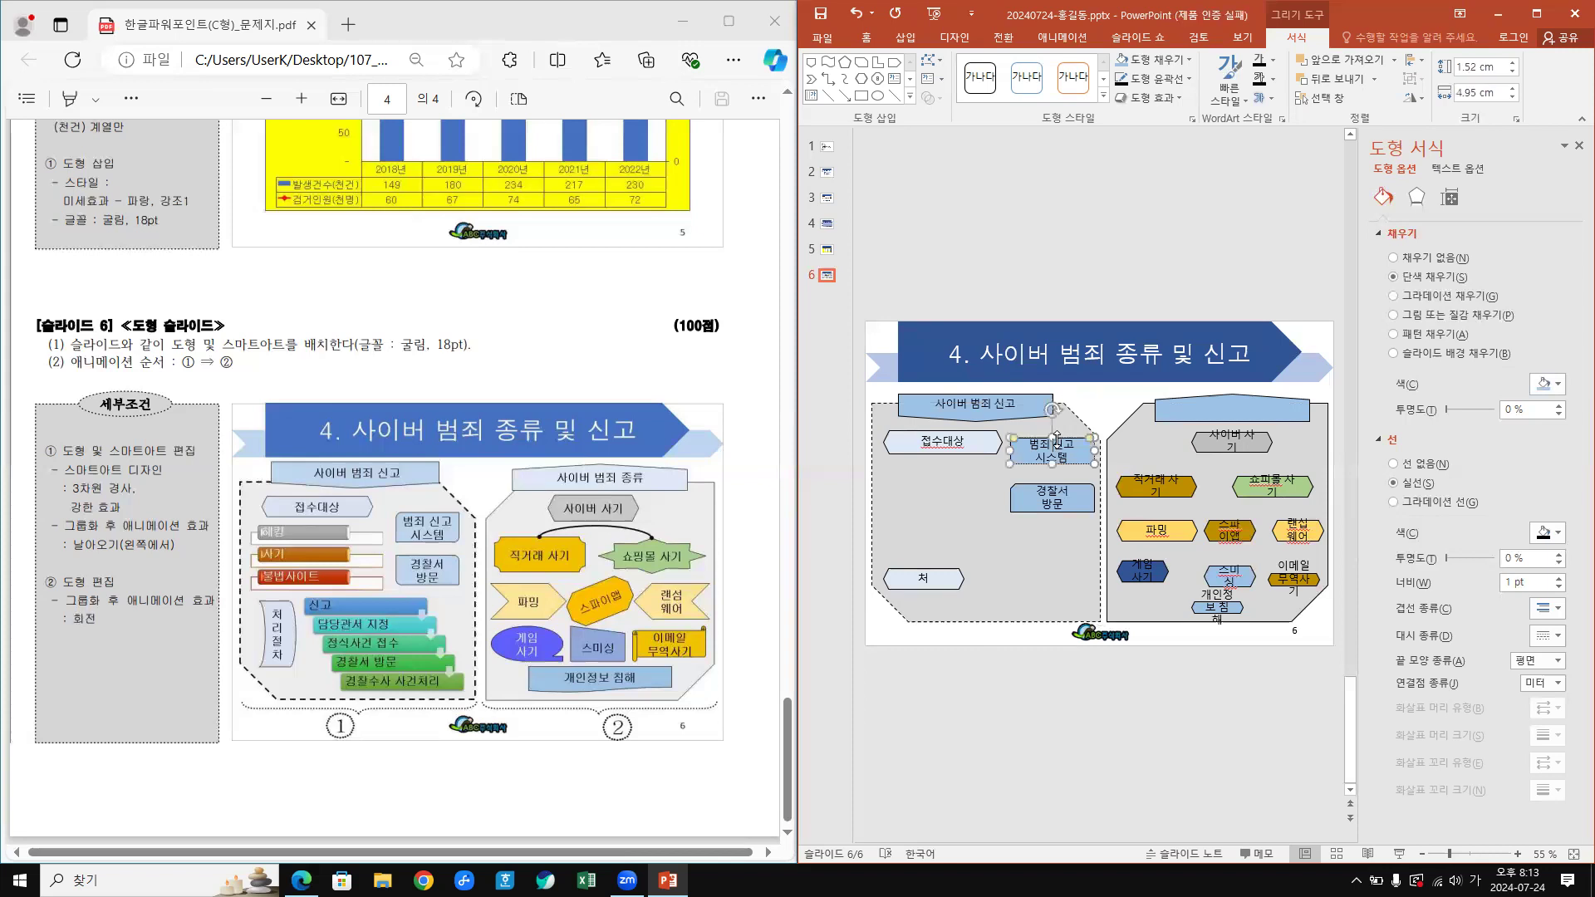
{"action": "left_click", "coordinate": [1058, 490], "text": "shift"}
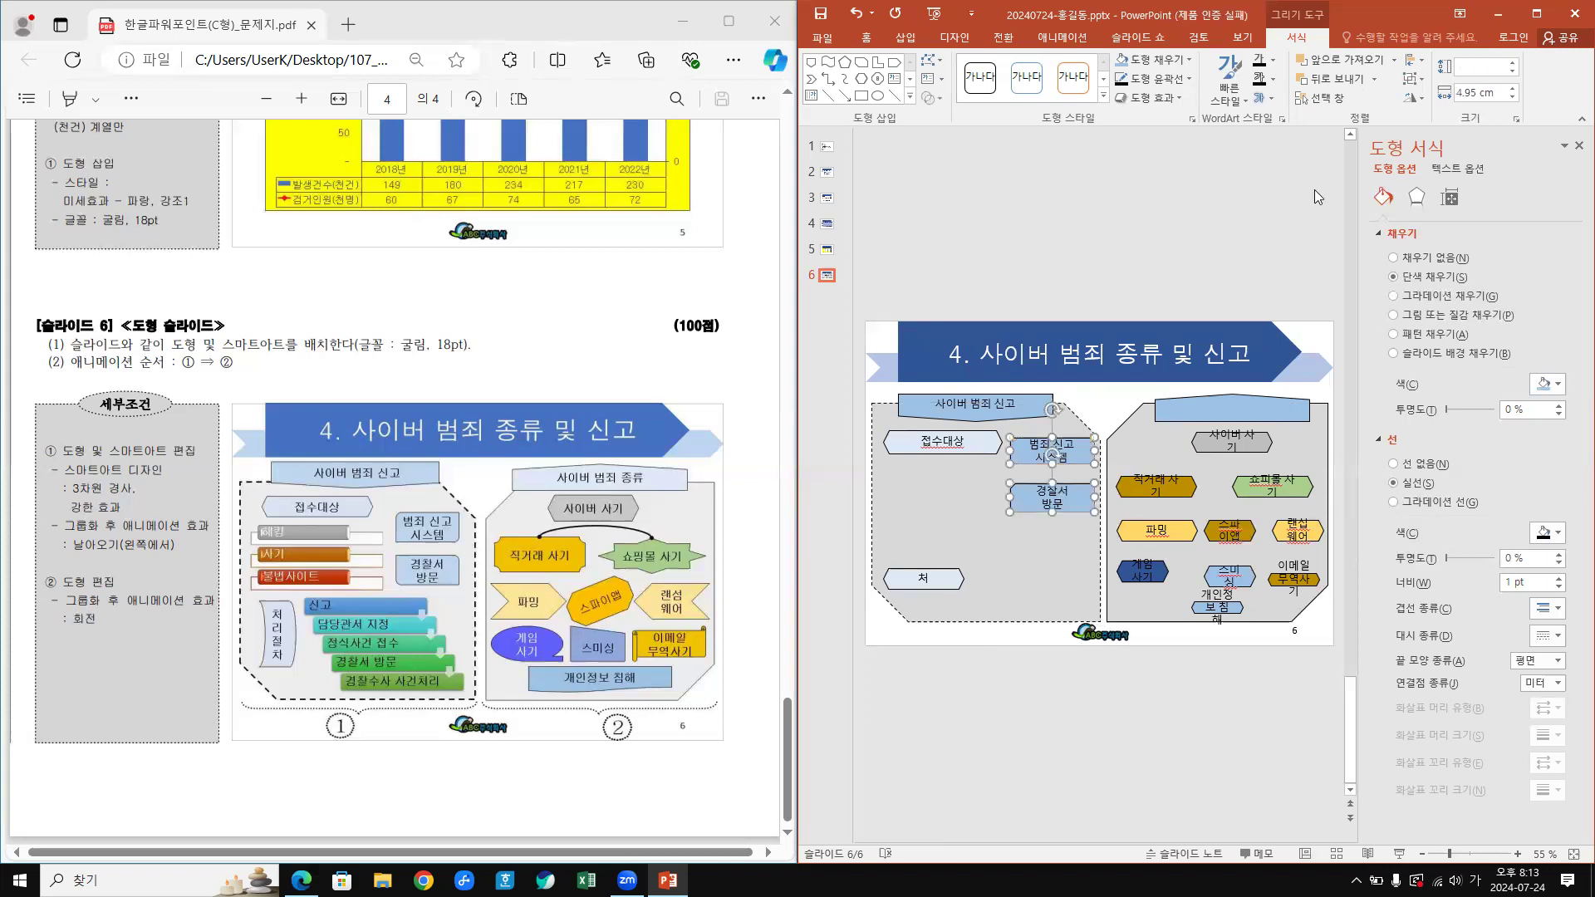
{"action": "left_click", "coordinate": [930, 59]}
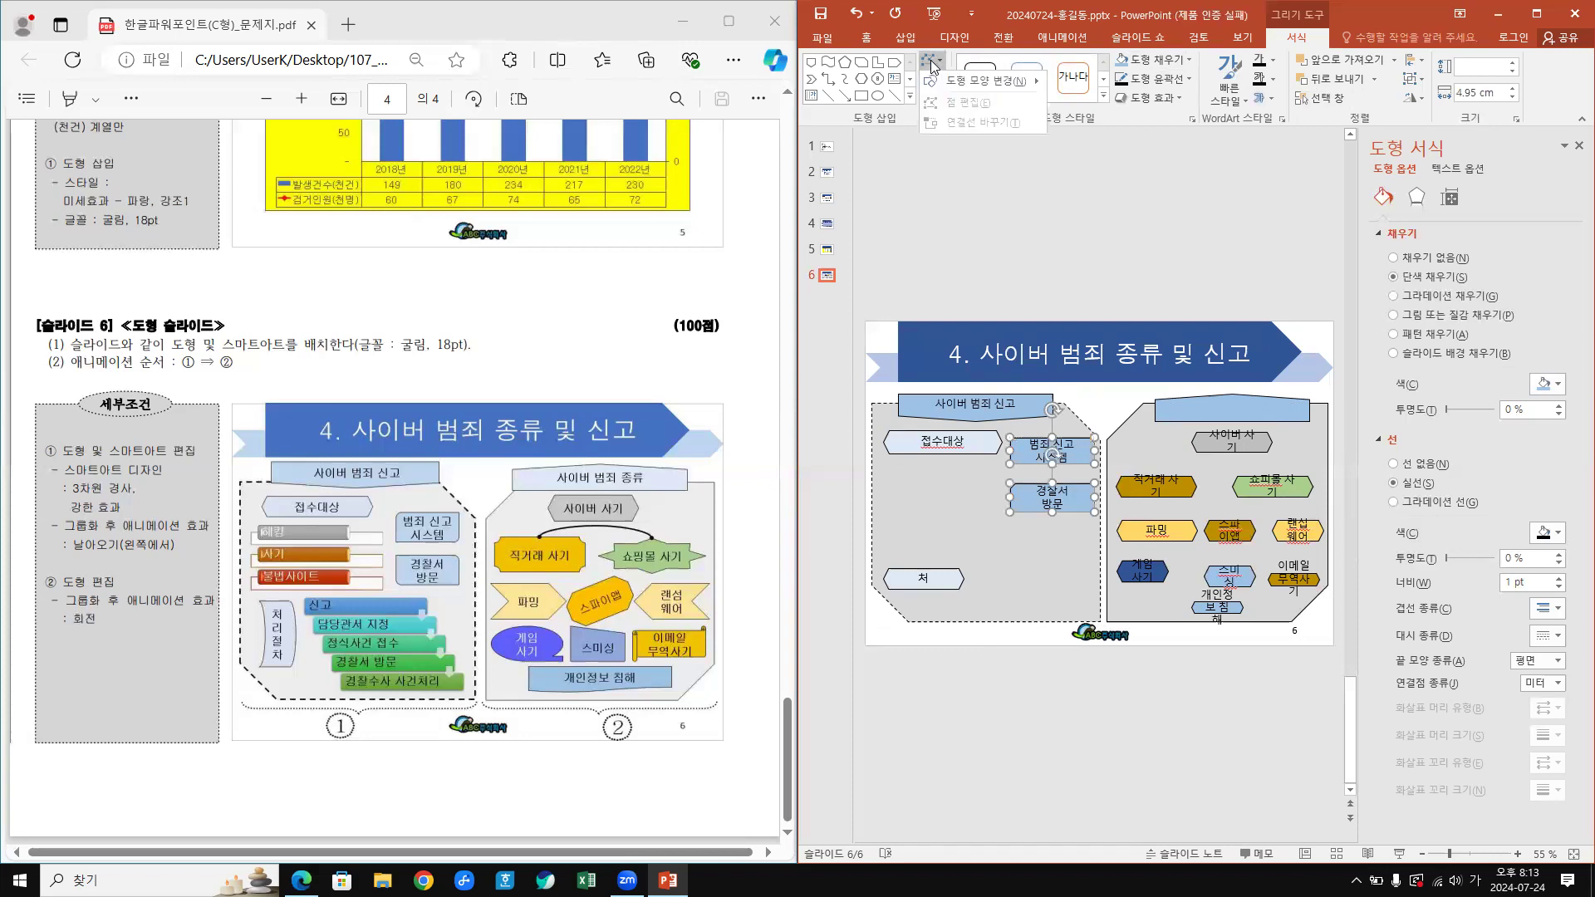
{"action": "mouse_move", "coordinate": [977, 78]}
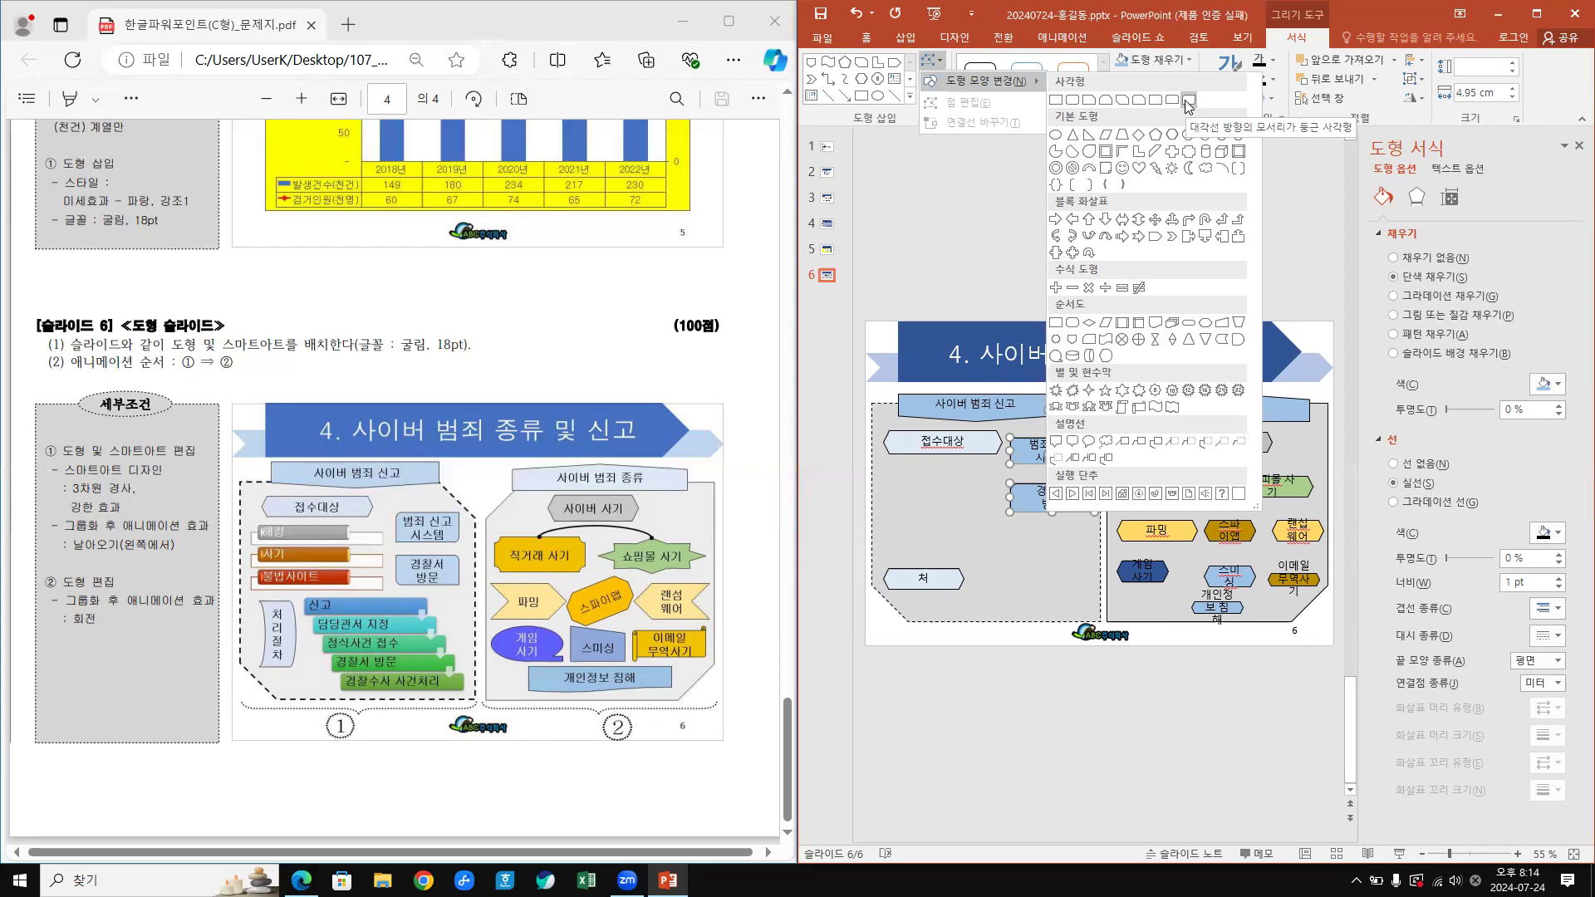
{"action": "left_click", "coordinate": [1187, 101]}
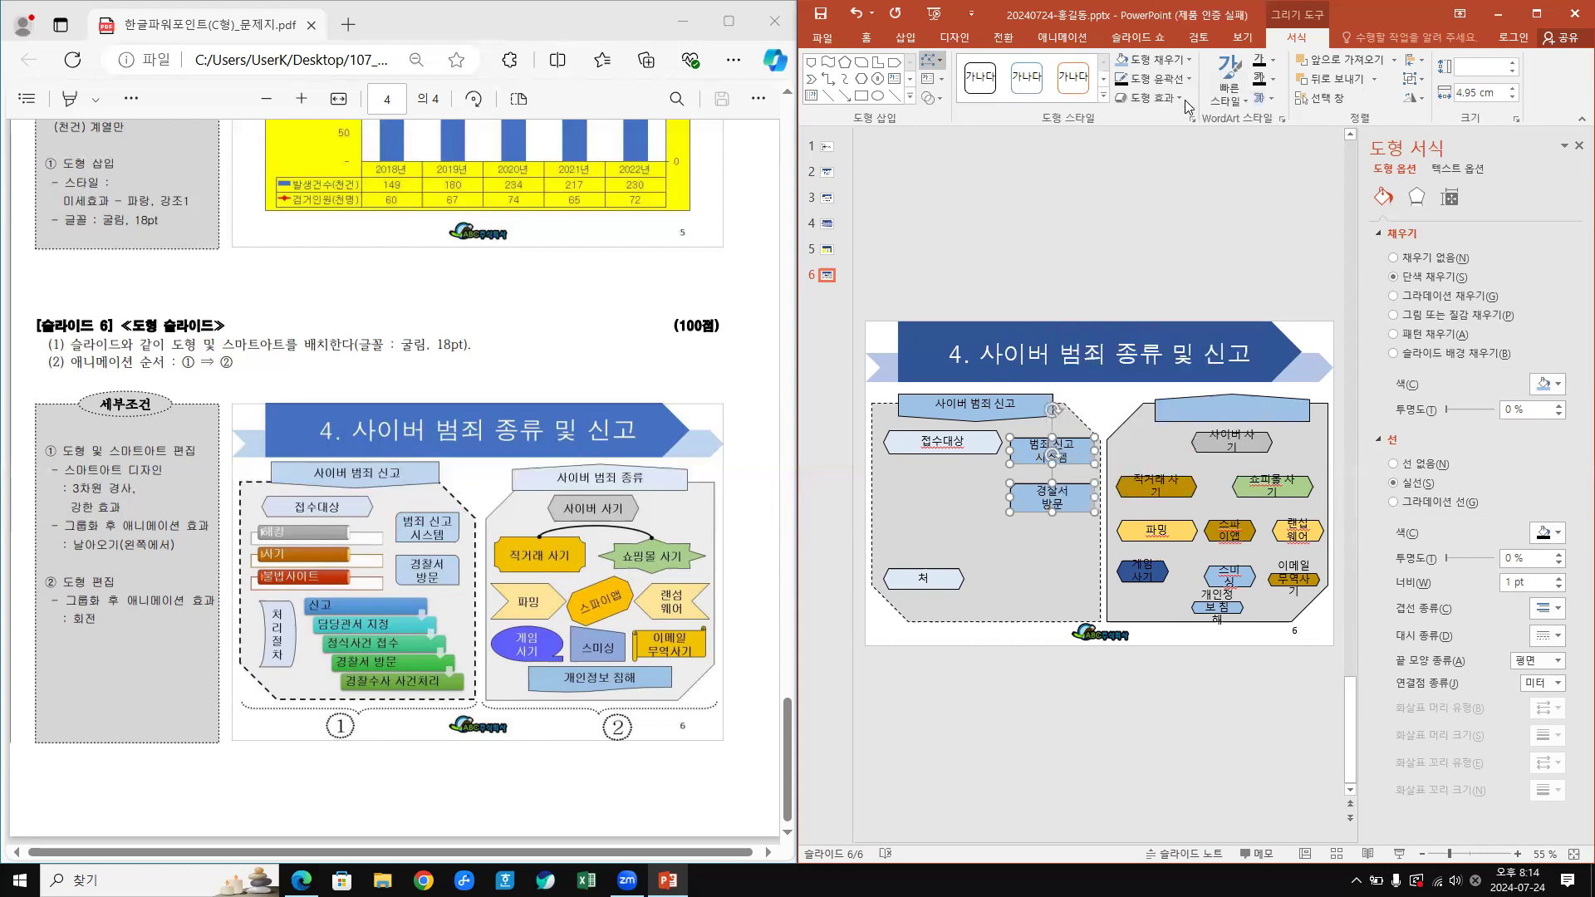
{"action": "left_click", "coordinate": [1168, 266]}
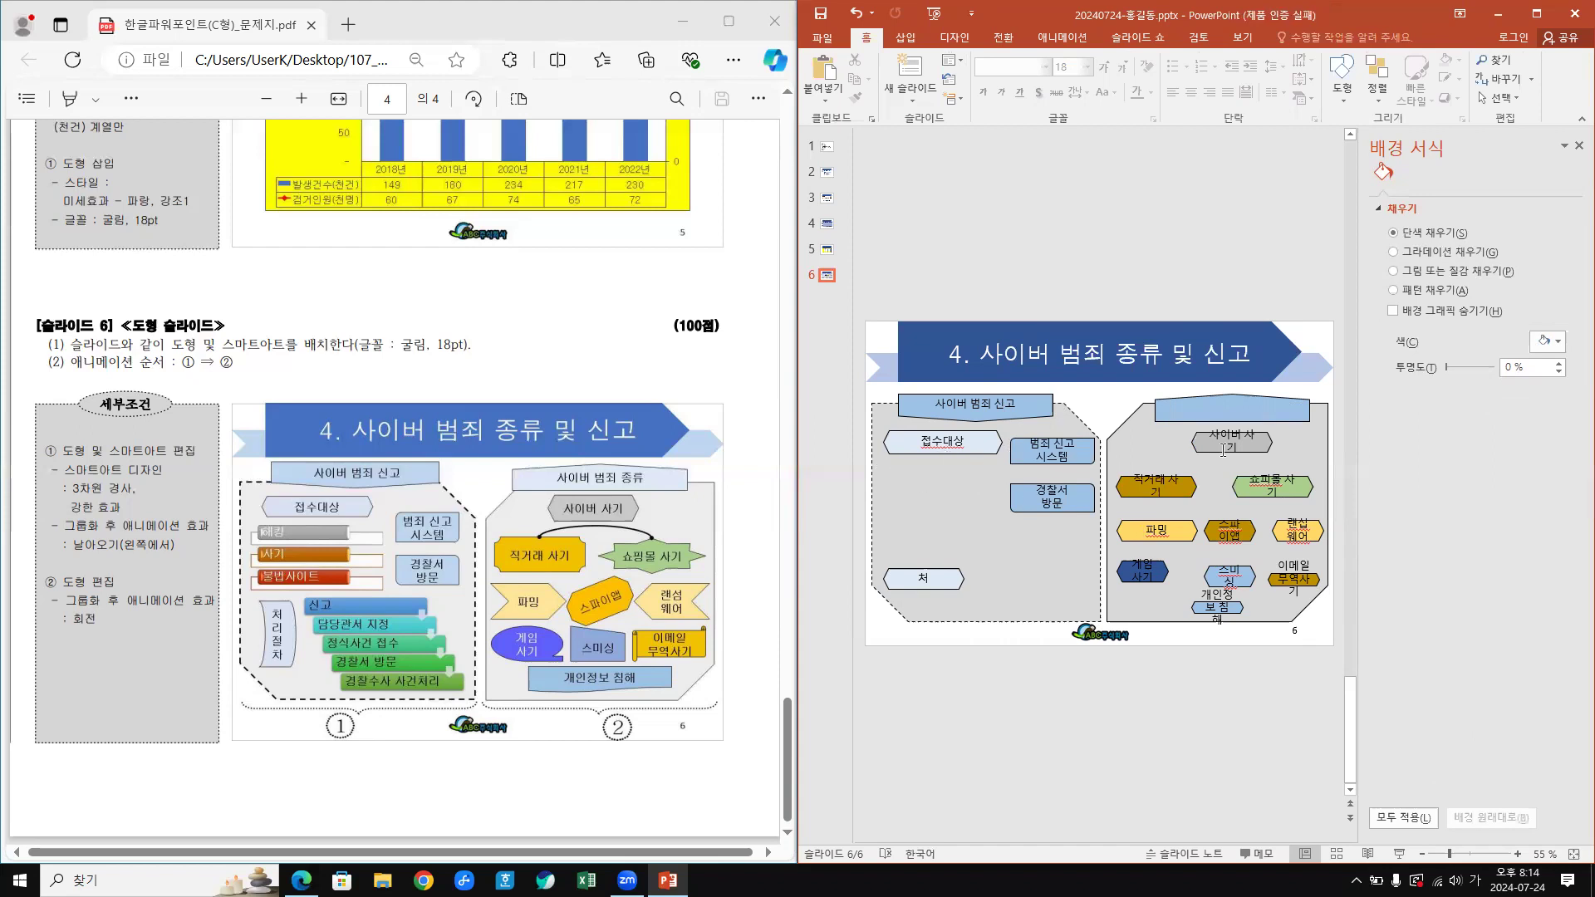
- Widen the 사이버 사기 shape to about 6.56 cm so its text fits on one line
{"action": "left_click", "coordinate": [1211, 429]}
{"action": "left_click_drag", "start_coordinate": [1193, 443], "coordinate": [1159, 446]}
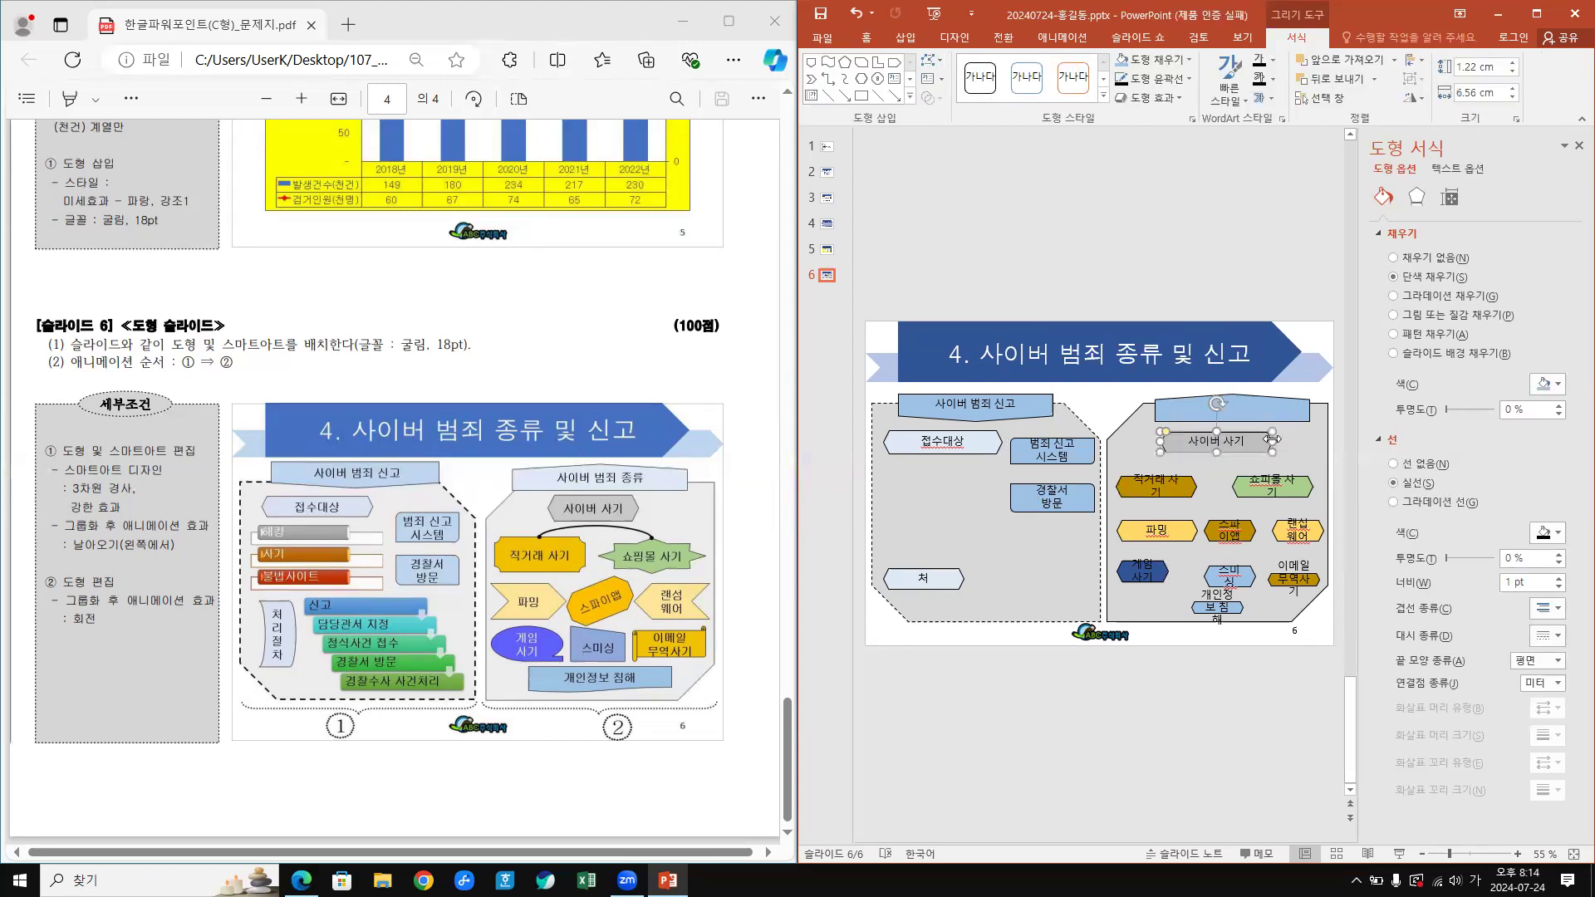
{"action": "left_click_drag", "start_coordinate": [1272, 440], "coordinate": [1270, 438]}
{"action": "left_click_drag", "start_coordinate": [1271, 438], "coordinate": [1271, 439]}
- Change the 직거래 사기 hexagon to the plaque shape from the basic shapes
{"action": "left_click", "coordinate": [1138, 480]}
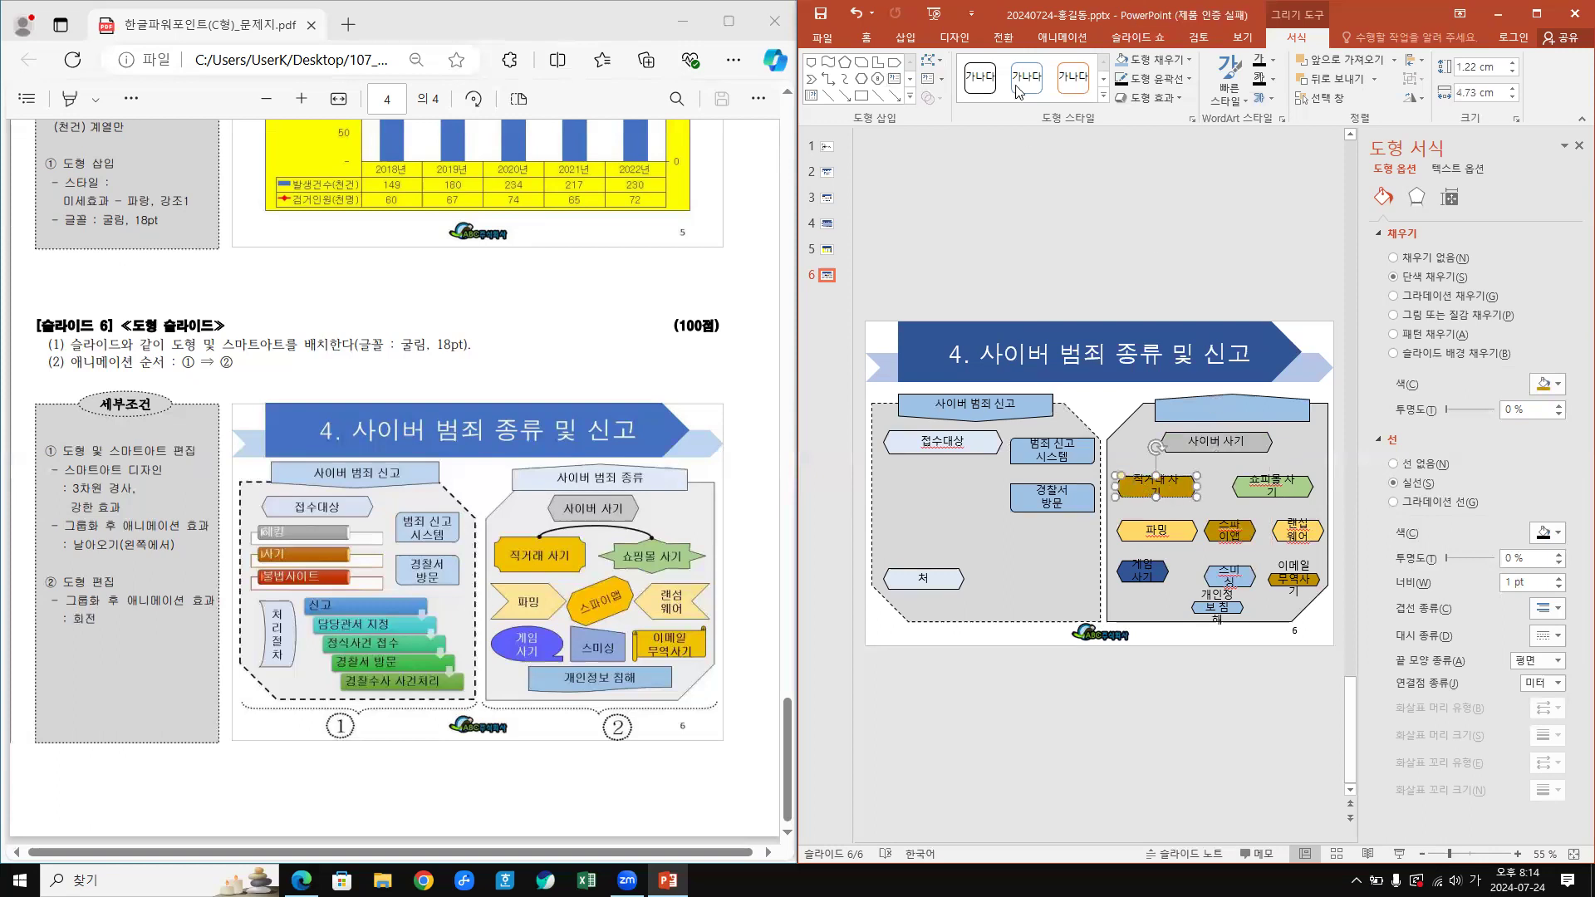
{"action": "left_click", "coordinate": [933, 63]}
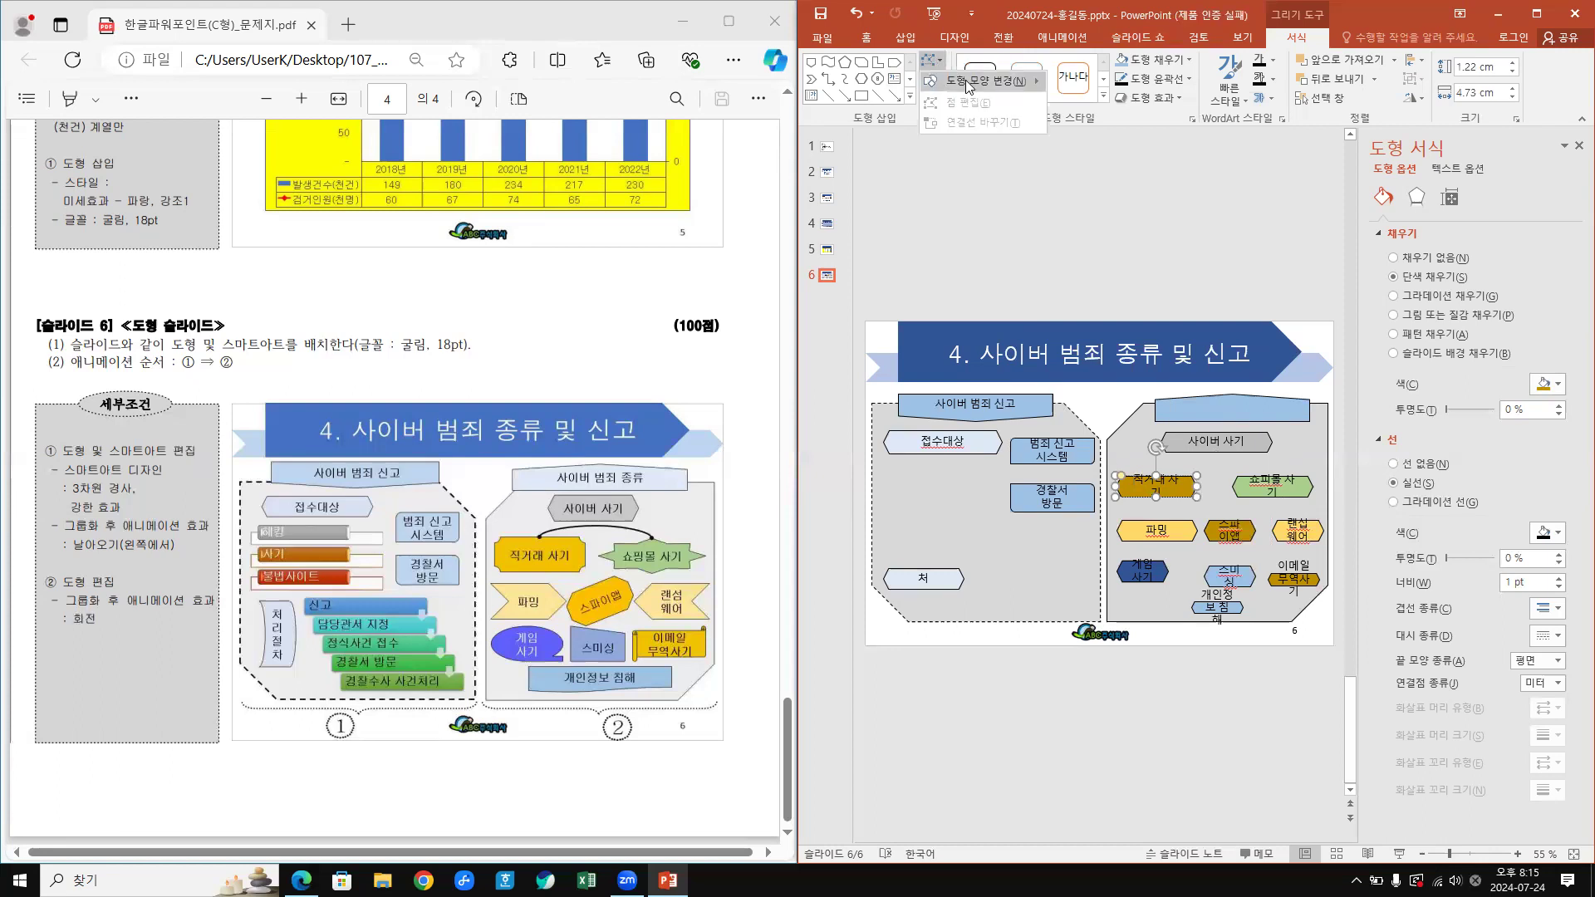
{"action": "mouse_move", "coordinate": [965, 79]}
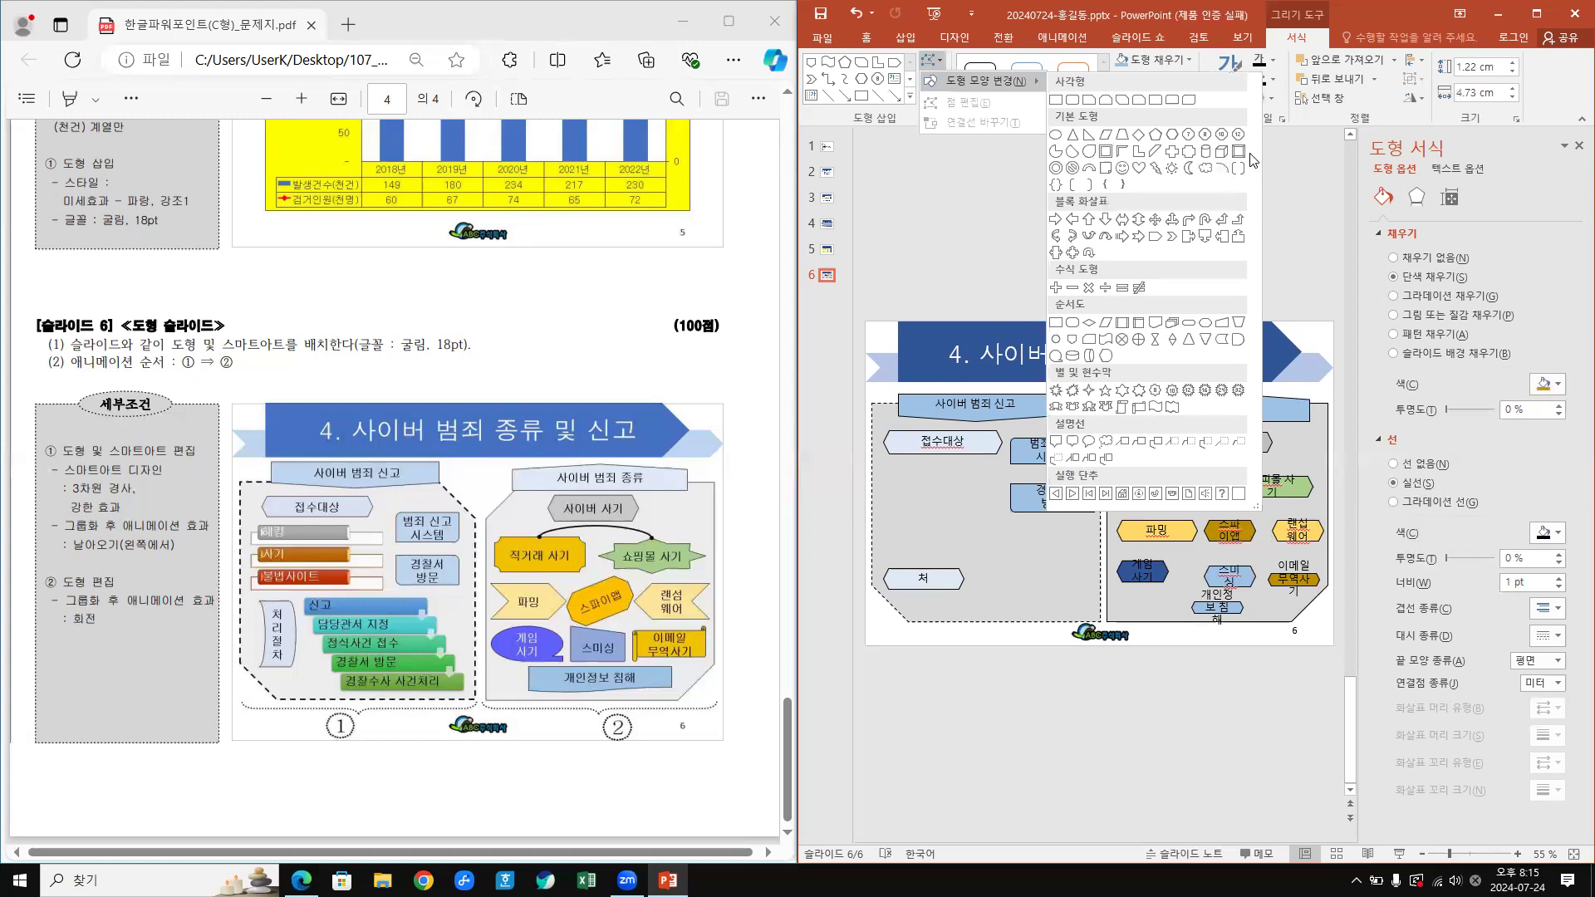
{"action": "left_click", "coordinate": [1192, 151]}
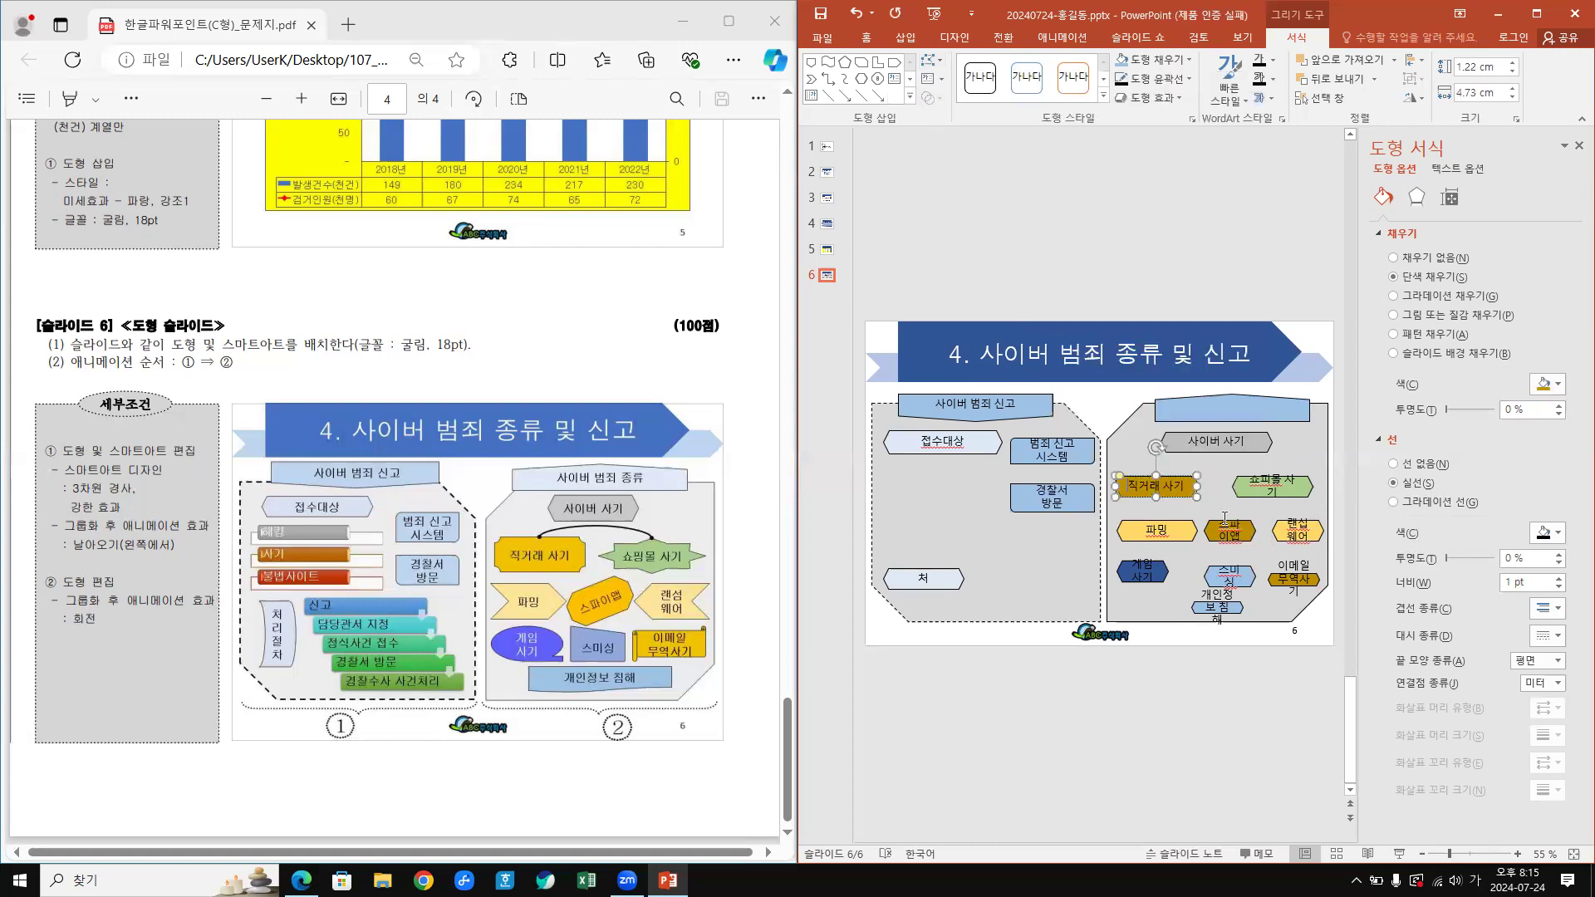
- Widen the 쇼핑몰 사기 shape to about 5.46 cm and change it to the 8-point star
{"action": "left_click", "coordinate": [1332, 397]}
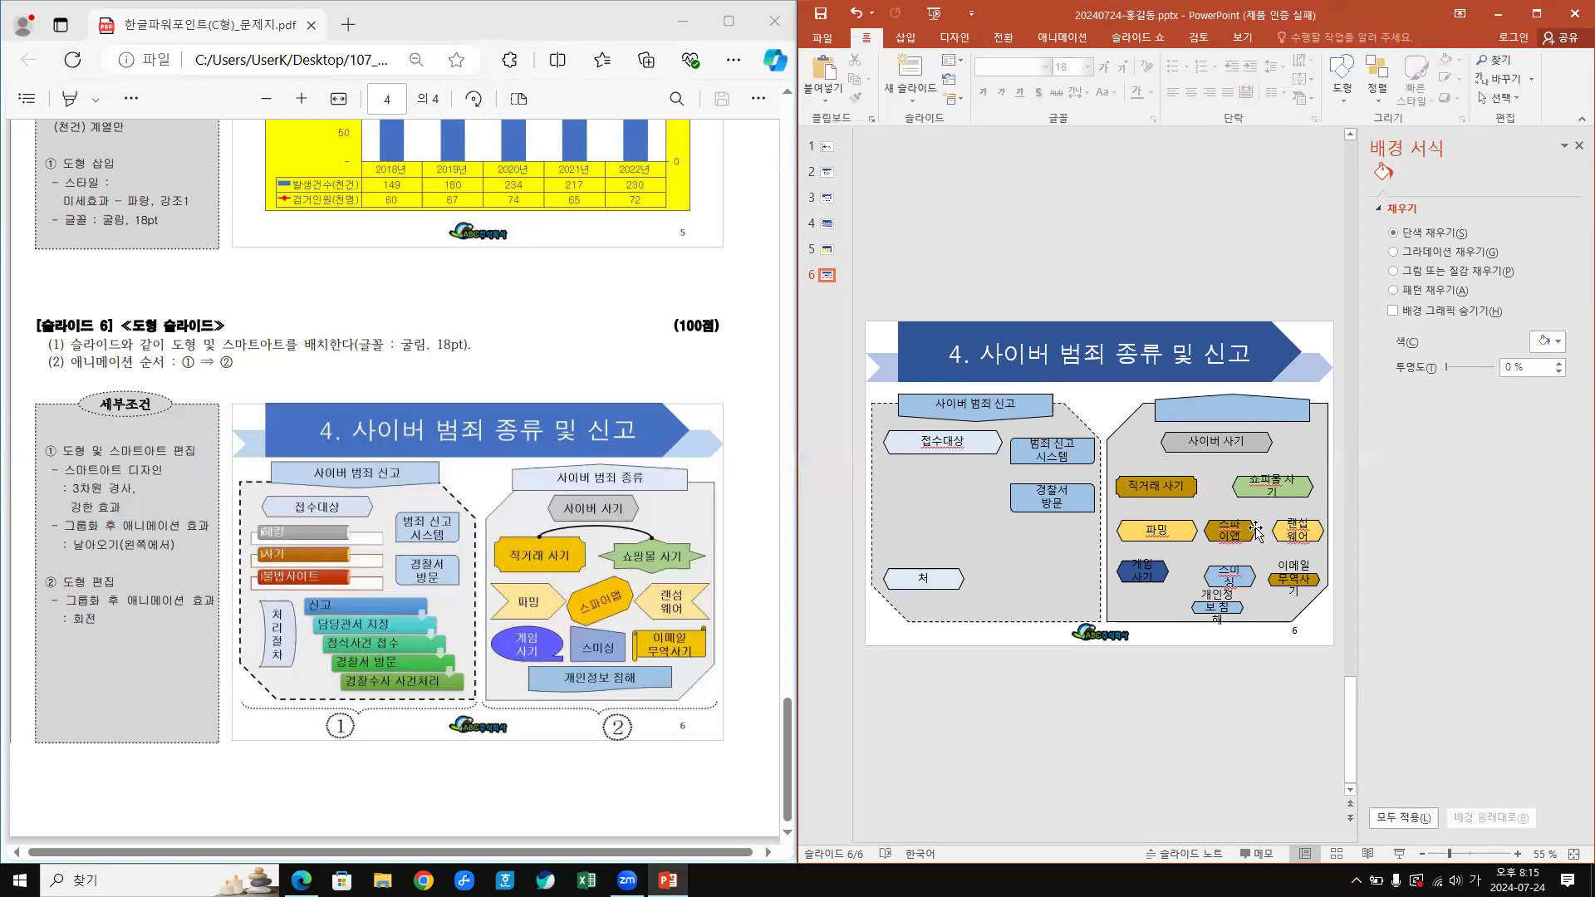
{"action": "left_click", "coordinate": [1258, 480]}
{"action": "mouse_move", "coordinate": [1236, 489]}
{"action": "left_mouse_down"}
{"action": "mouse_move", "coordinate": [1218, 491]}
{"action": "mouse_move", "coordinate": [1236, 489]}
{"action": "left_mouse_up"}
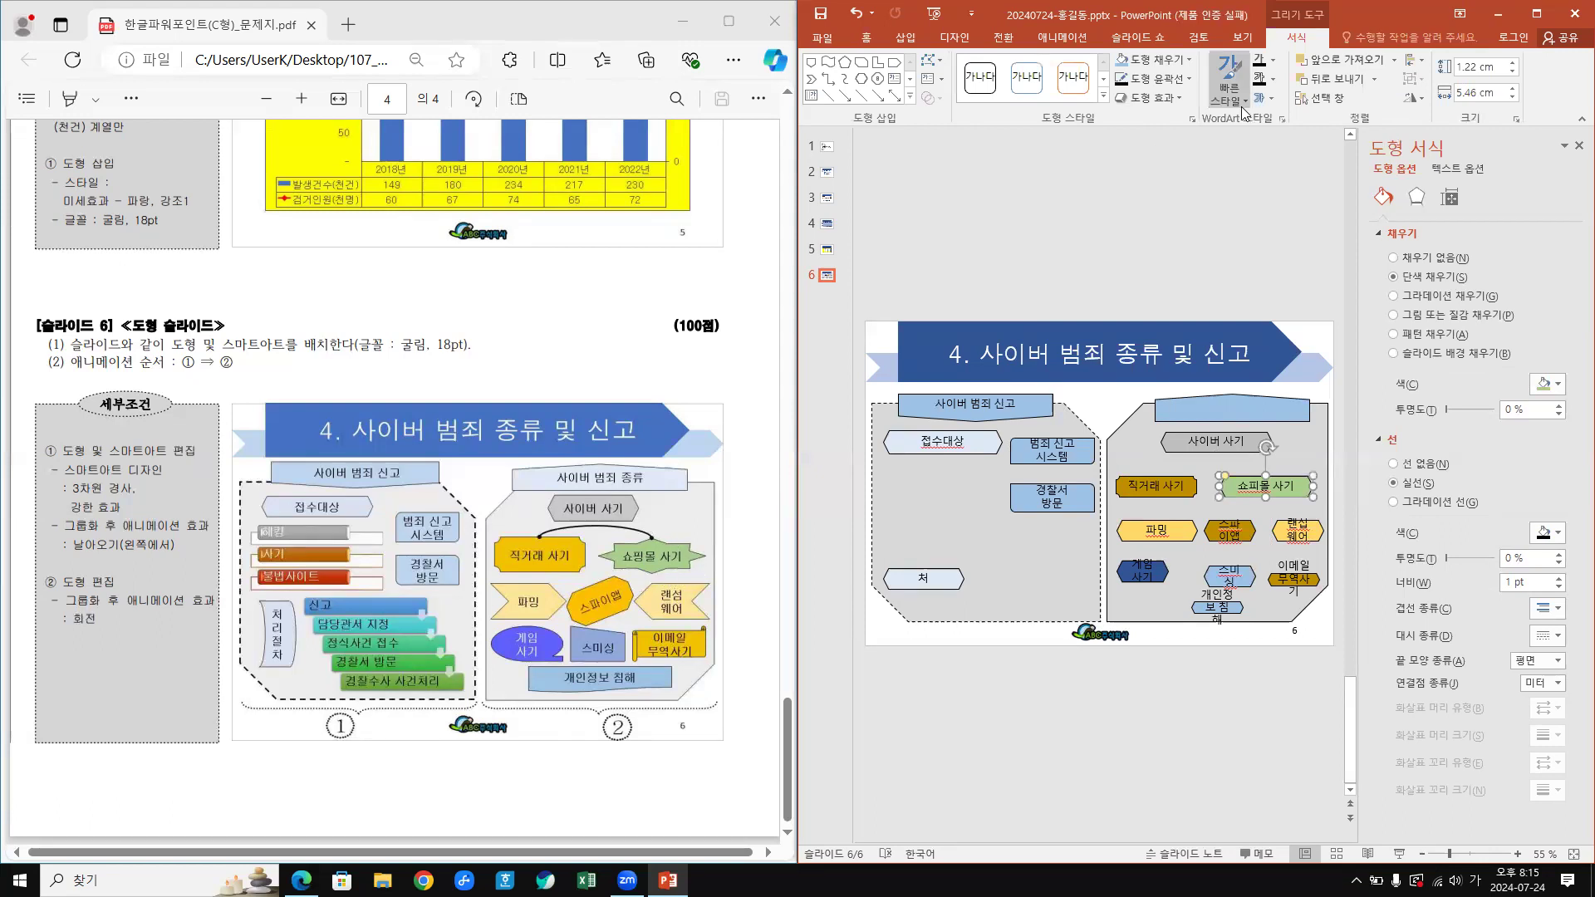
{"action": "left_click", "coordinate": [931, 60]}
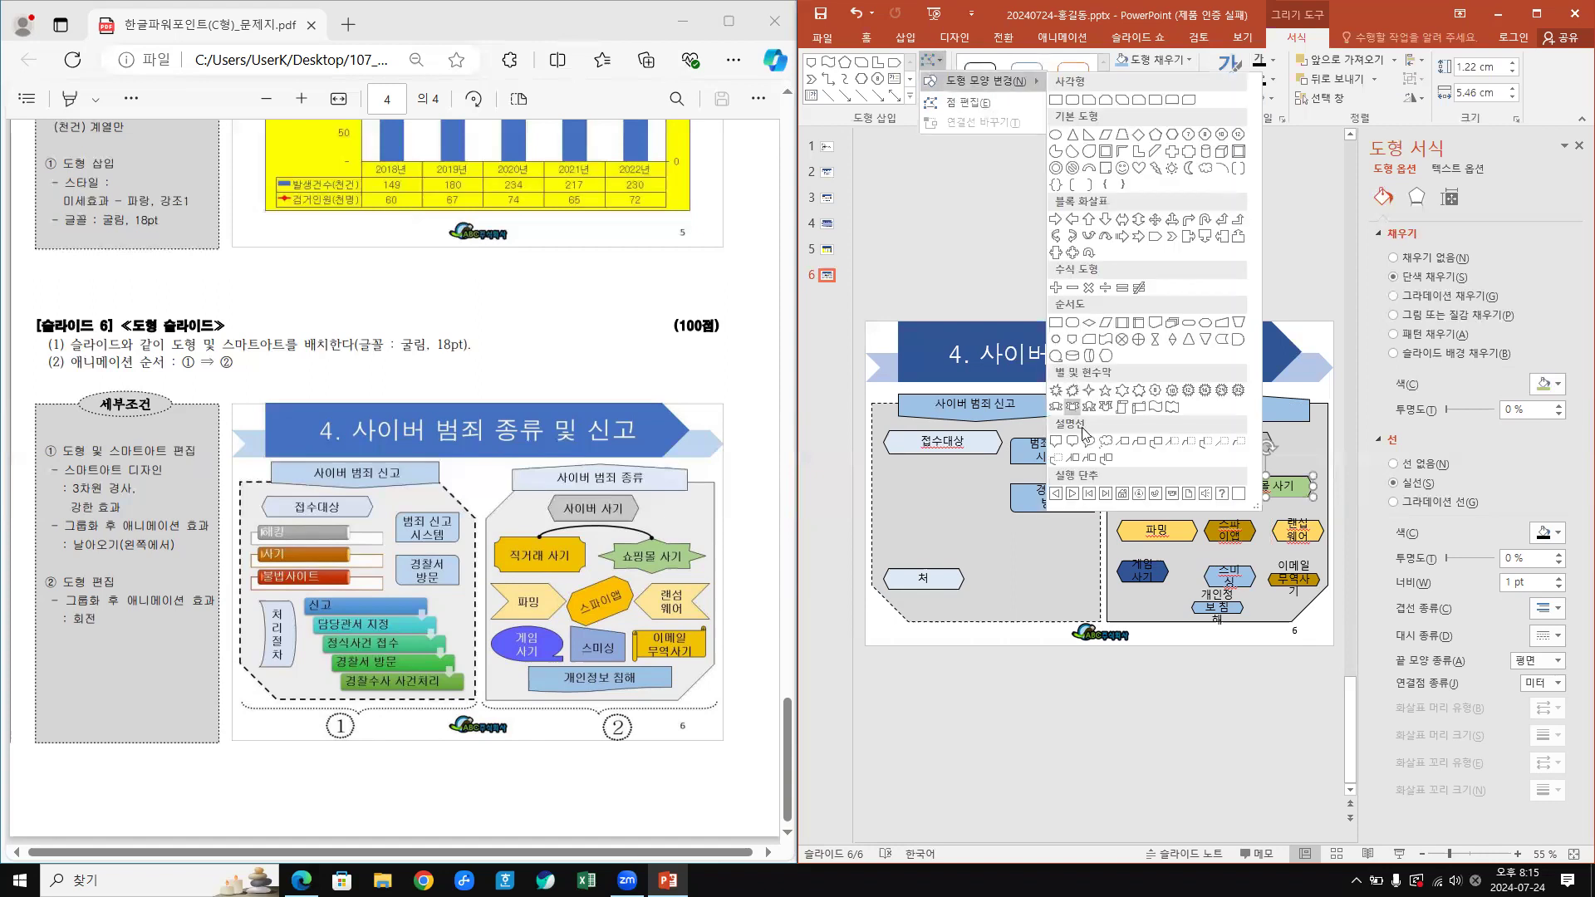
{"action": "left_click", "coordinate": [1155, 390]}
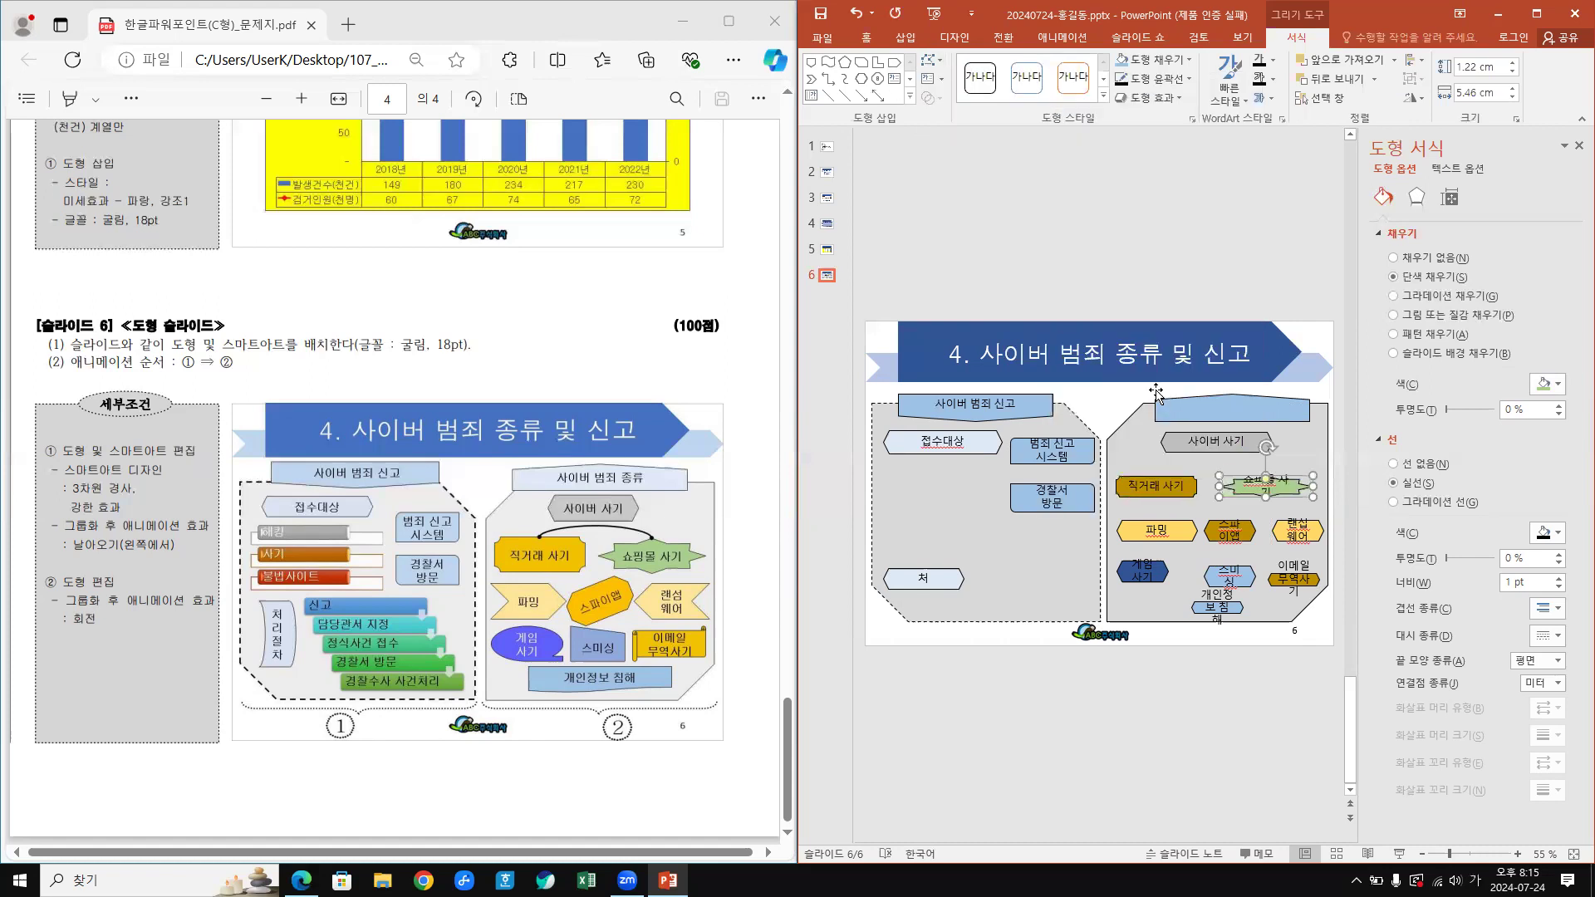
- Widen the 쇼핑몰 사기 star further so its text fits on one line, and increase the 직거래 사기 plaque's height to about 1.46 cm
{"action": "left_click_drag", "start_coordinate": [1221, 488], "coordinate": [1212, 488]}
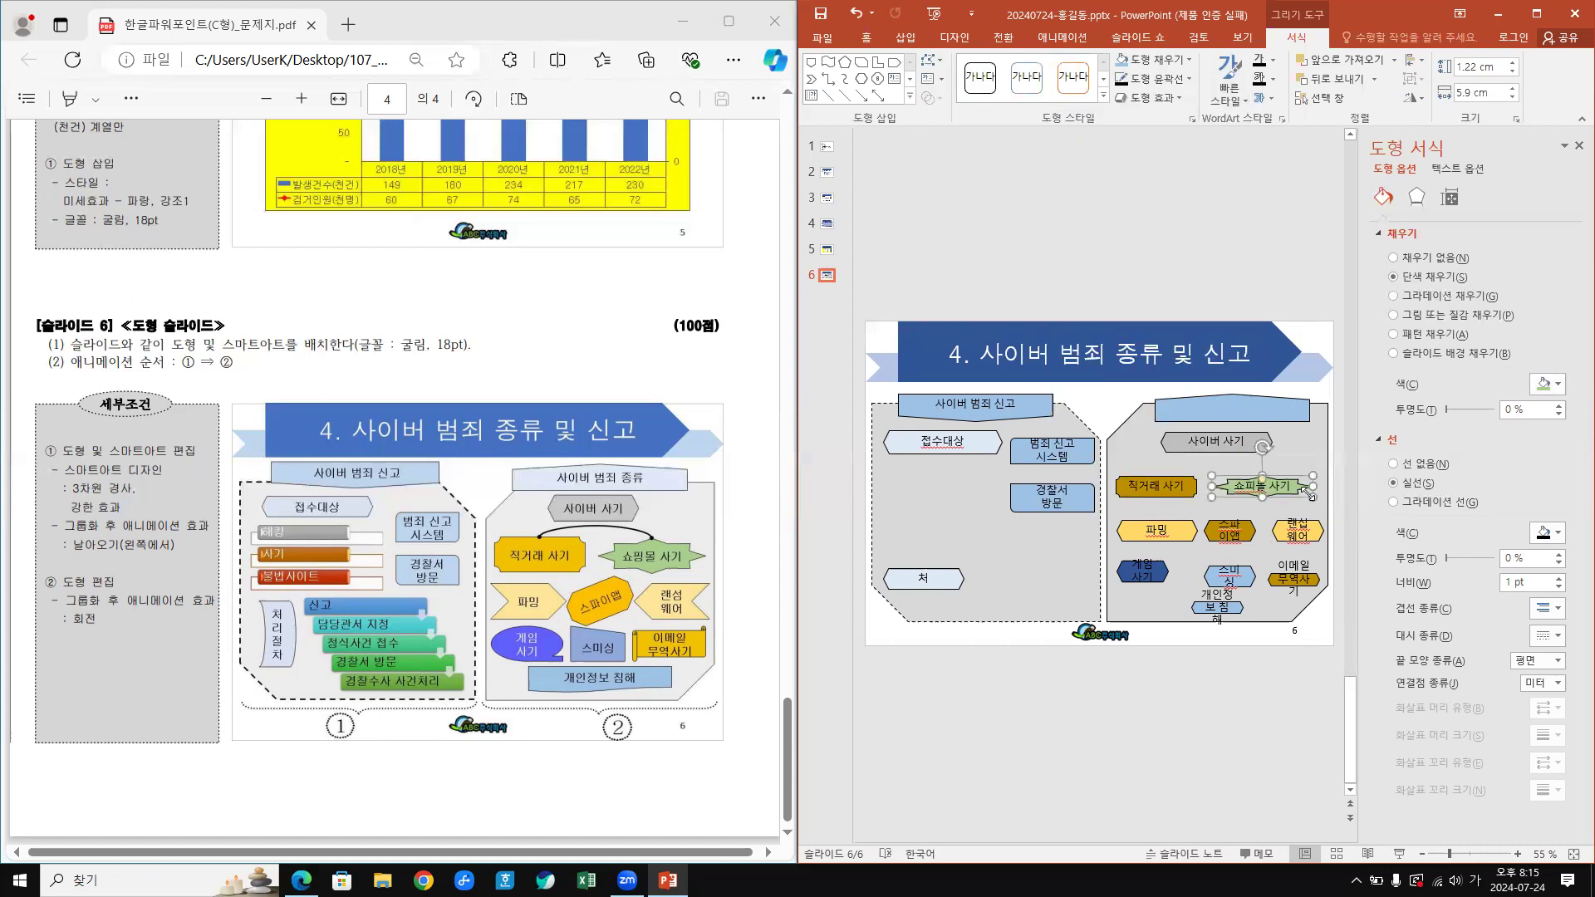
{"action": "left_click_drag", "start_coordinate": [1312, 487], "coordinate": [1277, 506]}
{"action": "left_click", "coordinate": [1155, 498]}
{"action": "left_click_drag", "start_coordinate": [1156, 499], "coordinate": [1155, 504]}
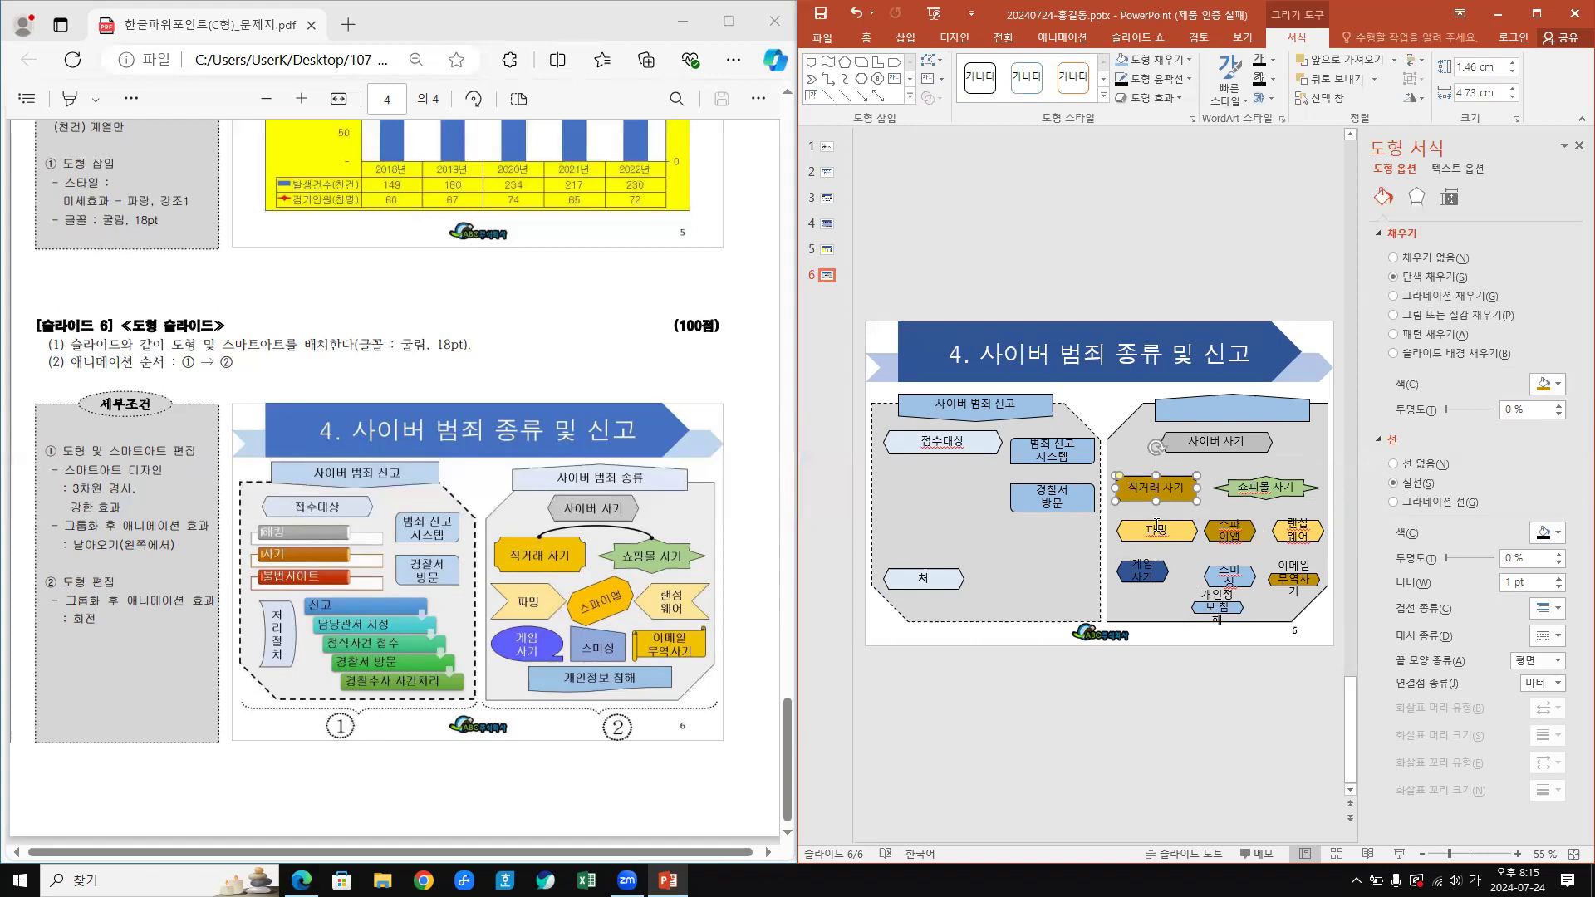
- Change both the 파밍 and 랜섬웨어 hexagons to the chevron block arrow
{"action": "left_click", "coordinate": [1155, 525]}
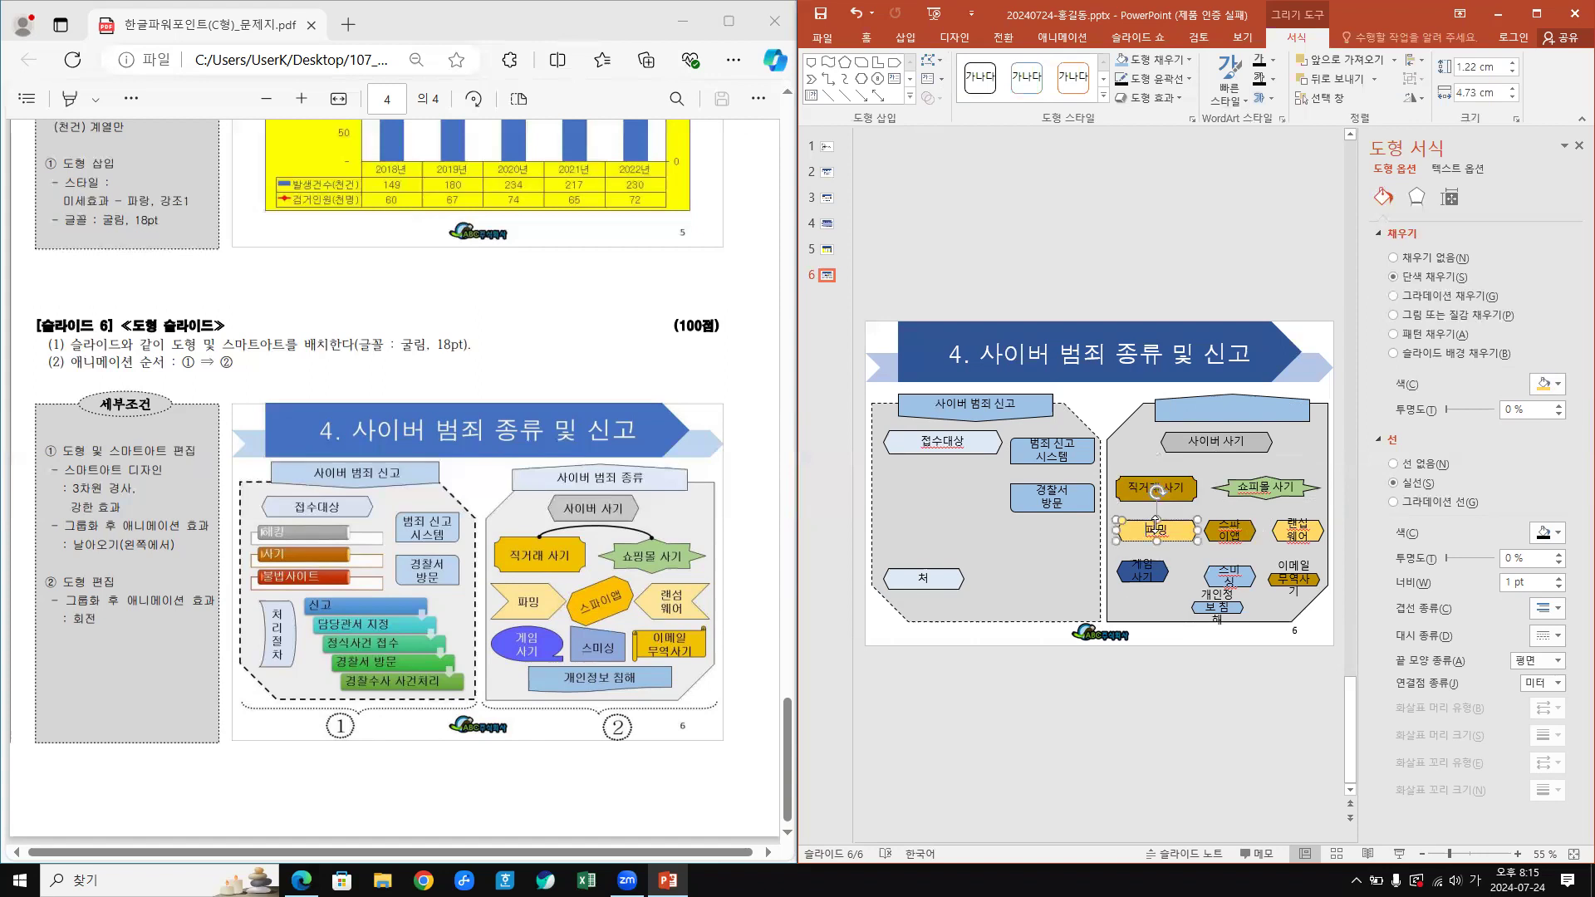
{"action": "left_click", "coordinate": [1316, 524], "text": "shift"}
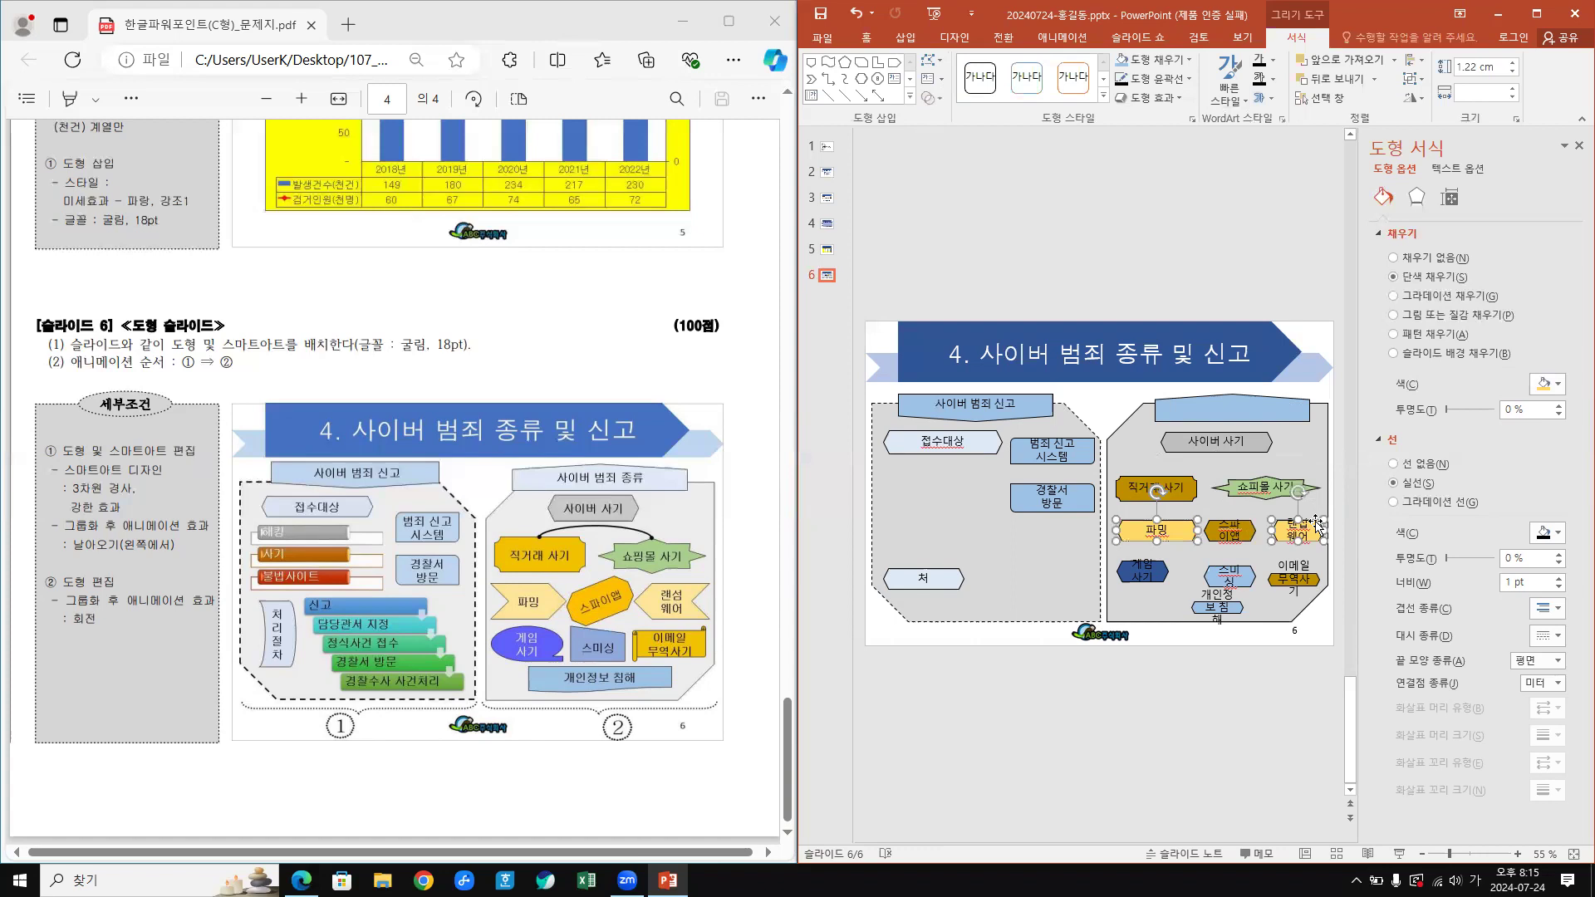
{"action": "left_click", "coordinate": [940, 61]}
{"action": "mouse_move", "coordinate": [976, 80]}
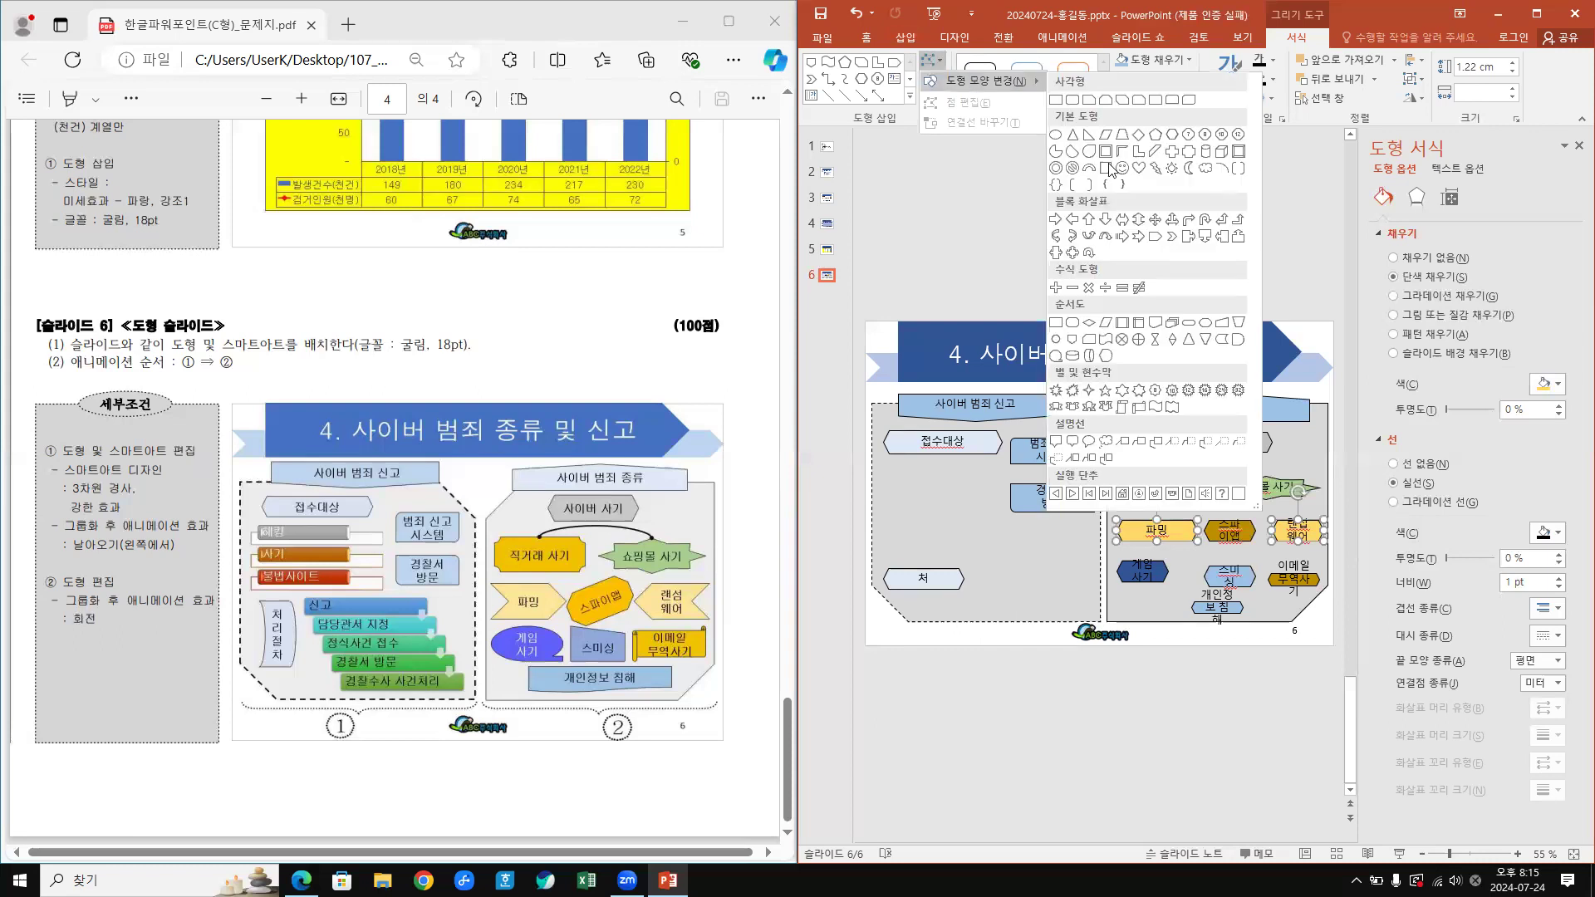
{"action": "left_click", "coordinate": [1172, 236]}
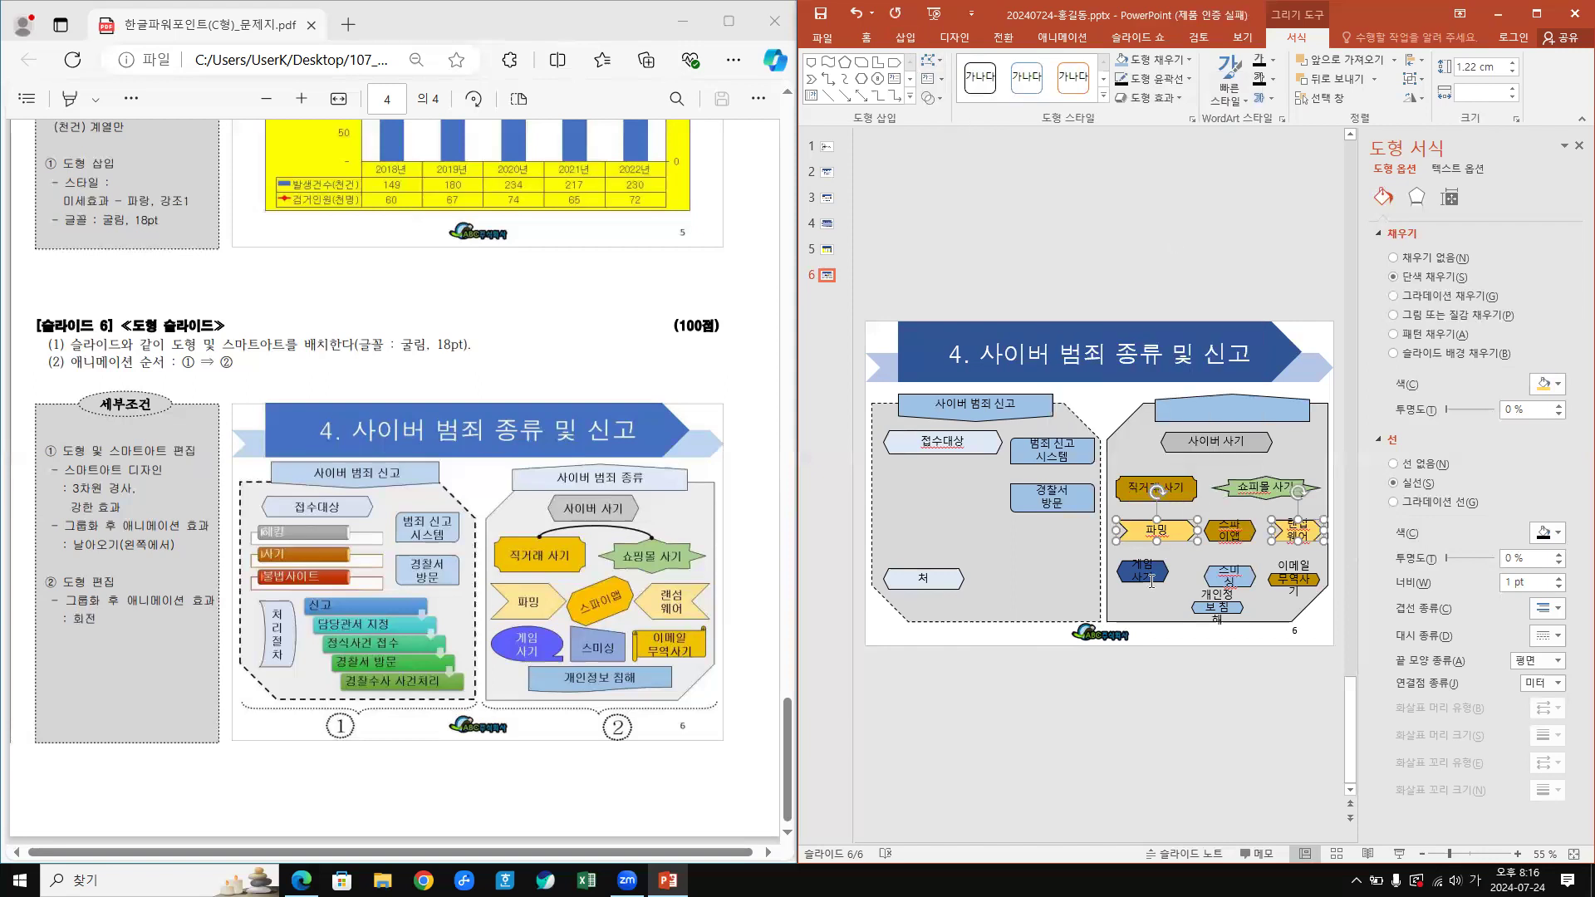
- Resize the 파밍 chevron to about 3.77 cm wide and 1.69 cm high, and the 랜섬웨어 chevron to about 3.62 by 1.47 cm
{"action": "left_click", "coordinate": [1181, 571]}
{"action": "left_click", "coordinate": [1187, 534]}
{"action": "left_click_drag", "start_coordinate": [1197, 529], "coordinate": [1293, 515]}
{"action": "left_click", "coordinate": [1280, 536]}
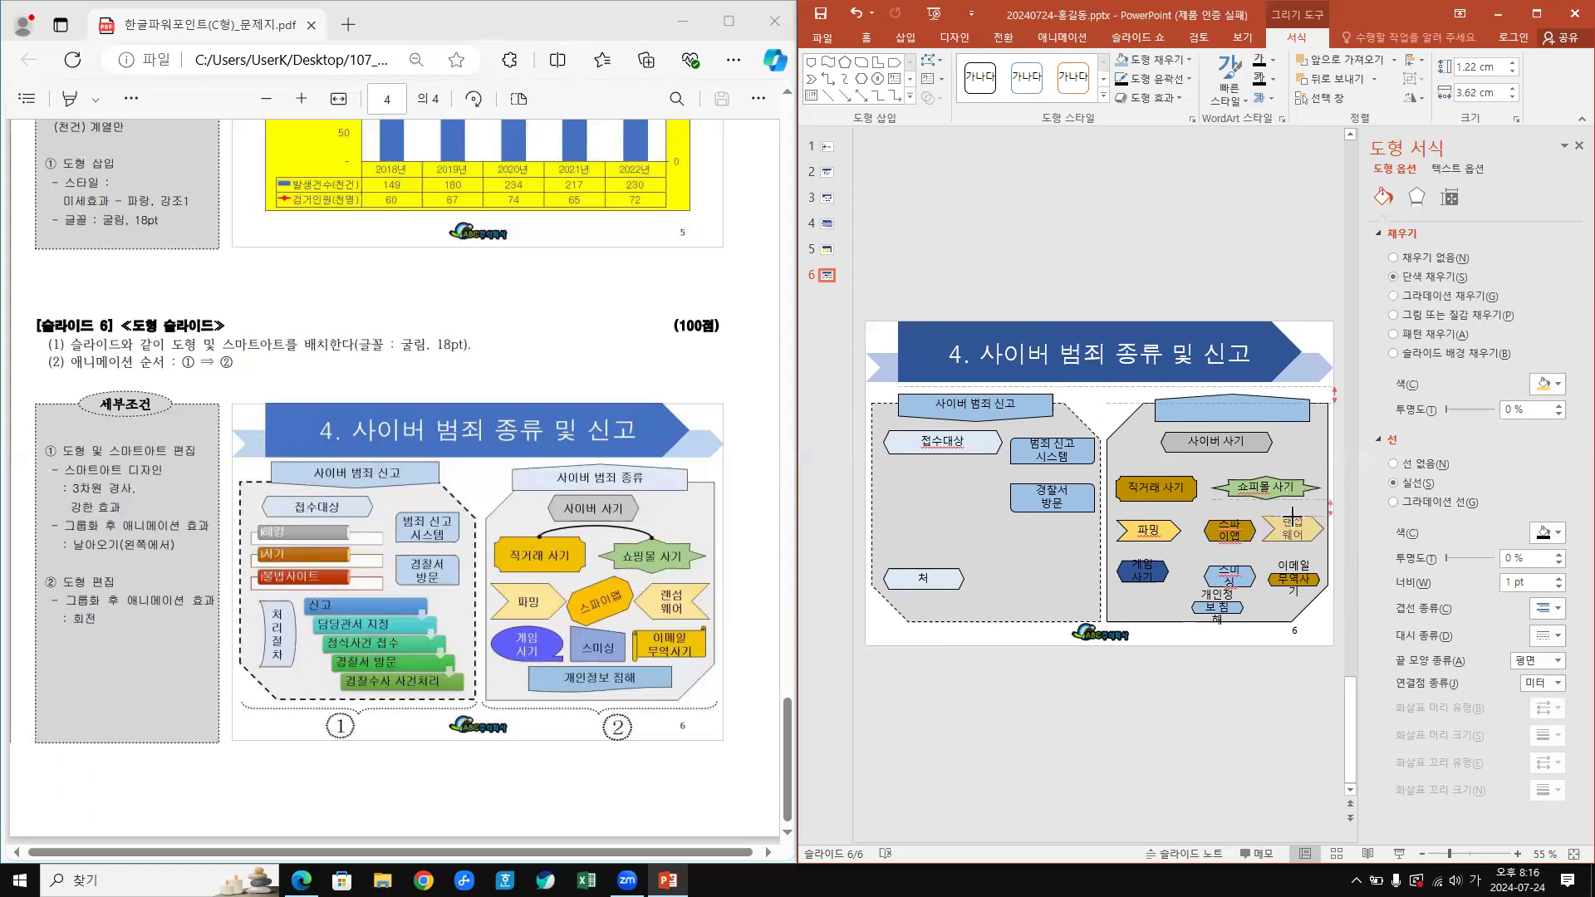
{"action": "left_click", "coordinate": [1150, 532]}
{"action": "left_click_drag", "start_coordinate": [1148, 521], "coordinate": [1148, 511]}
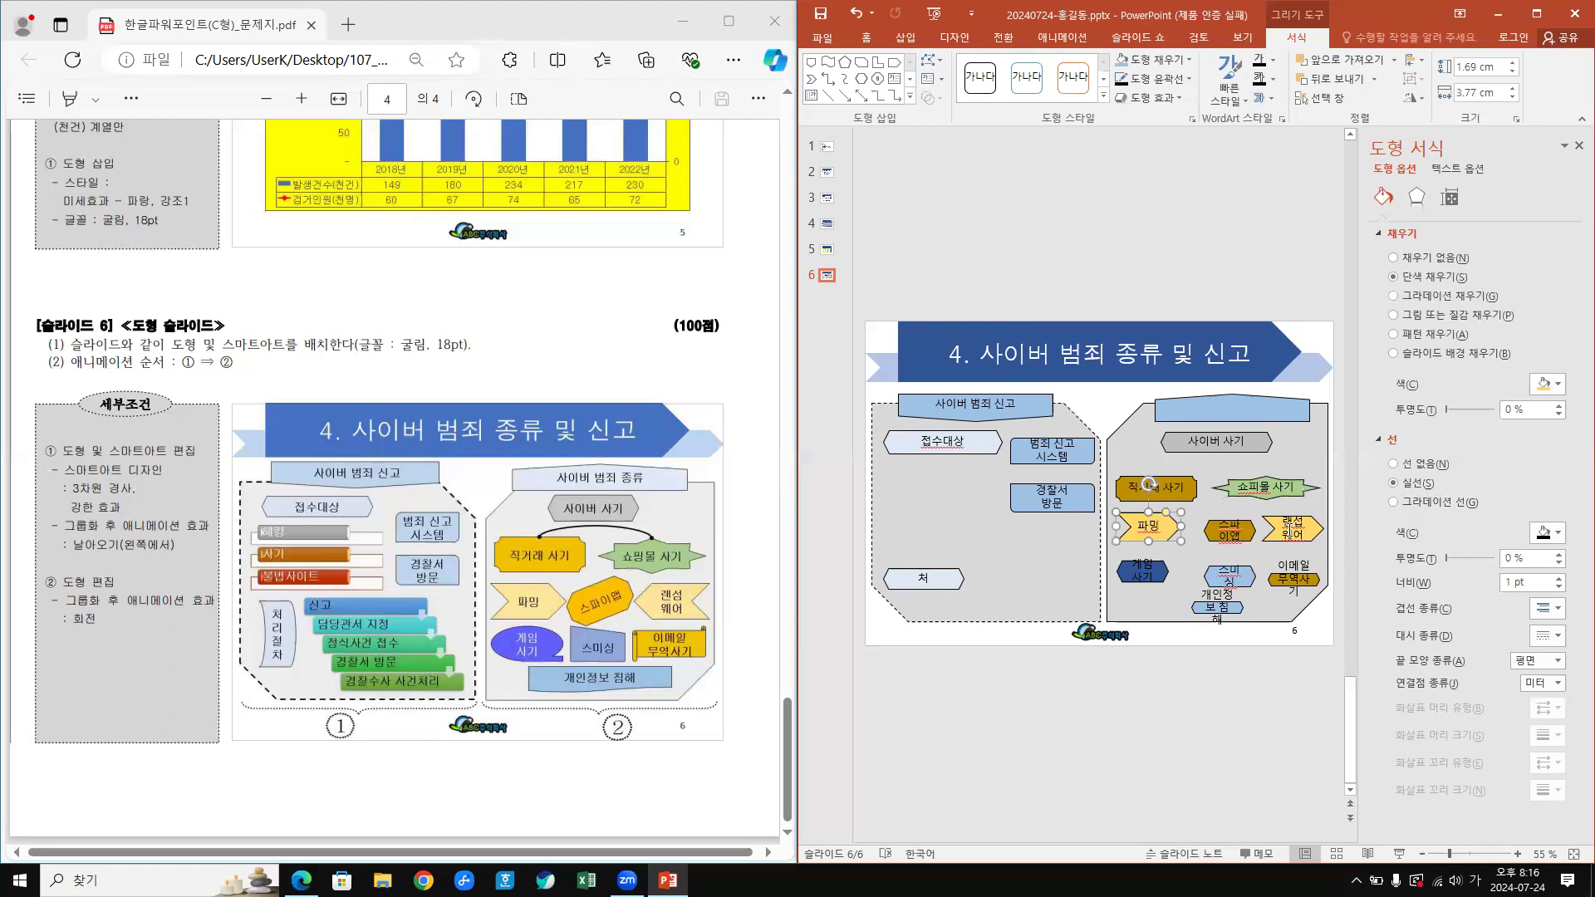
- Flip the 랜섬웨어 chevron horizontally and widen it to about 4.02 cm
{"action": "left_click", "coordinate": [1291, 532]}
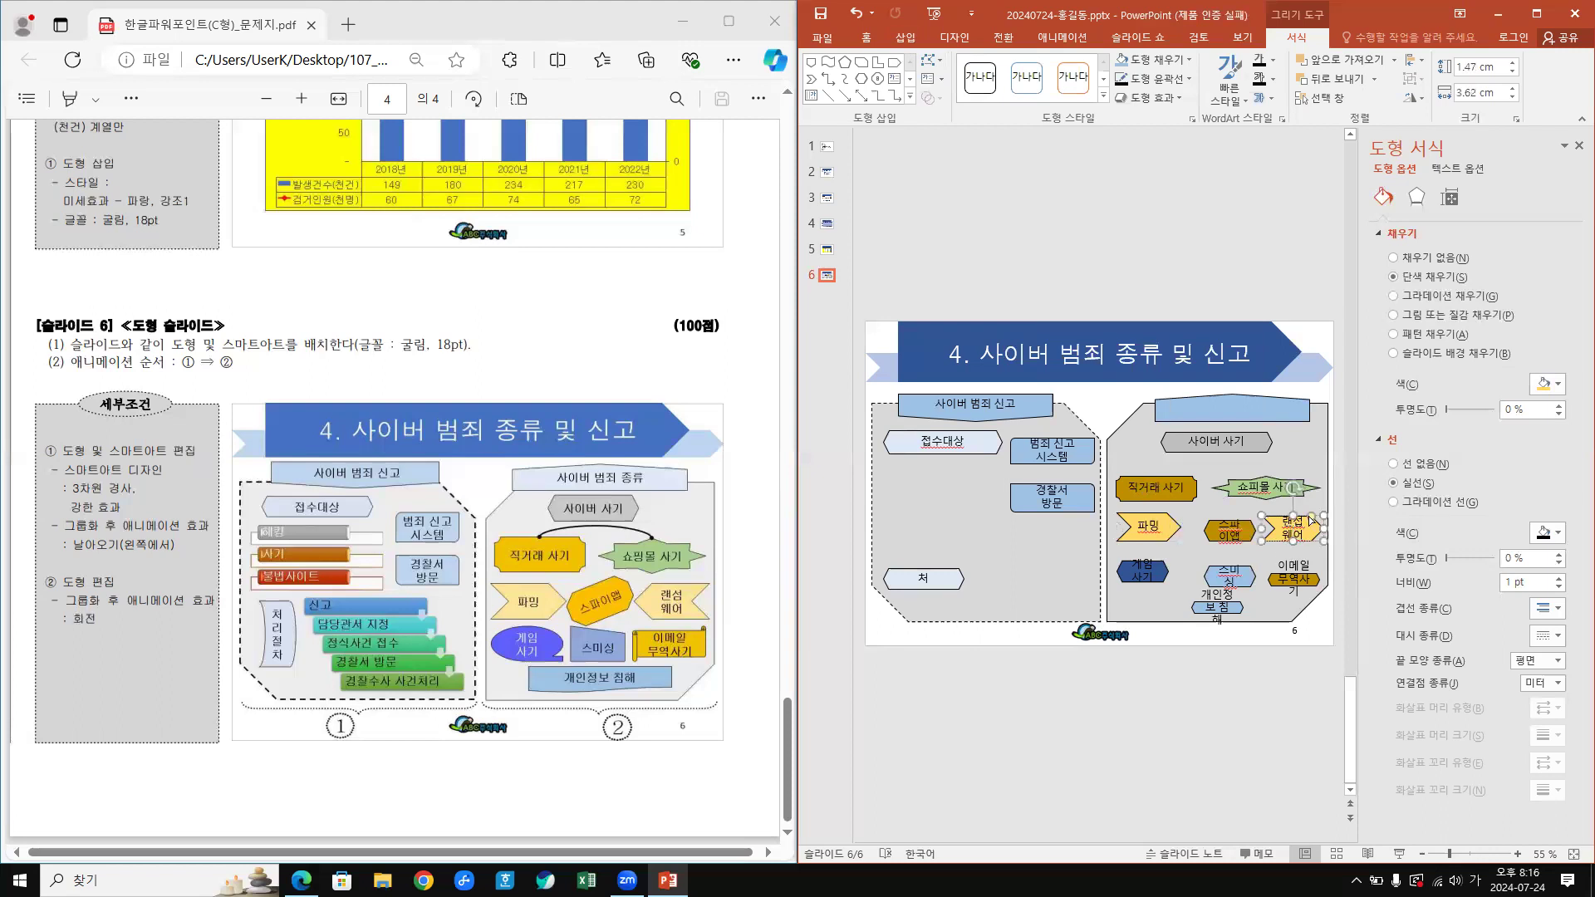
{"action": "left_click", "coordinate": [1422, 96]}
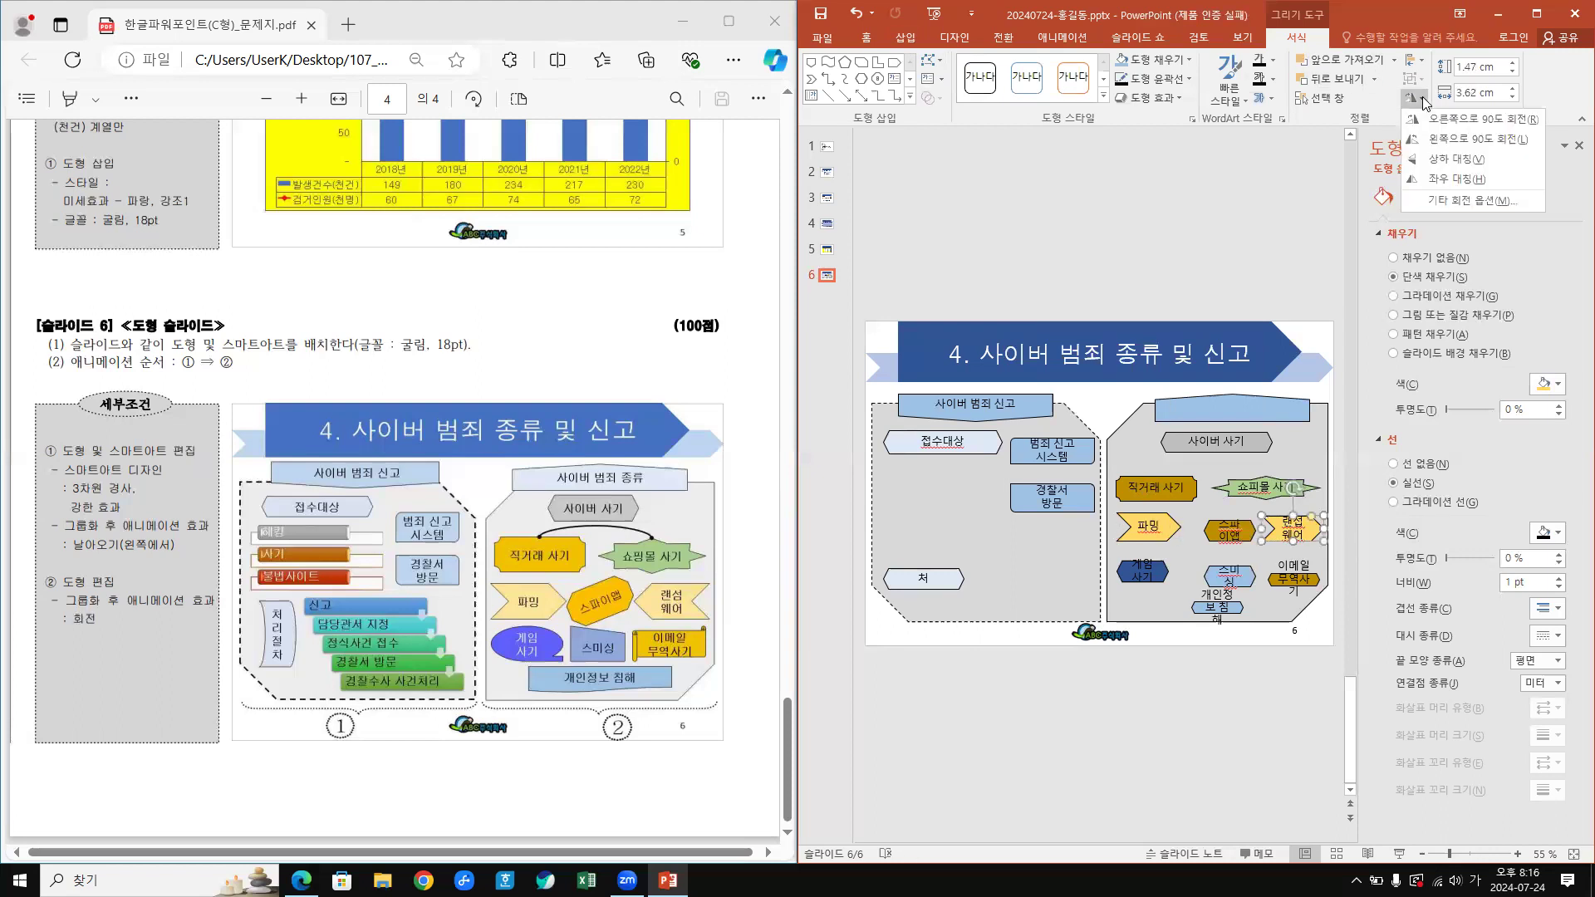
{"action": "left_click", "coordinate": [1452, 177]}
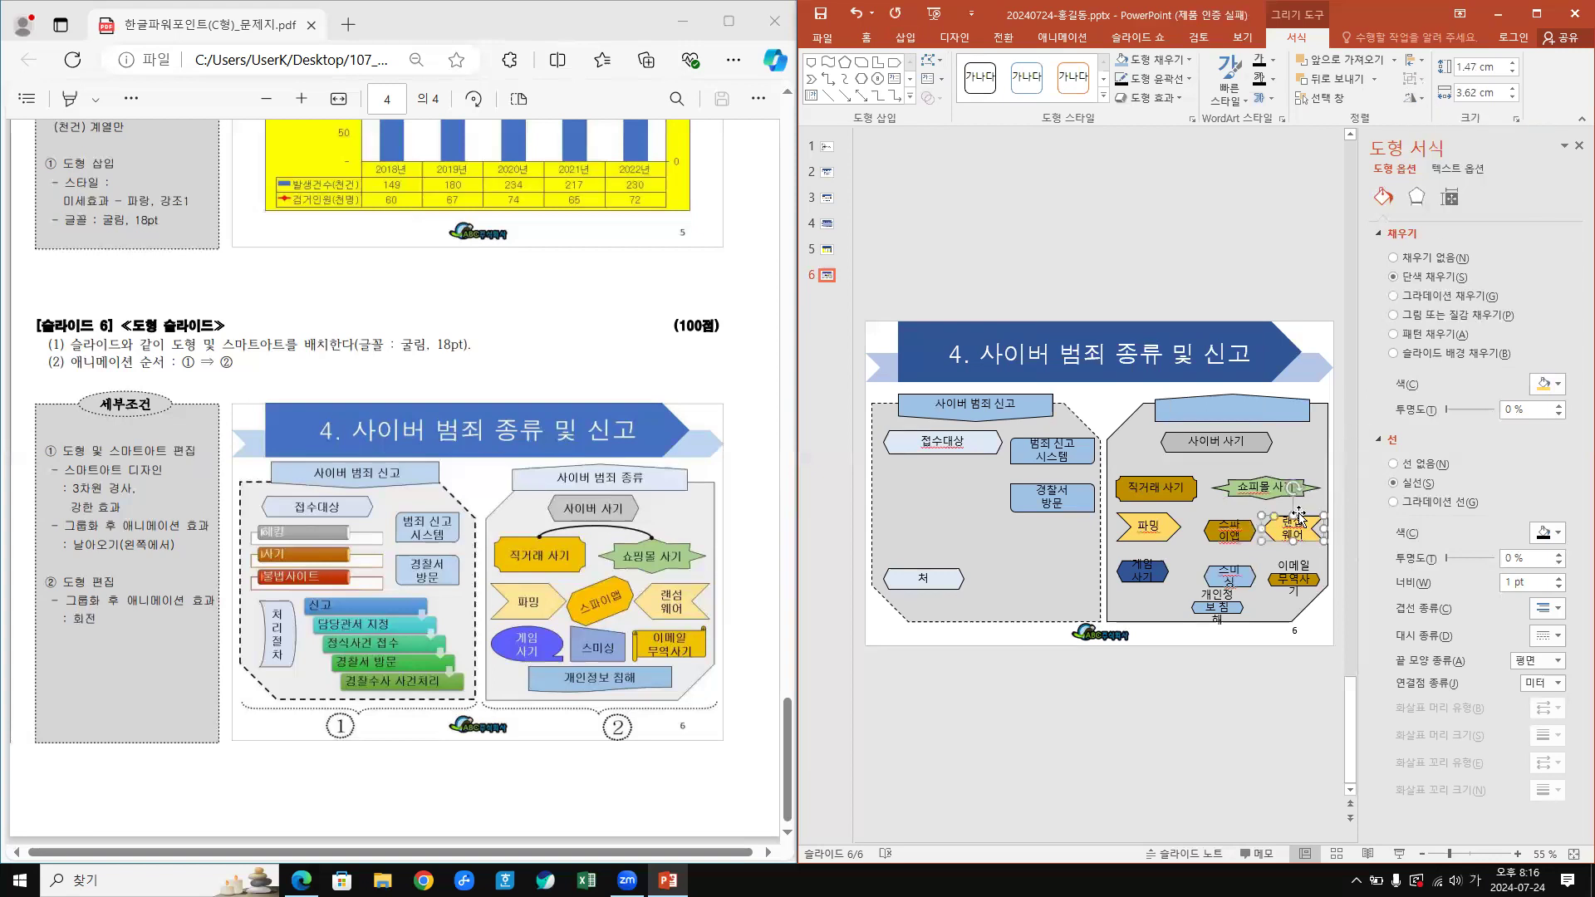
{"action": "left_click_drag", "start_coordinate": [1260, 528], "coordinate": [1253, 528]}
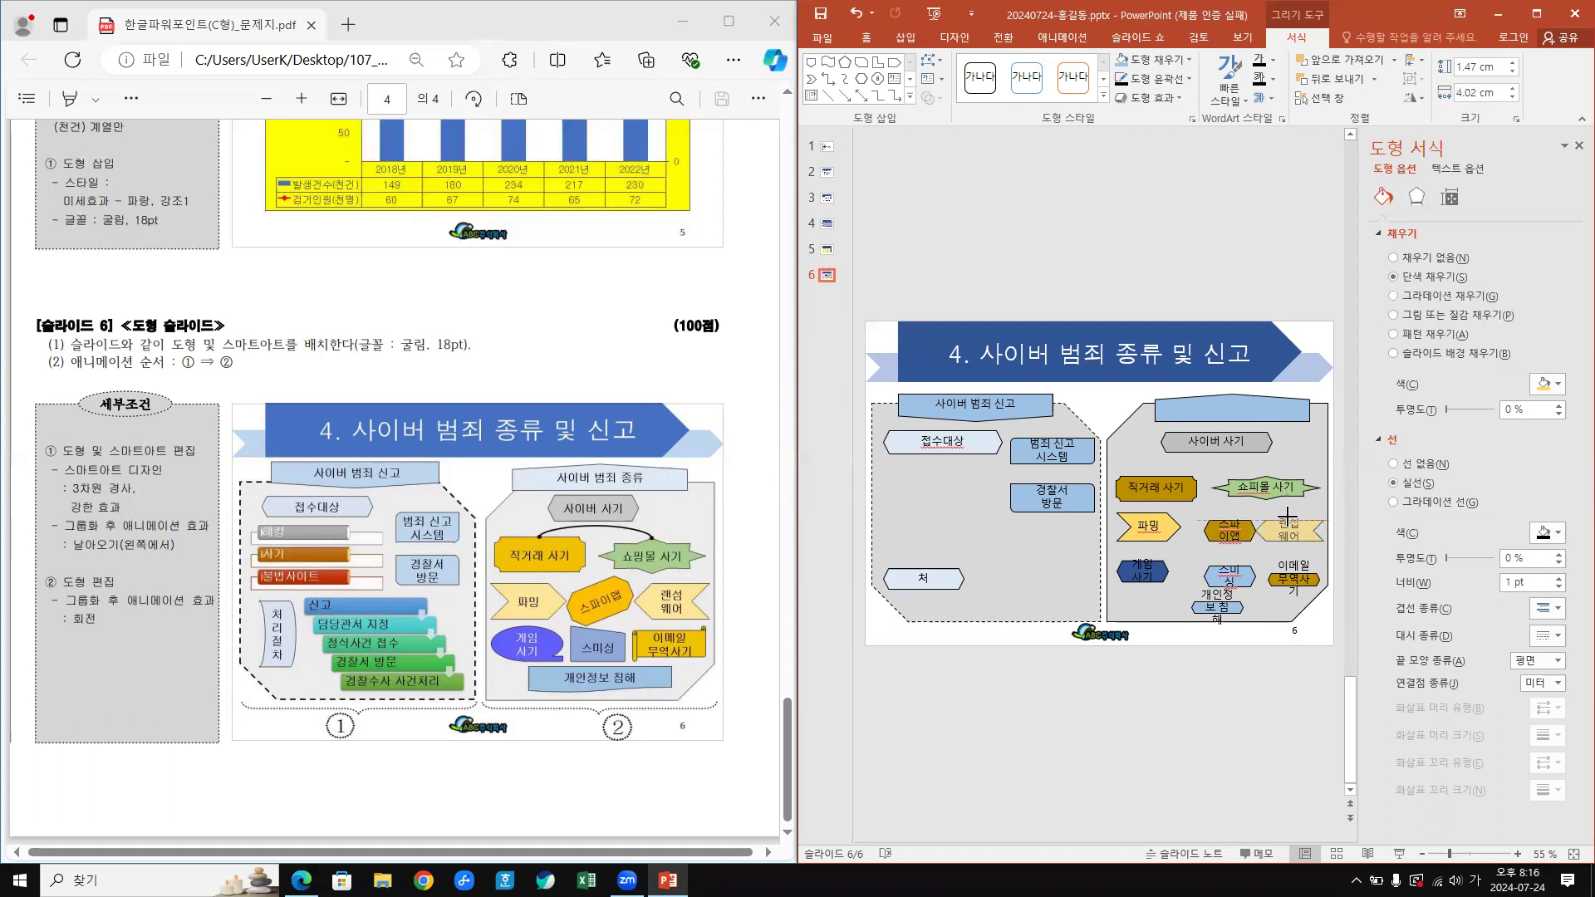
- Change the 스파이앱 hexagon to an octagon, enlarge it to fit its text on one line, and tilt it slightly counterclockwise
{"action": "left_click", "coordinate": [1221, 532]}
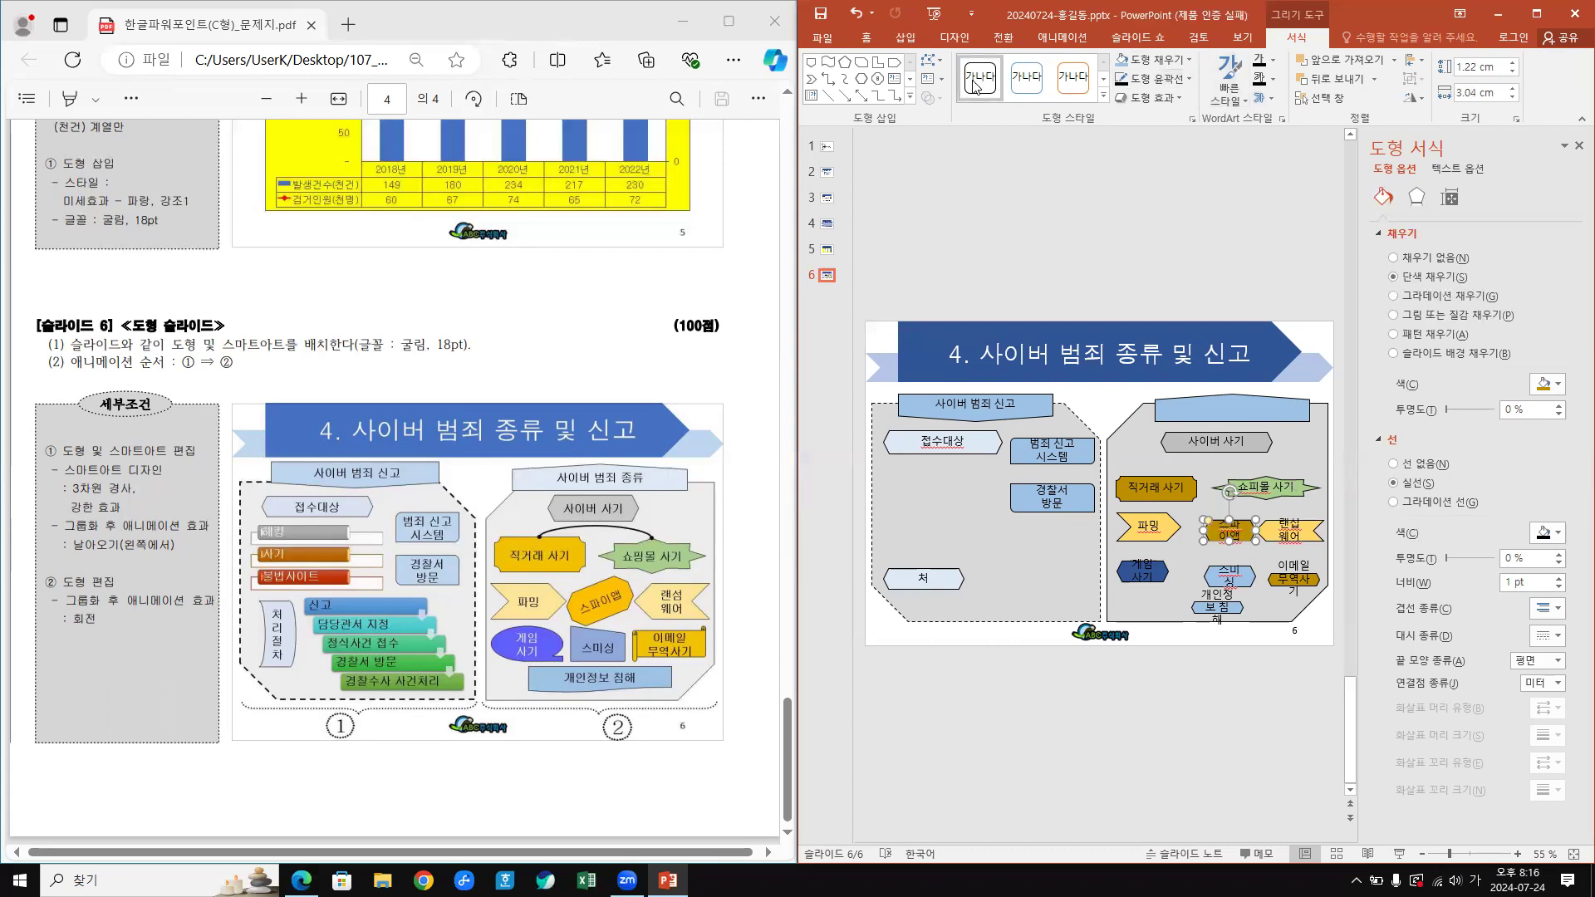
{"action": "left_click", "coordinate": [930, 63]}
{"action": "mouse_move", "coordinate": [970, 83]}
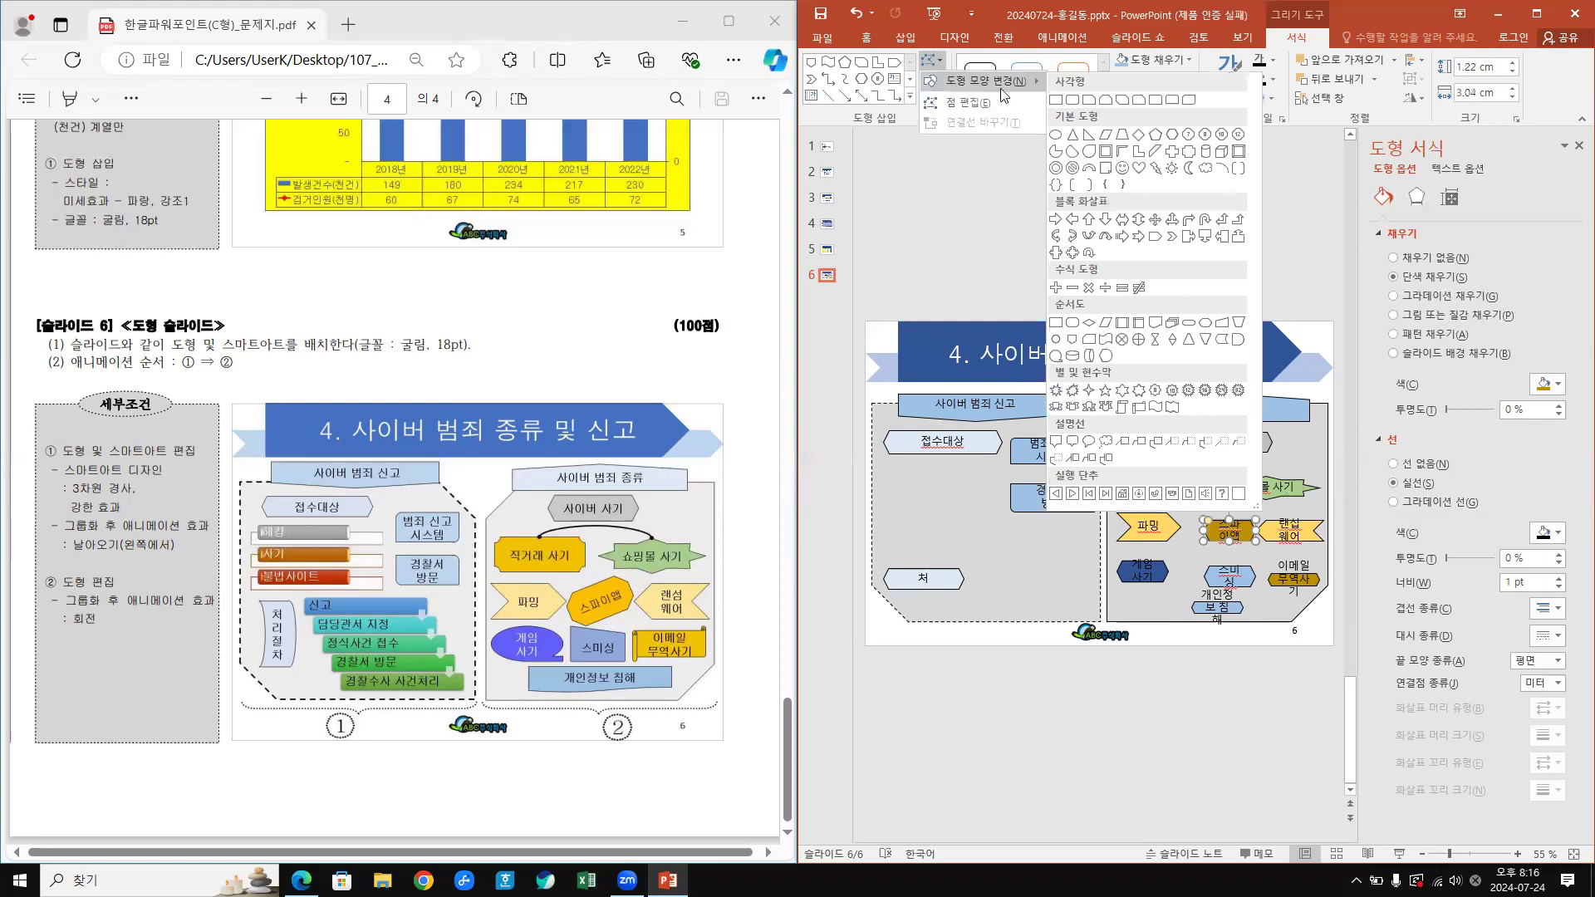
{"action": "left_click", "coordinate": [1206, 148]}
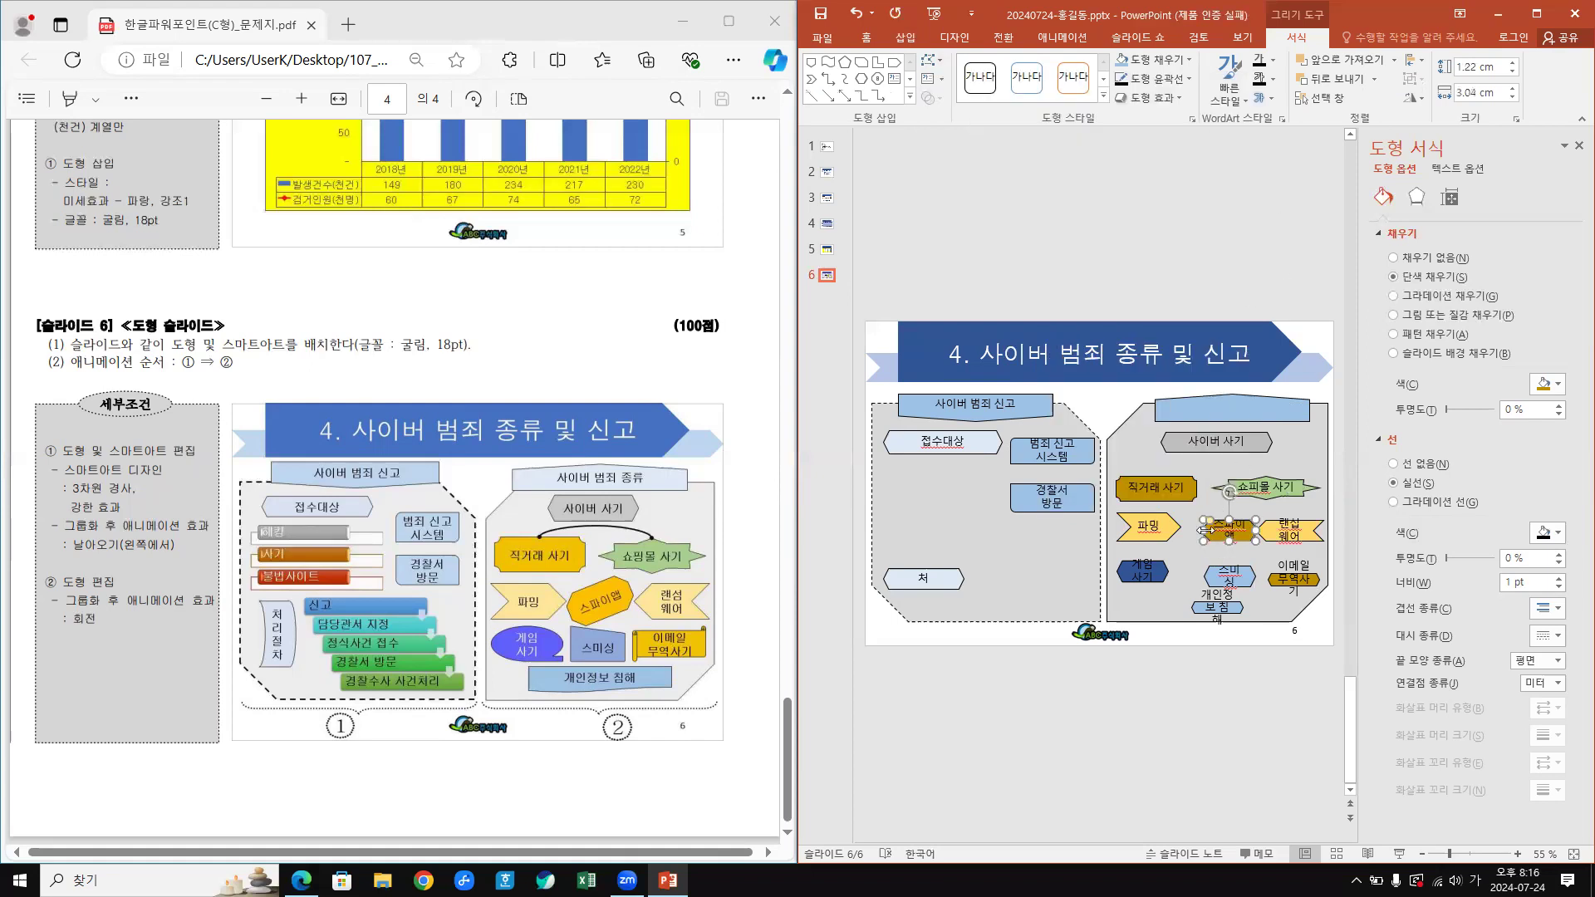
{"action": "left_click_drag", "start_coordinate": [1205, 530], "coordinate": [1206, 481]}
- Make the 랜섬웨어 chevron slightly taller to match the 파밍 chevron
{"action": "left_click", "coordinate": [1288, 528]}
{"action": "left_click_drag", "start_coordinate": [1289, 515], "coordinate": [1290, 511]}
{"action": "left_click", "coordinate": [1136, 521]}
{"action": "left_click", "coordinate": [1245, 546]}
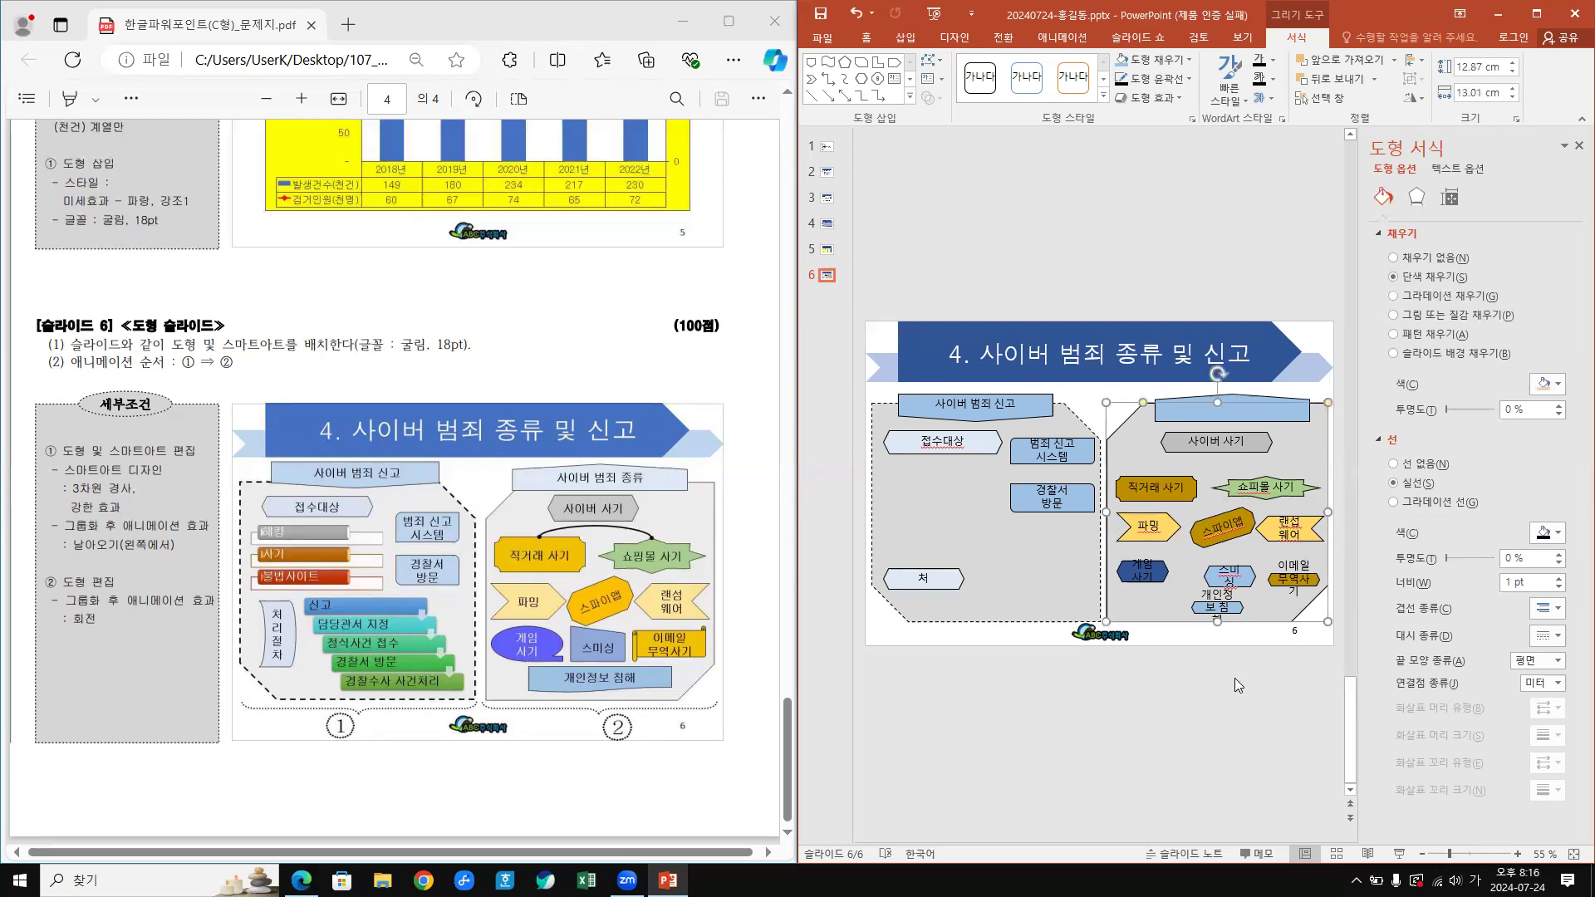
- Select the 게임 사기 hexagon
{"action": "left_click", "coordinate": [1134, 565]}
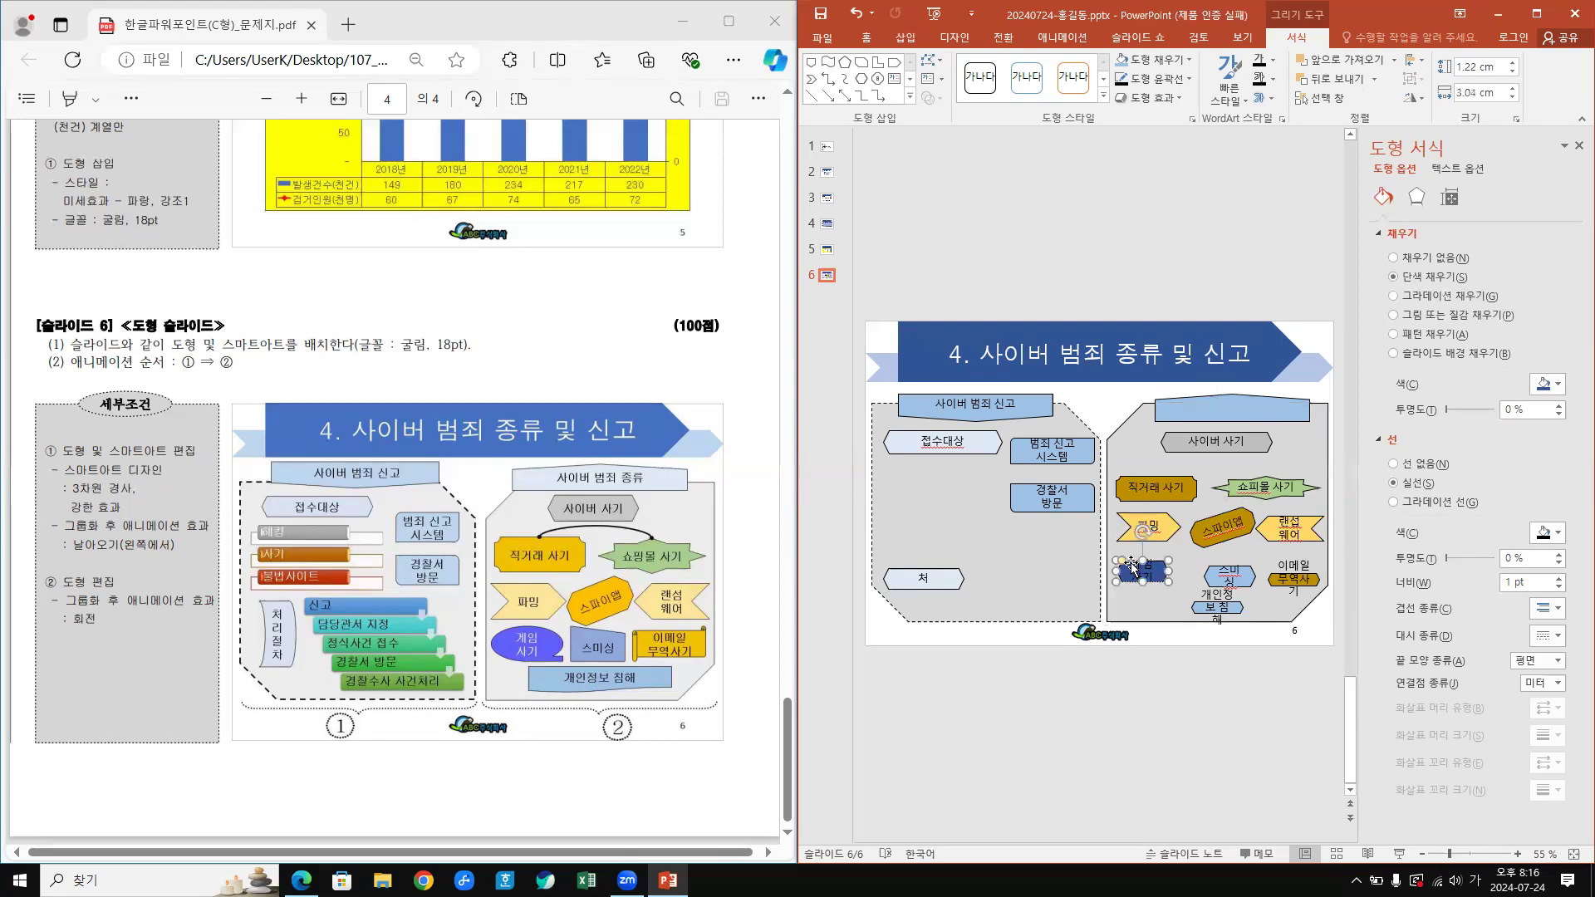